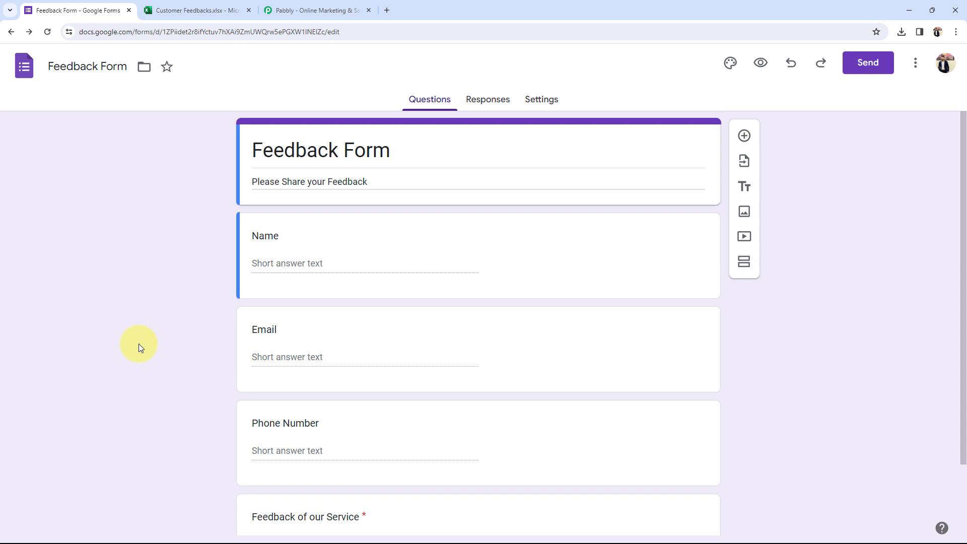
Switch to the Pabbly website, sign in to the account and open the Pabbly Connect dashboard.
click(282, 10)
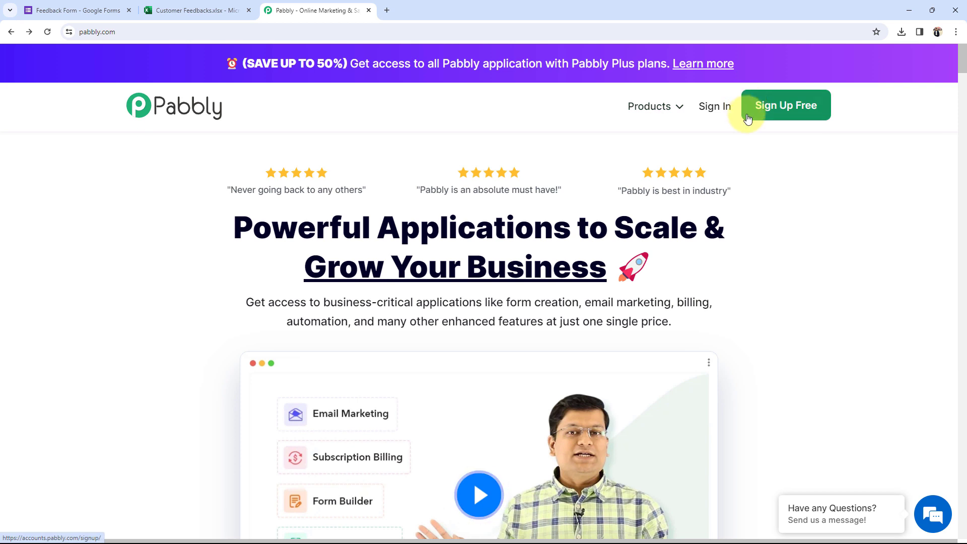
click(715, 108)
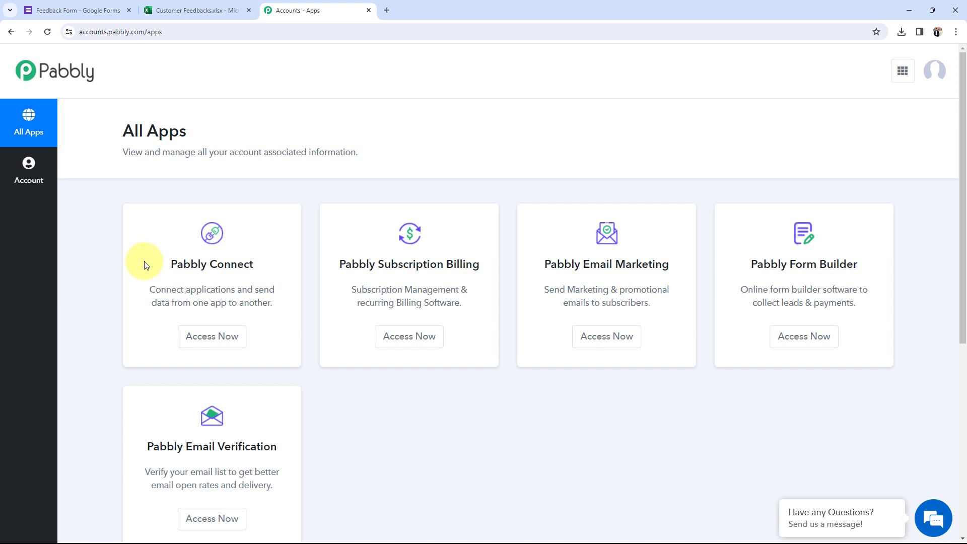
drag(189, 234, 267, 271)
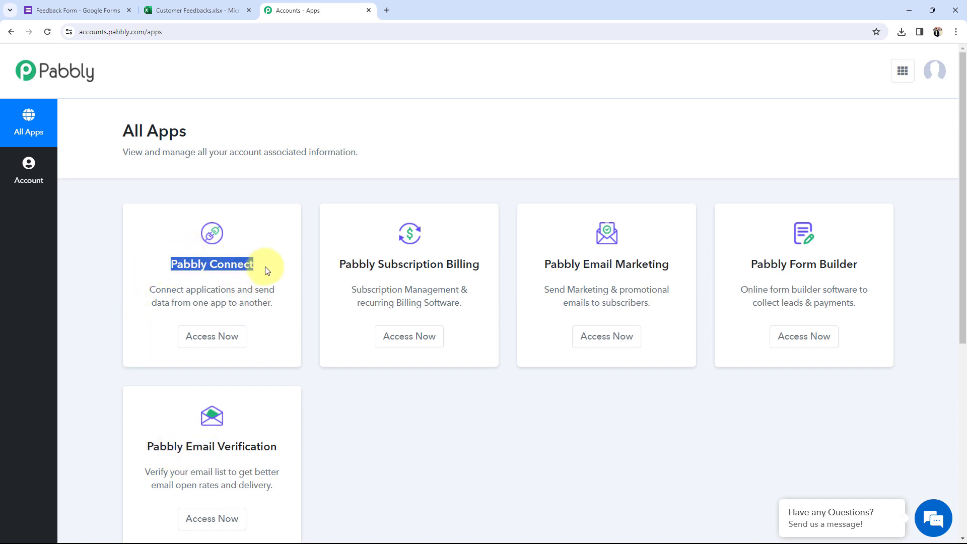
click(210, 341)
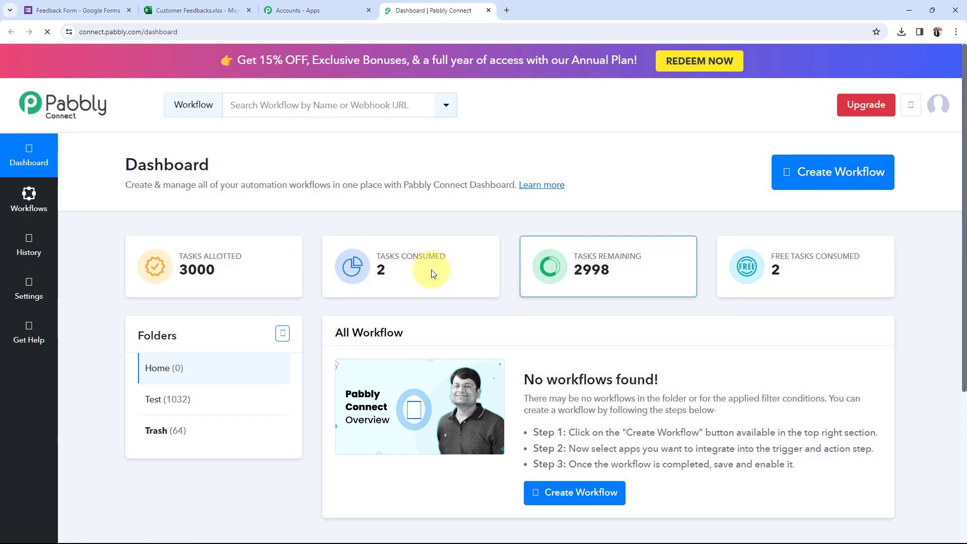
drag(122, 165, 244, 167)
click(244, 167)
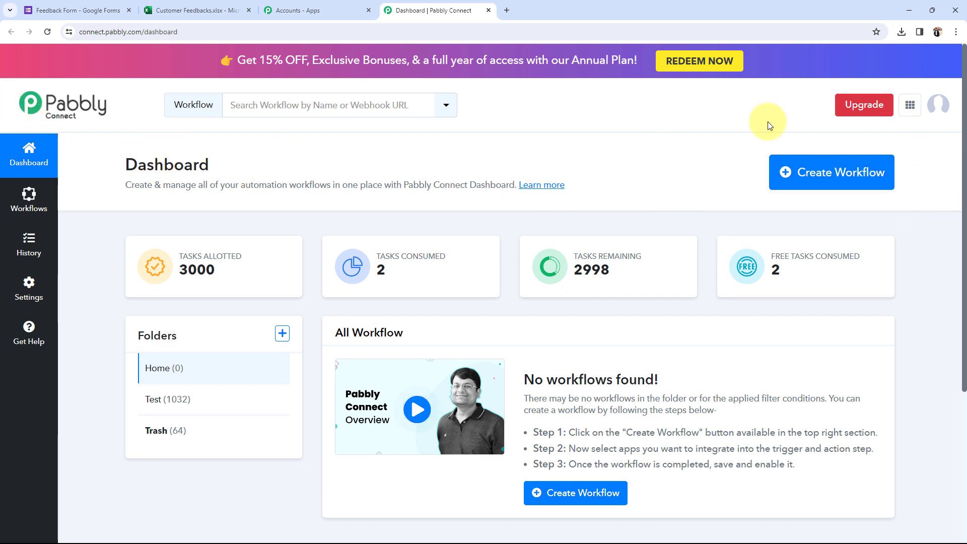
Create a workflow named "Add Google Forms Responses to Microsoft Excel" in the Home folder.
click(862, 172)
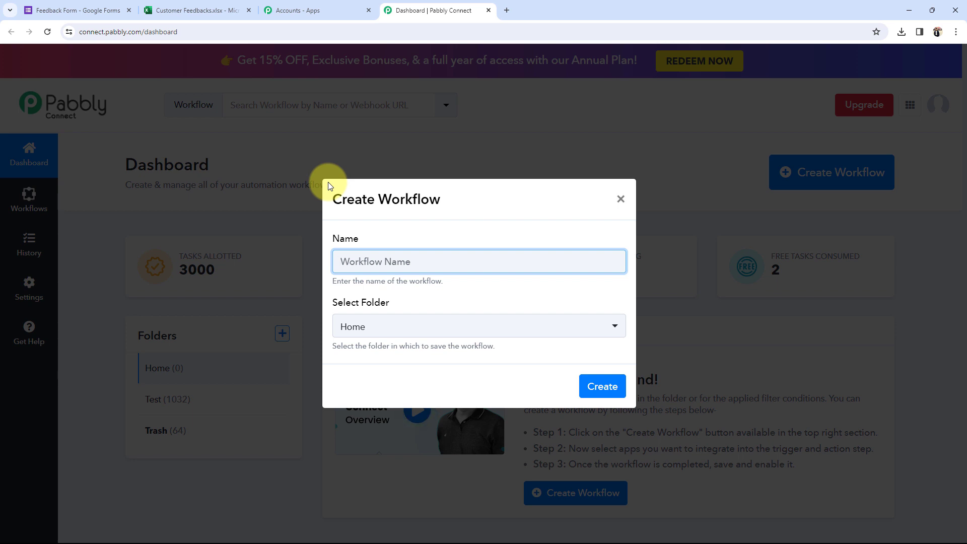
text(Add Google Forms Responses to Microsoft Excel)
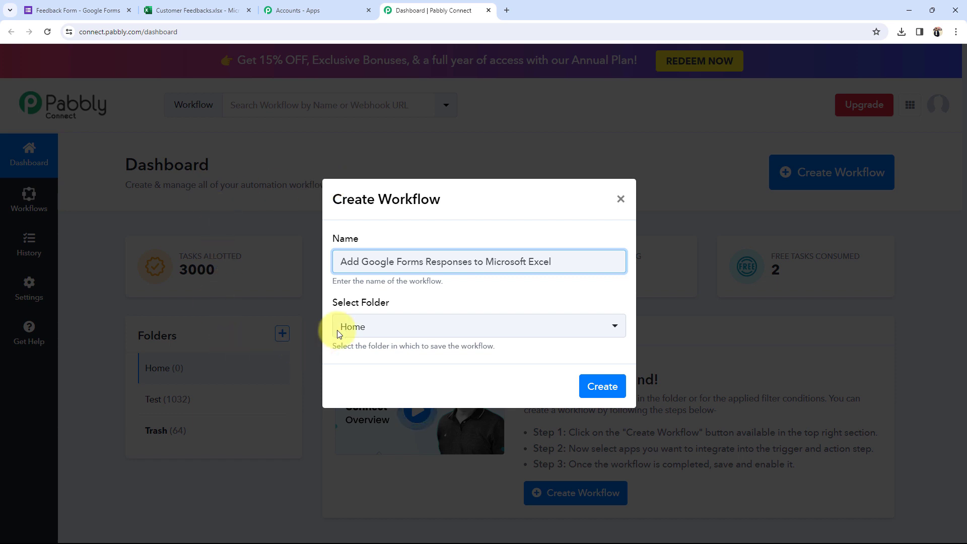
click(365, 328)
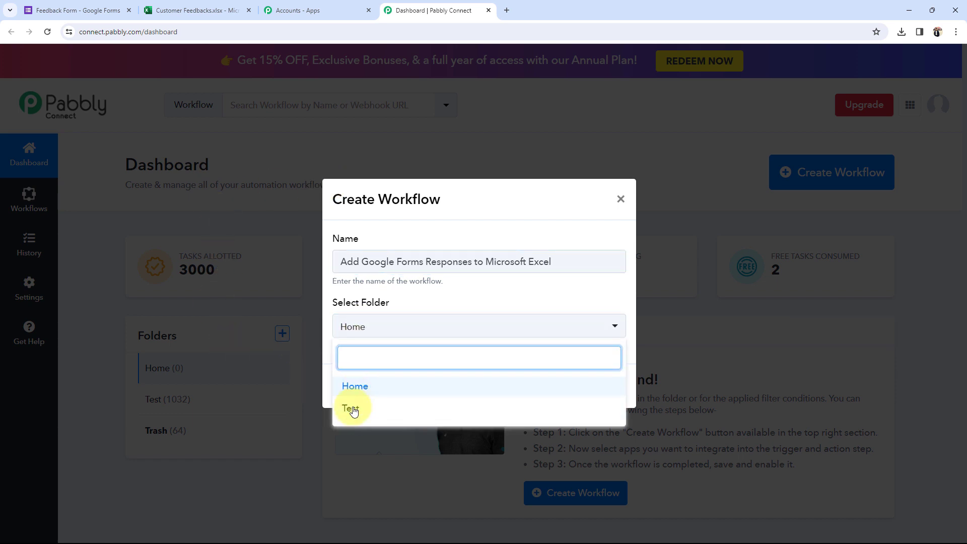
click(353, 389)
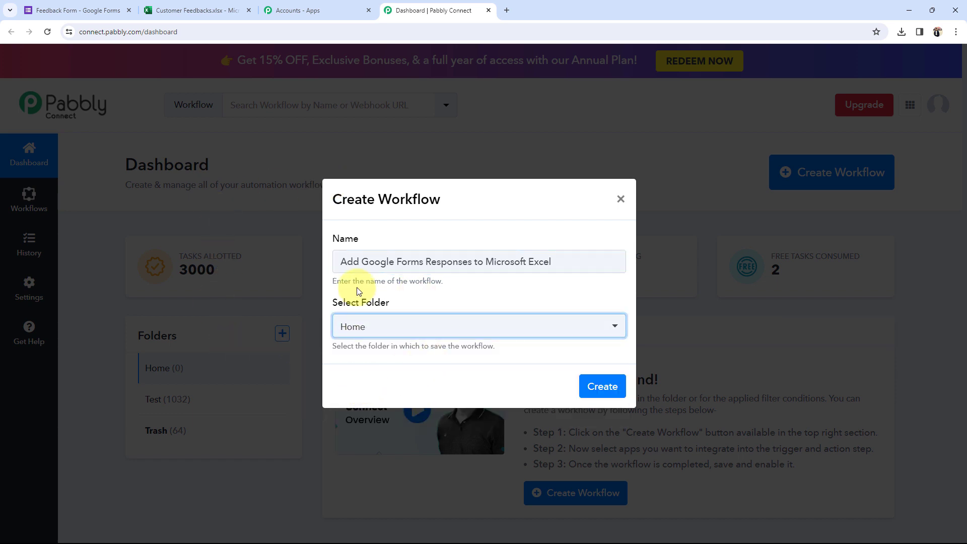
click(600, 385)
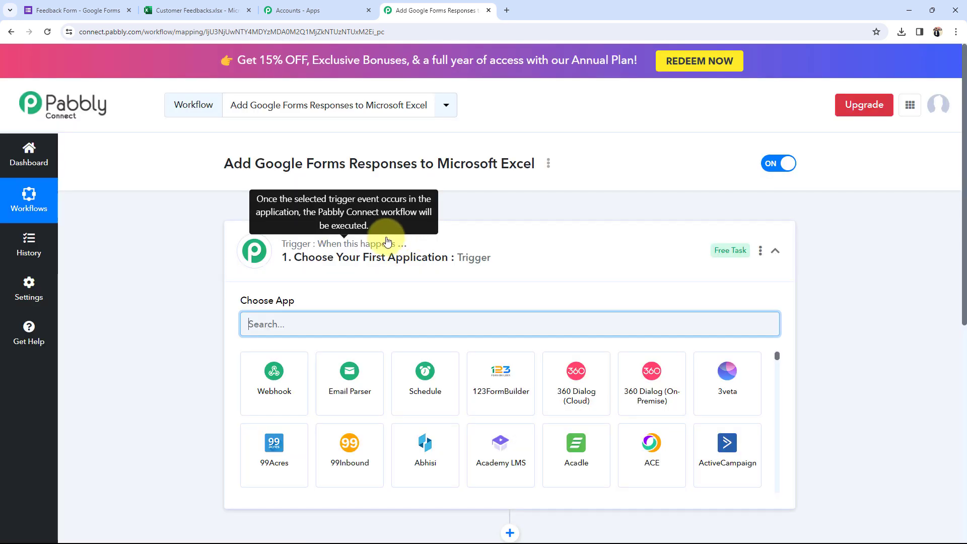
Collapse the trigger block and look over the workflow's trigger and action blocks.
click(383, 243)
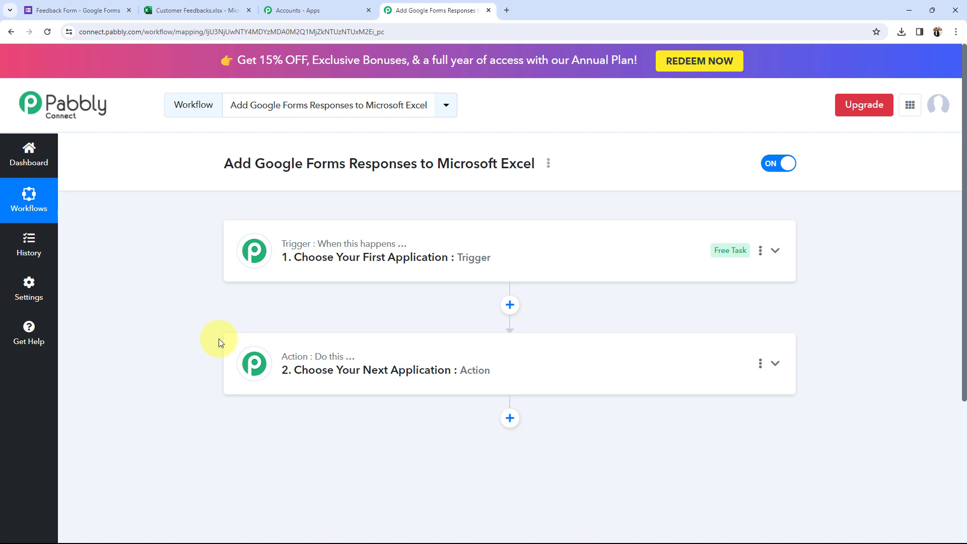
mouse_move(381, 252)
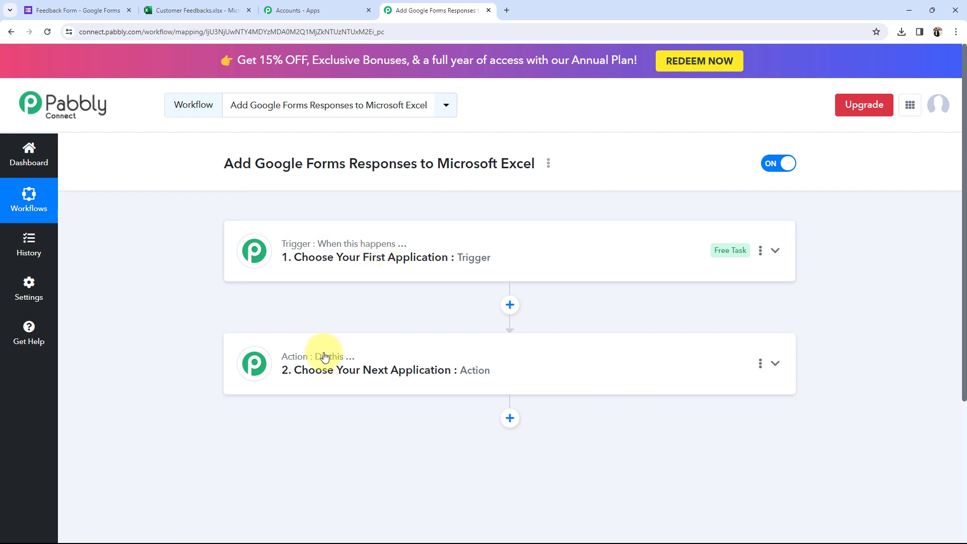
mouse_move(322, 358)
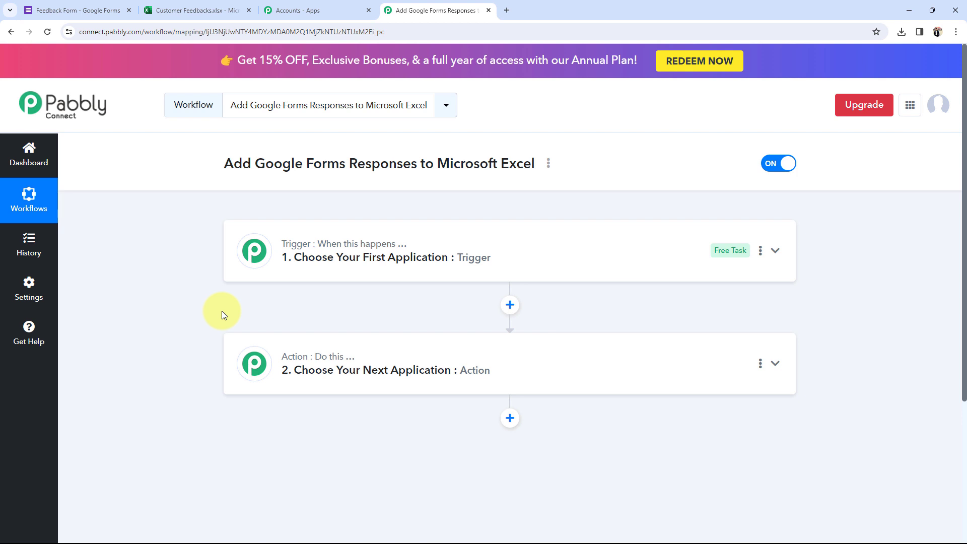
Switch to the Feedback Form in Google Forms, then to the Customer Feedbacks workbook in Excel, and look over both.
click(94, 9)
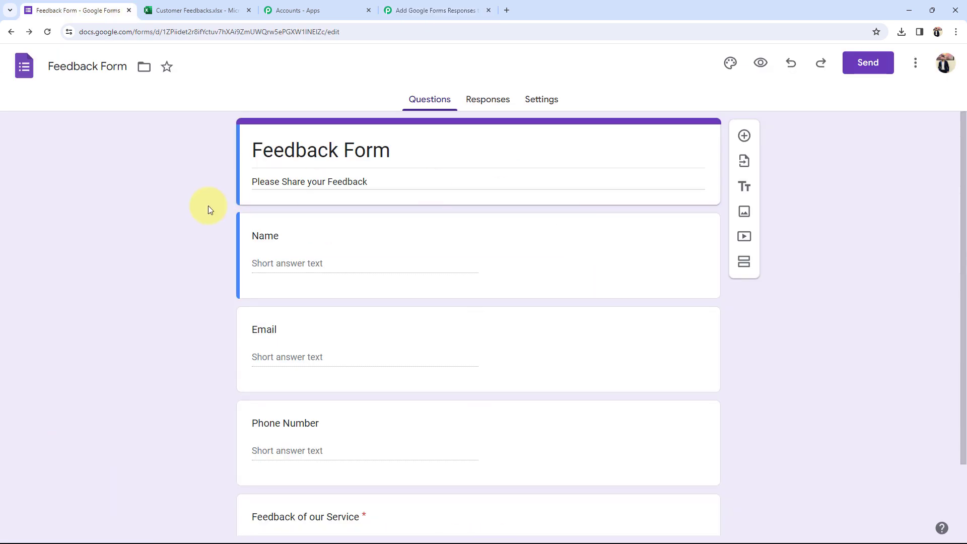
scroll(252, 363, down, 1)
scroll(252, 366, up, 1)
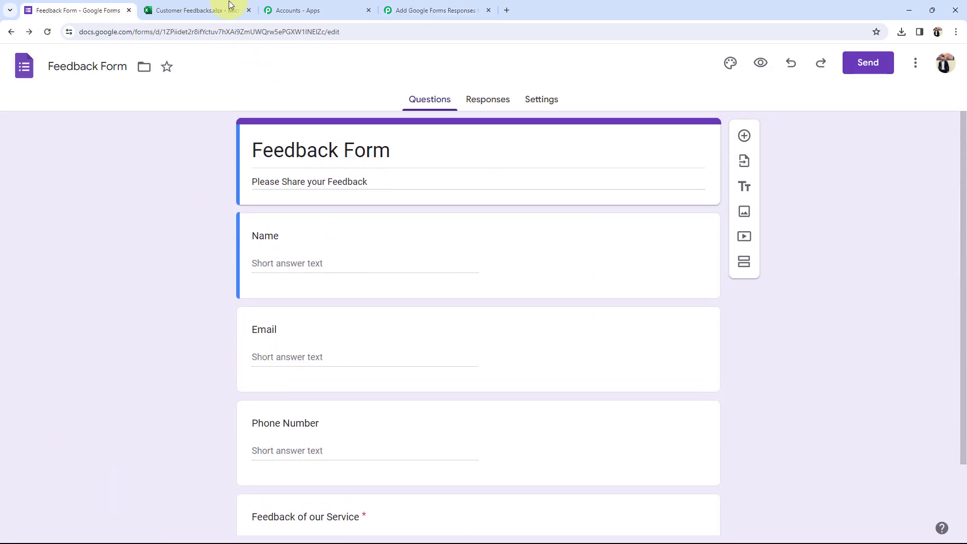
click(195, 9)
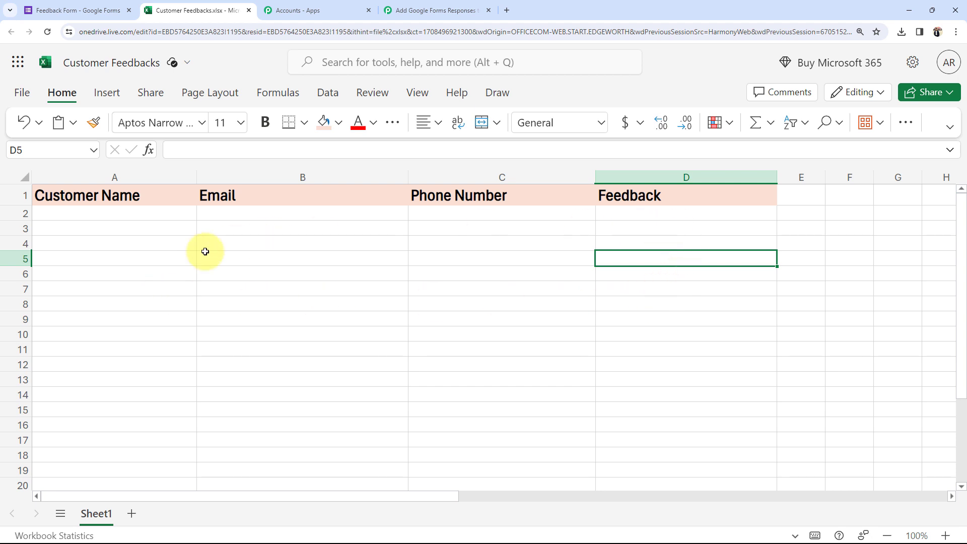
click(173, 255)
click(600, 256)
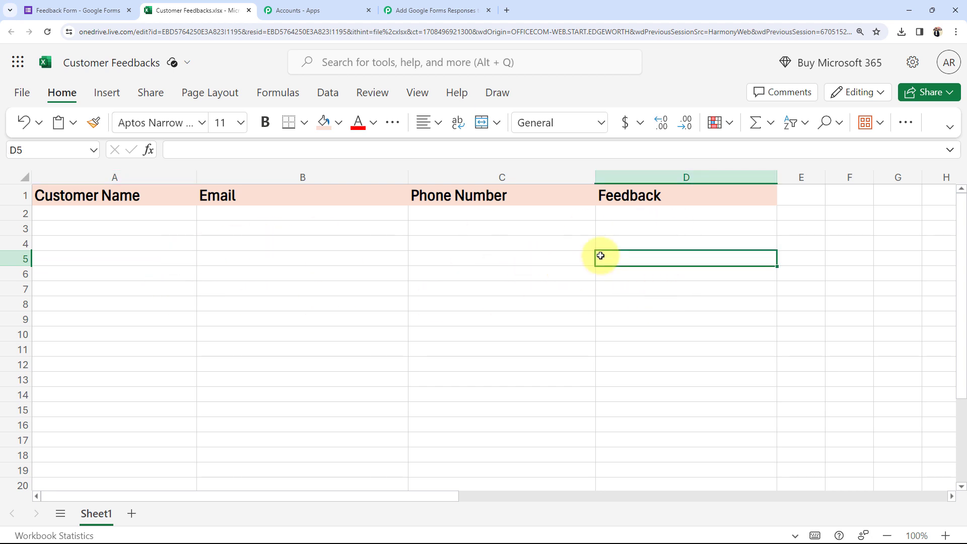
Return to the Feedback Form in Google Forms and examine its title and all its questions.
click(76, 11)
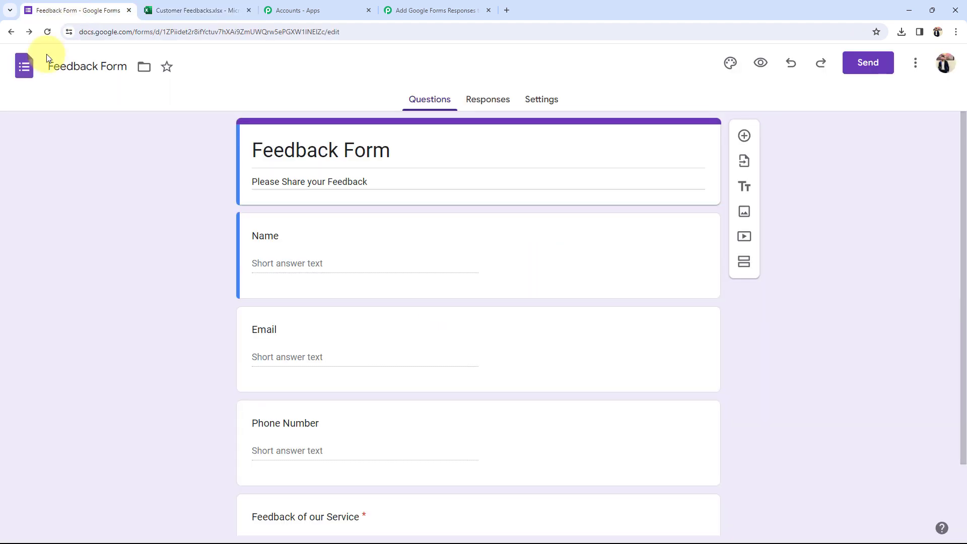
double_click(254, 150)
drag(369, 150, 375, 151)
click(175, 231)
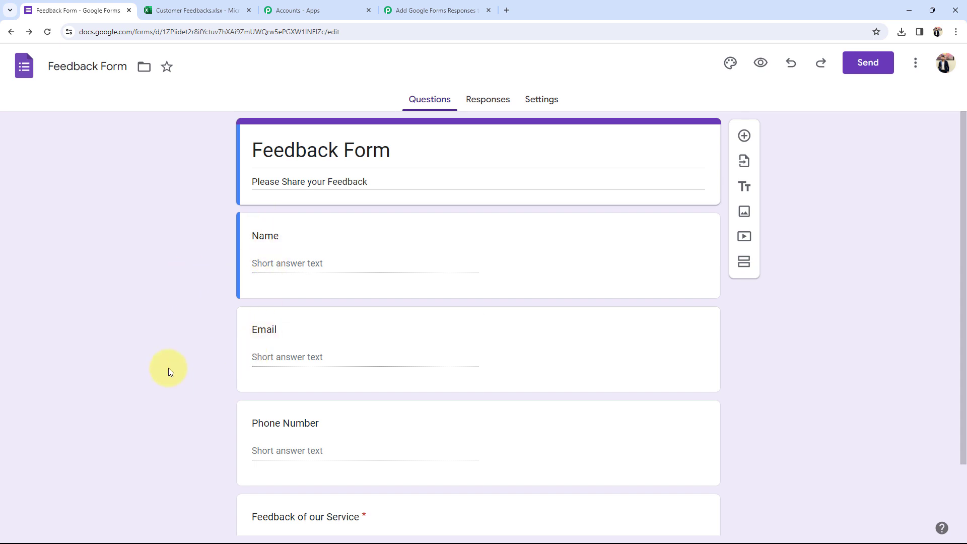
scroll(171, 370, down, 2)
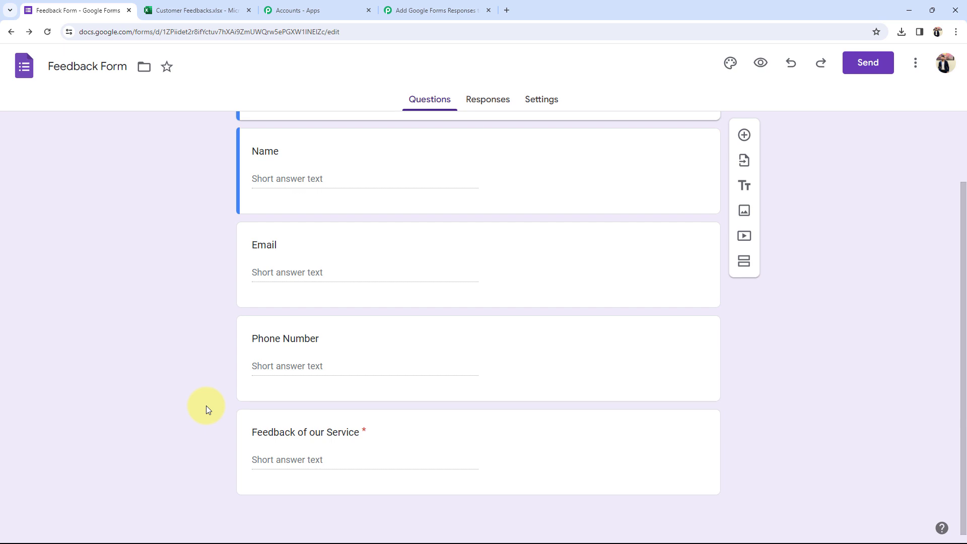
scroll(207, 409, up, 2)
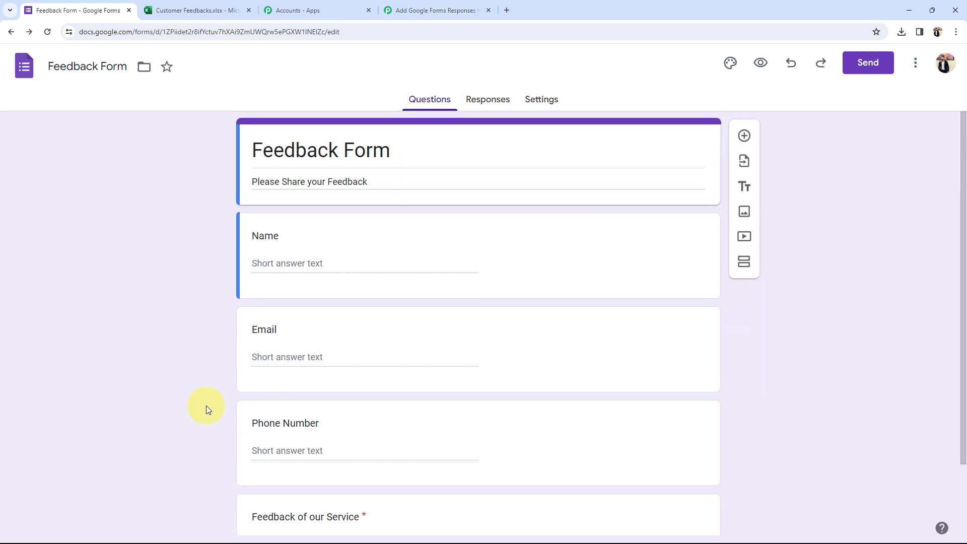
scroll(206, 409, down, 1)
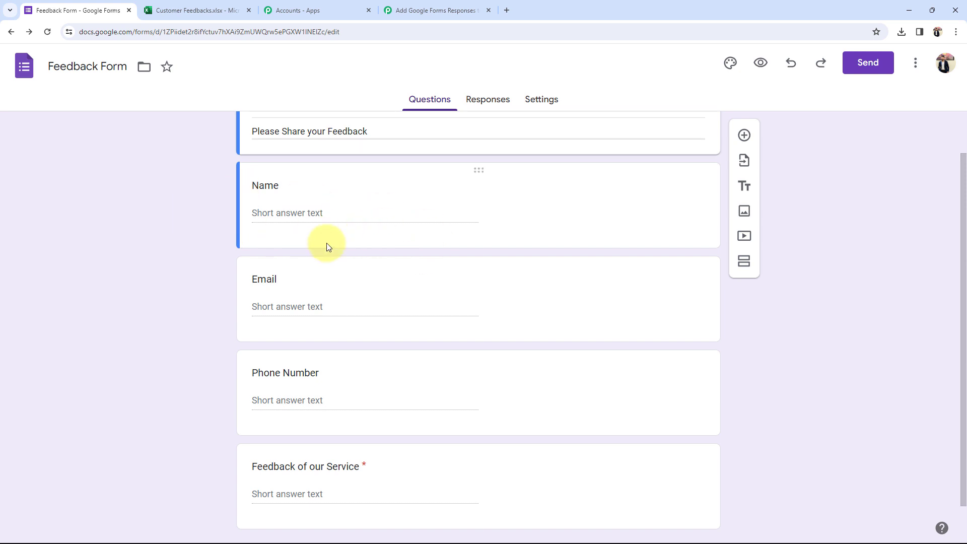
Switch to the Customer Feedbacks workbook and examine its Customer Name, Email, Phone Number and Feedback columns.
click(169, 9)
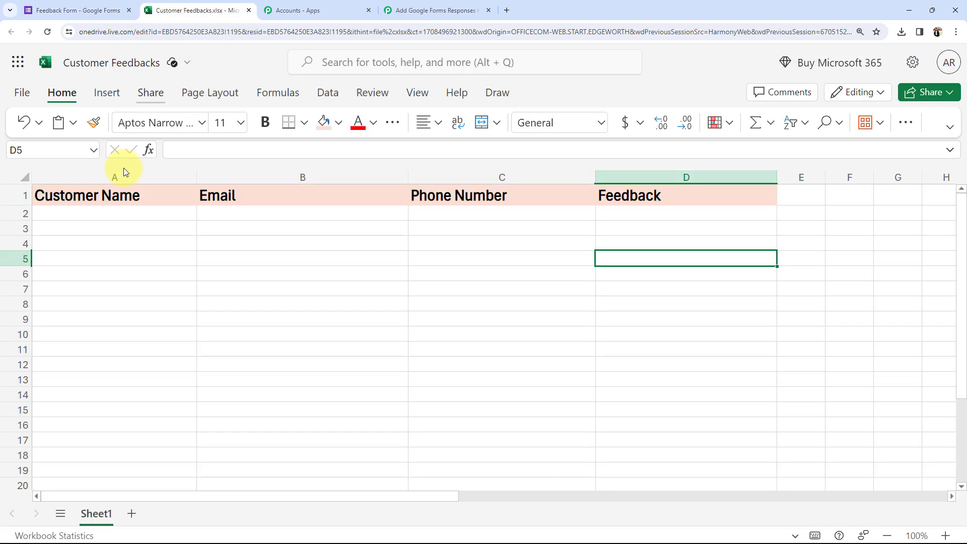
click(105, 220)
click(259, 215)
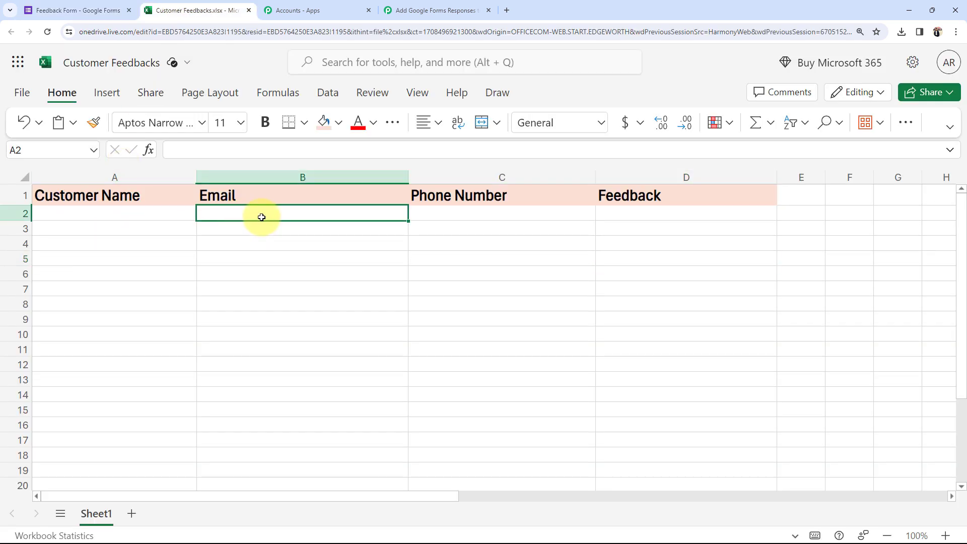
click(423, 219)
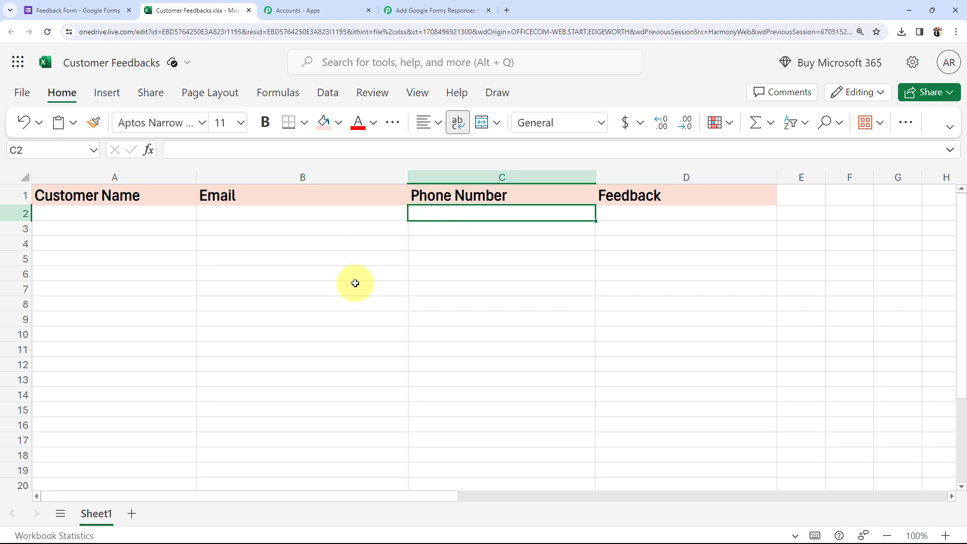
click(317, 323)
click(102, 248)
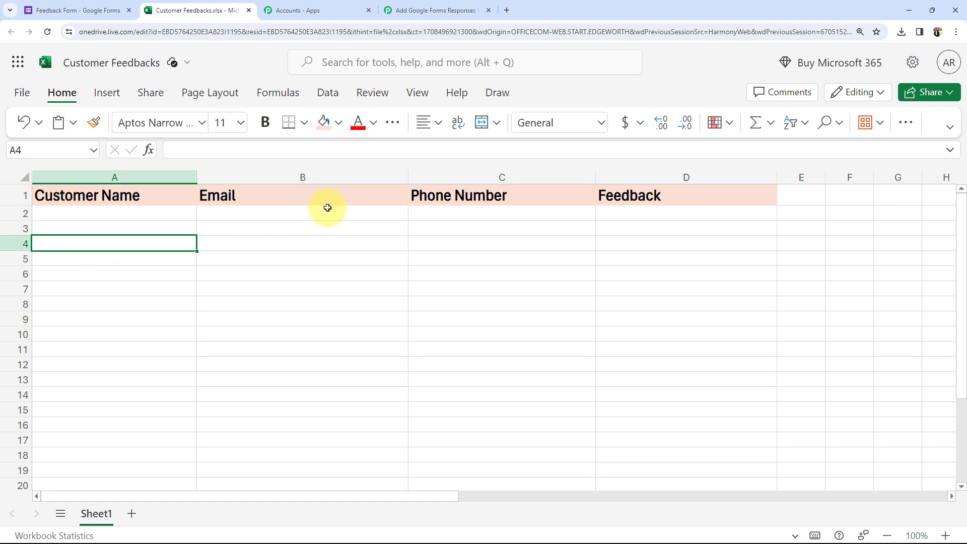
click(282, 228)
click(680, 234)
click(422, 226)
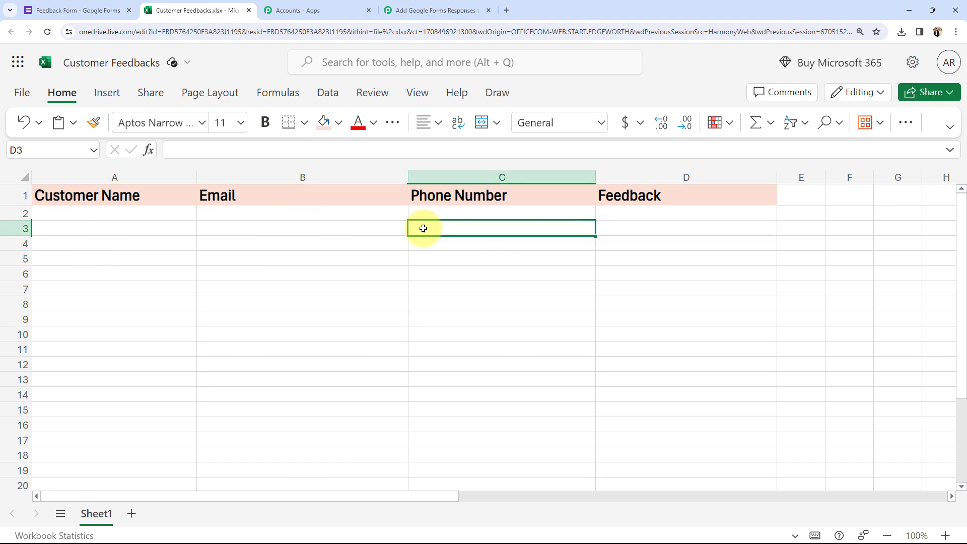
click(634, 222)
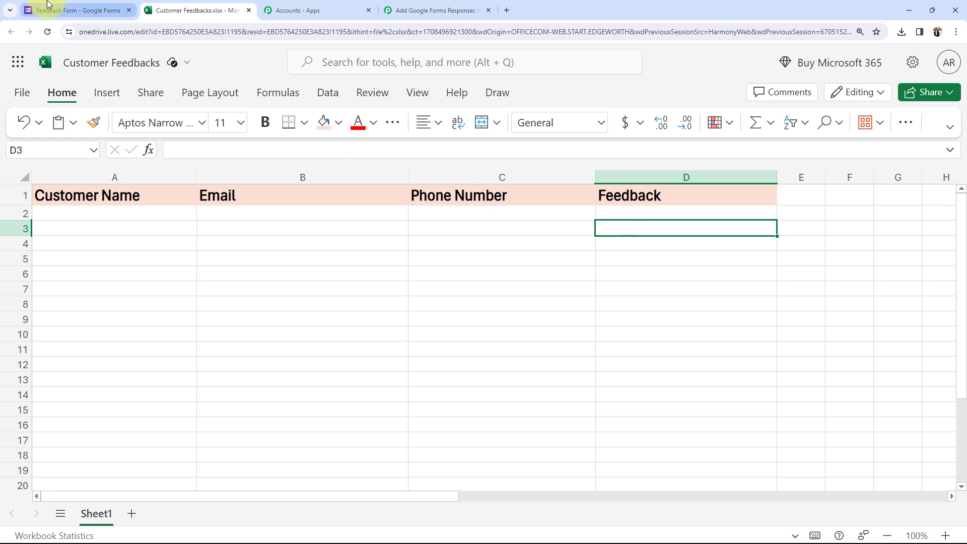
Compare the Feedback Form's questions with the column headers of the Customer Feedbacks workbook.
click(51, 11)
scroll(151, 291, up, 1)
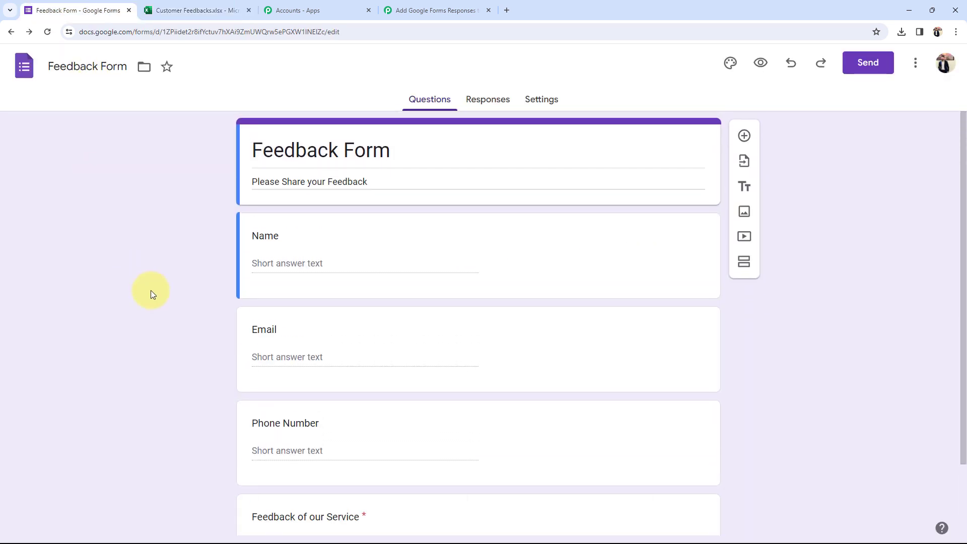
click(197, 10)
click(317, 282)
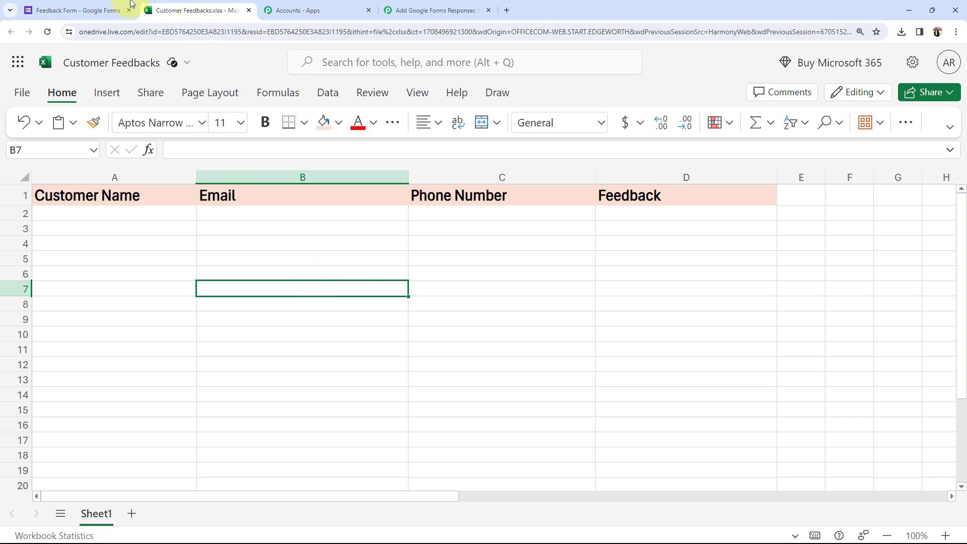
click(75, 10)
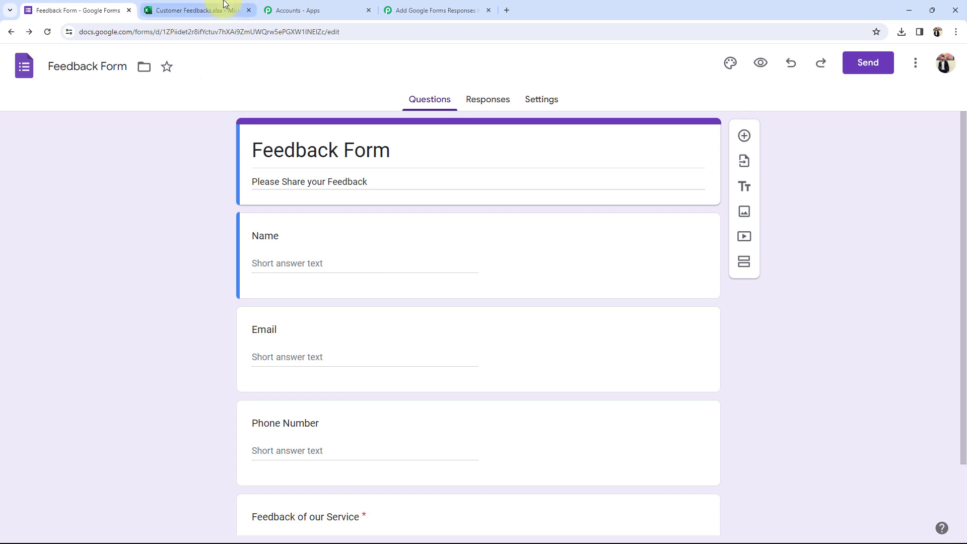
click(196, 10)
click(121, 228)
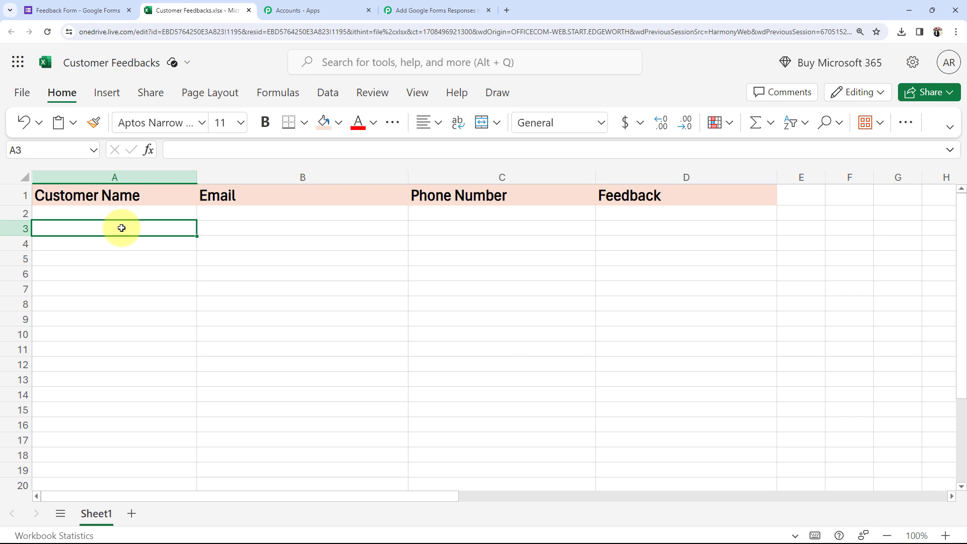
Return to the Pabbly Connect workflow and set its trigger to Google Forms with the event New Response Received.
click(396, 11)
click(315, 262)
click(283, 336)
text(goo)
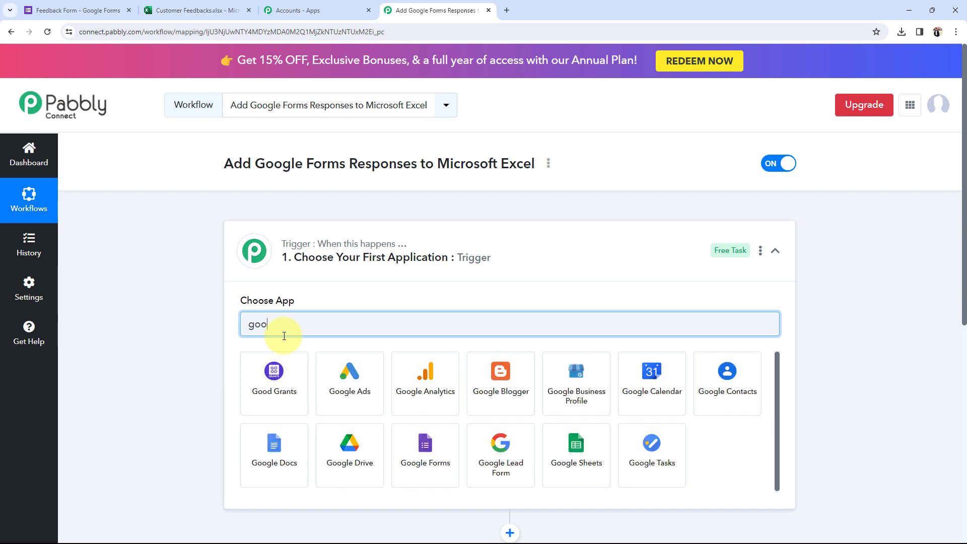
click(411, 456)
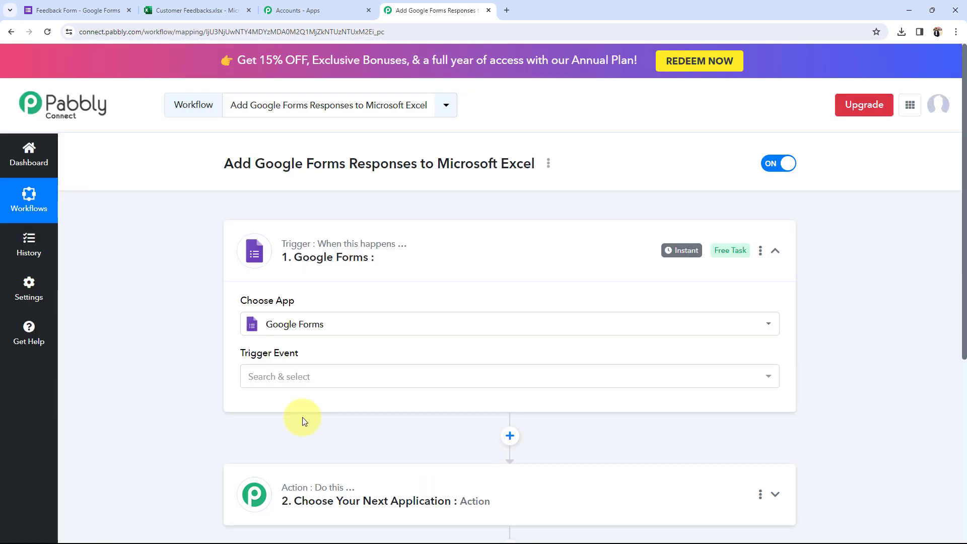
click(280, 383)
click(282, 434)
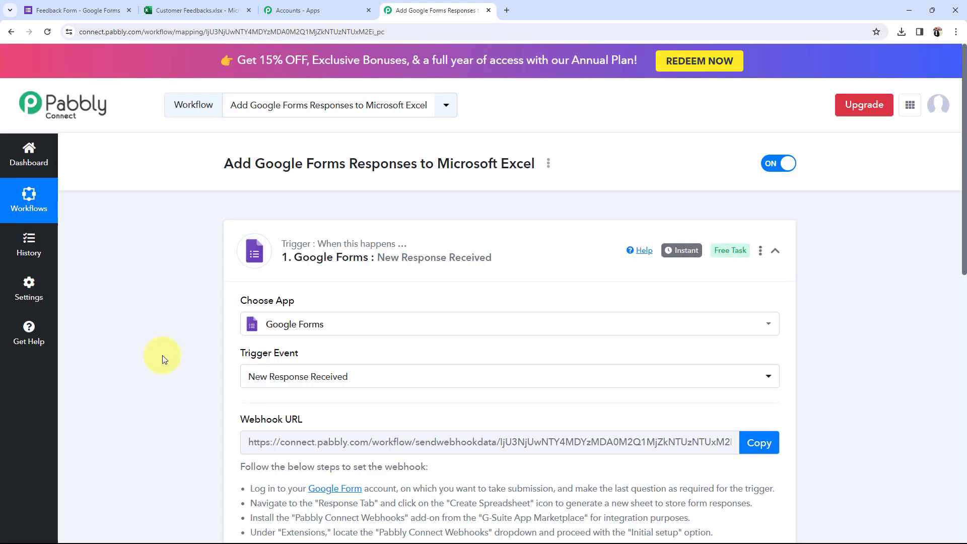
Set the workflow's action app to Microsoft Excel with the event Add Row To Worksheet.
scroll(162, 355, down, 7)
scroll(162, 355, down, 2)
click(285, 338)
click(299, 267)
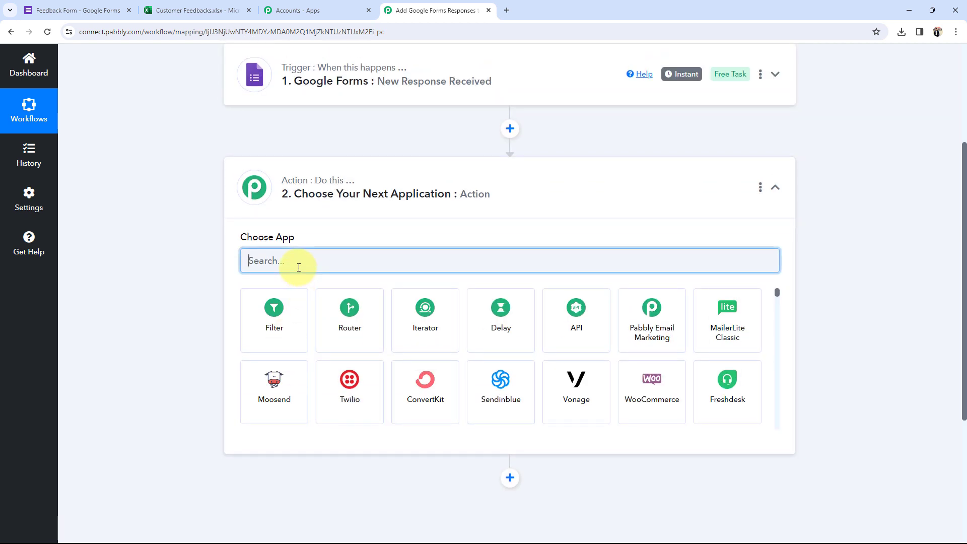
text(exce)
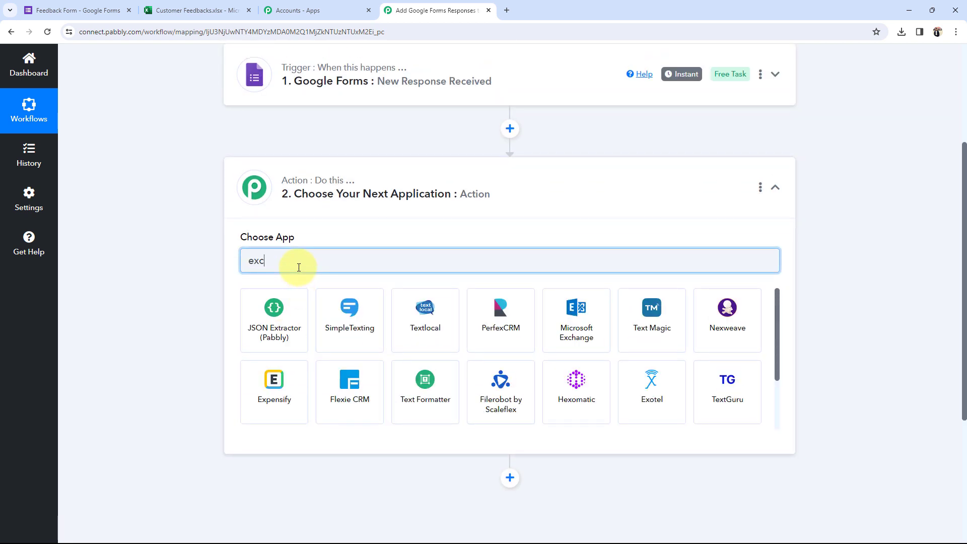
click(282, 315)
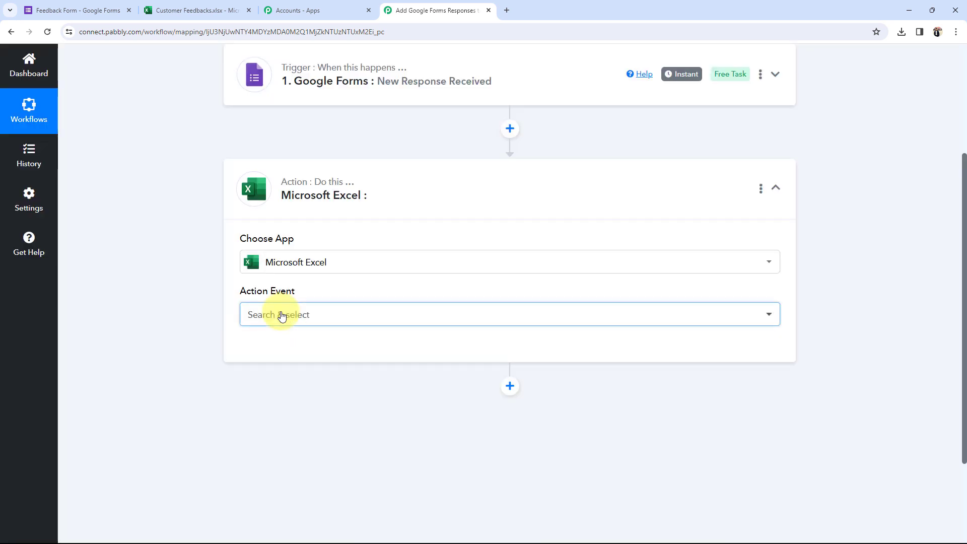
click(281, 316)
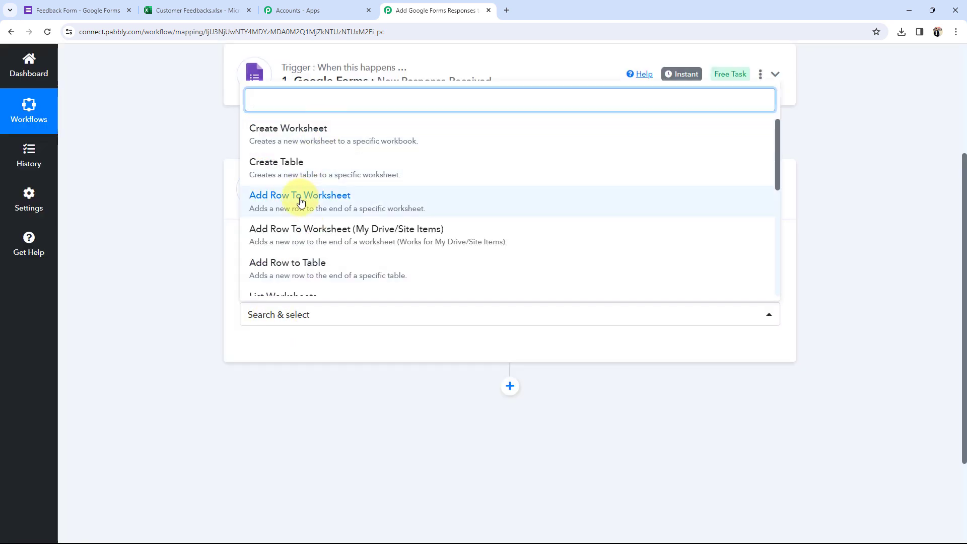
click(272, 206)
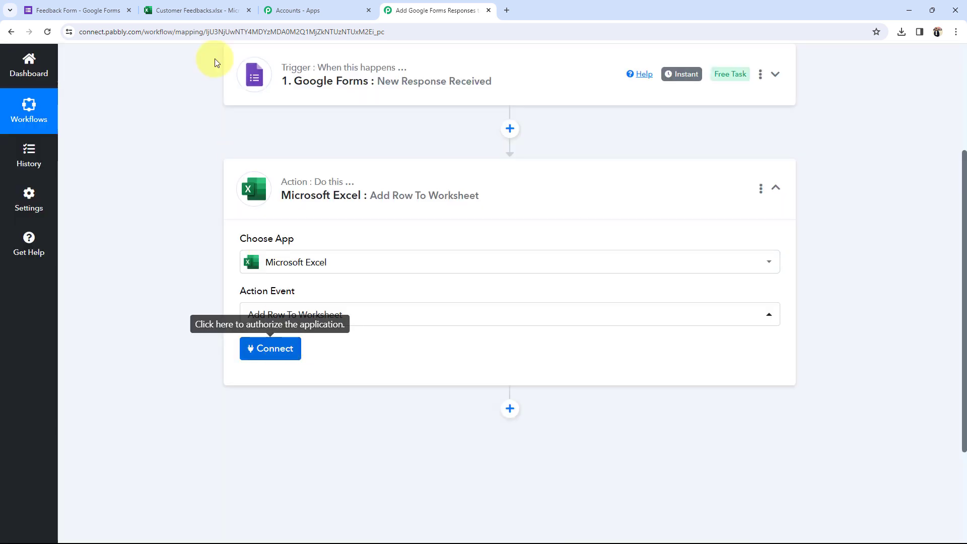
Check the rows under Customer Name in the Customer Feedbacks workbook and the Feedback Form, and return to the Pabbly Connect workflow.
click(192, 10)
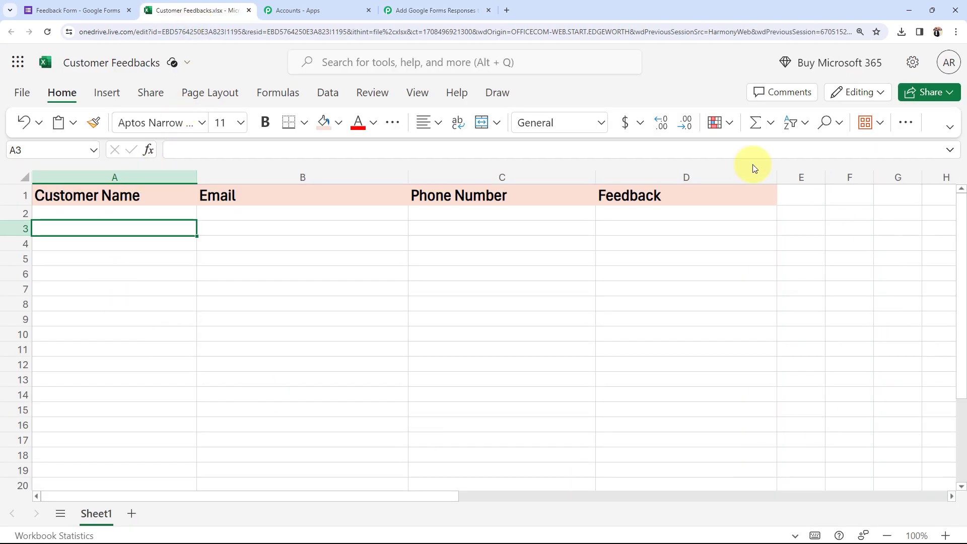
click(104, 257)
click(103, 226)
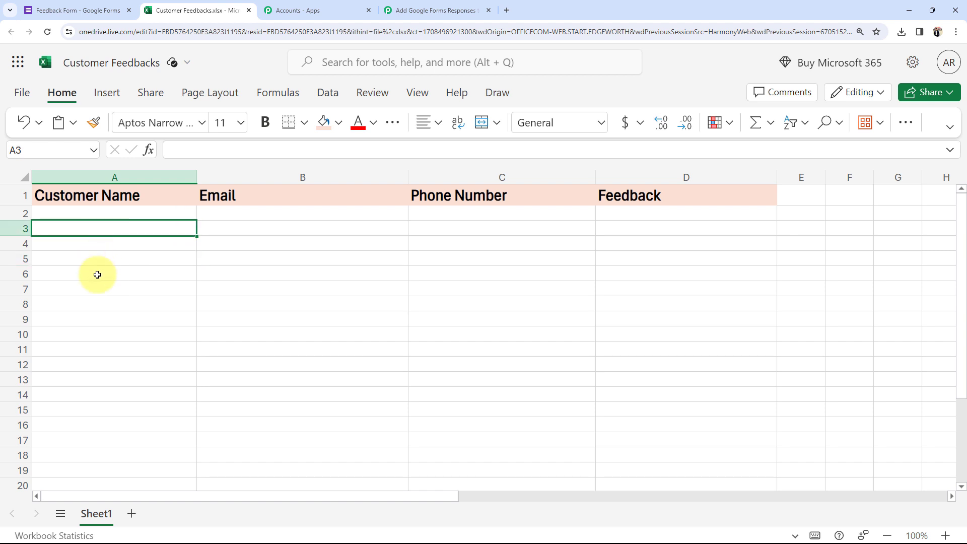
click(97, 270)
click(93, 301)
click(97, 334)
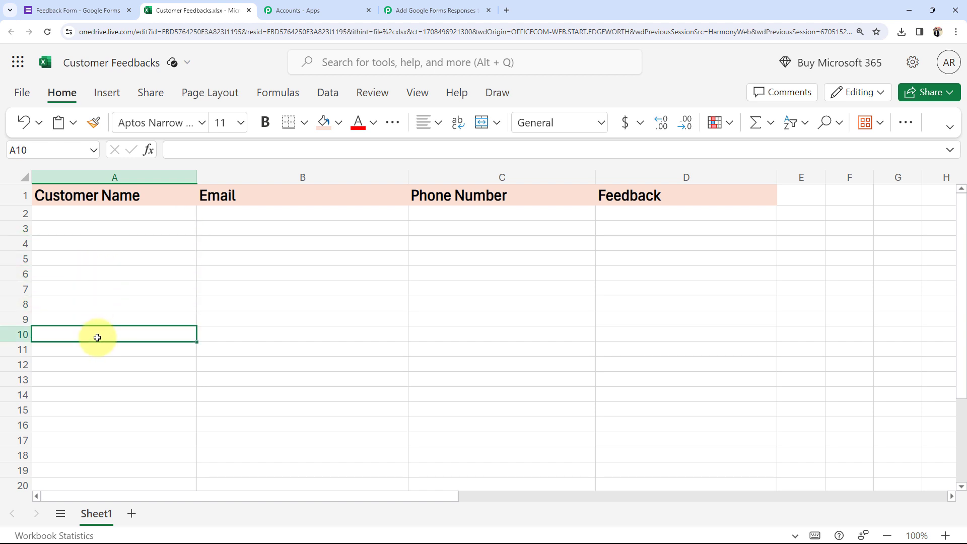
click(84, 381)
click(70, 10)
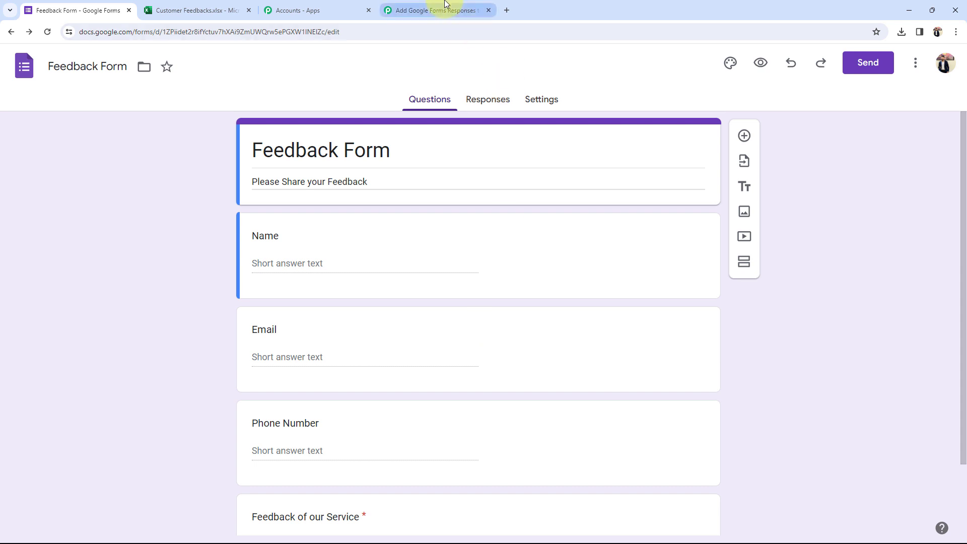
click(433, 10)
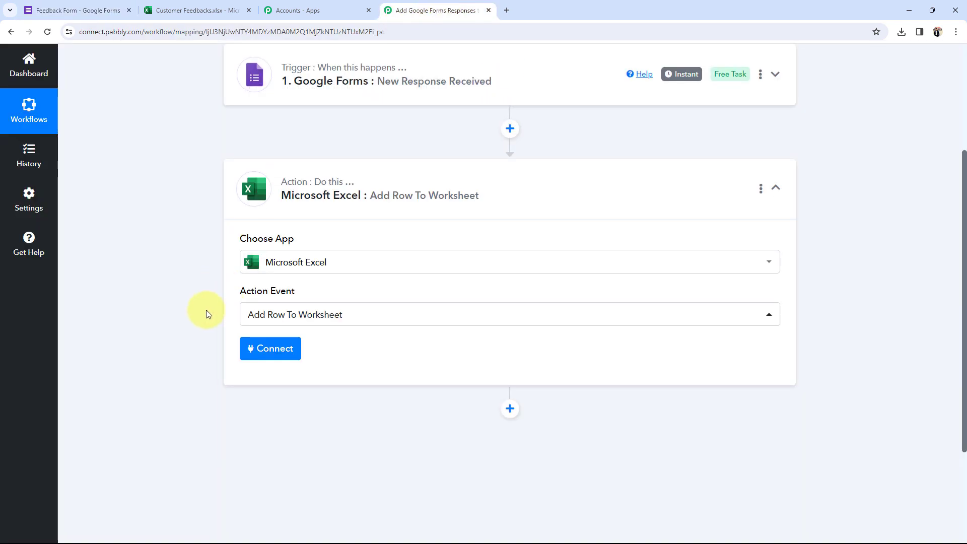
Collapse the Microsoft Excel action and expand the Google Forms trigger to its webhook setup instructions.
click(432, 185)
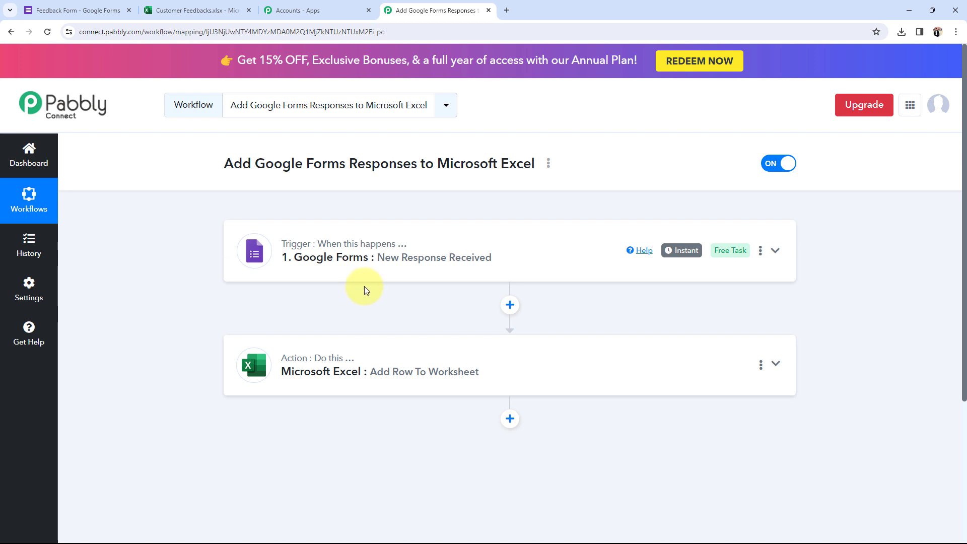
click(310, 261)
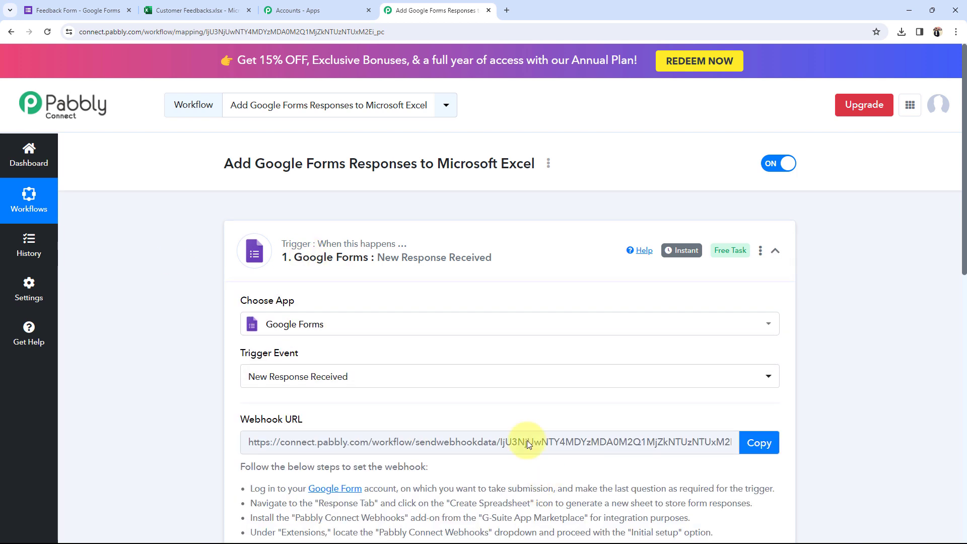
scroll(211, 377, down, 4)
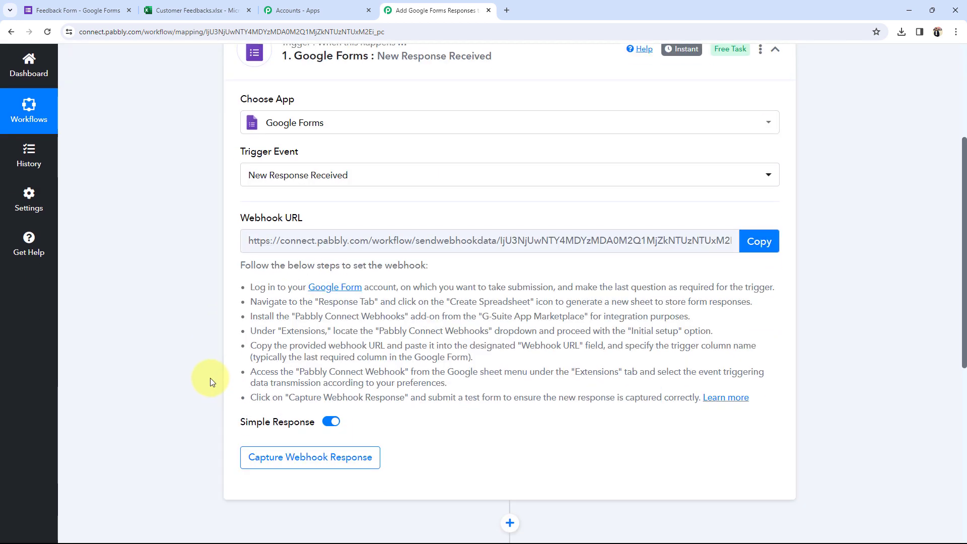
click(95, 4)
click(440, 8)
scroll(194, 345, down, 1)
Copy the Google Forms trigger's webhook URL and start waiting for its webhook response.
click(282, 409)
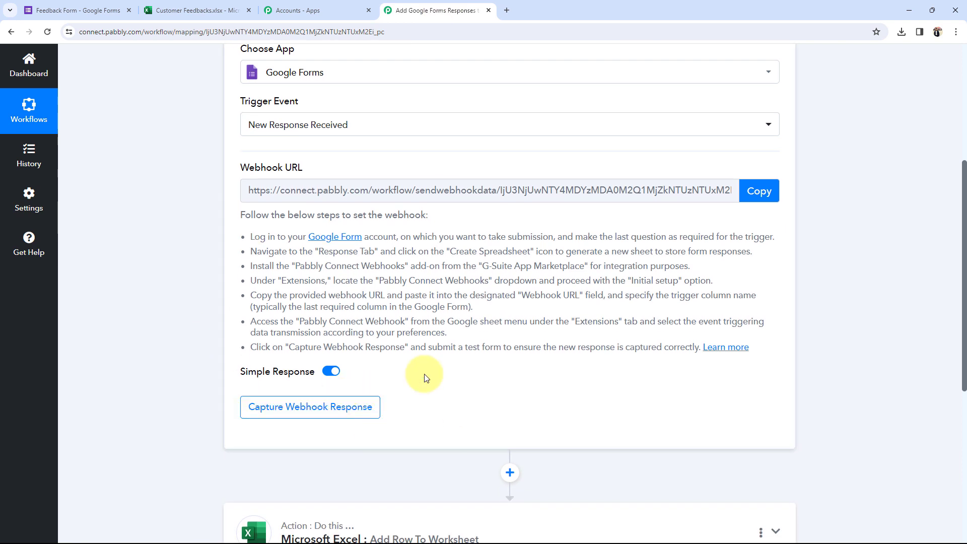
mouse_move(244, 171)
drag(243, 168, 324, 178)
click(177, 181)
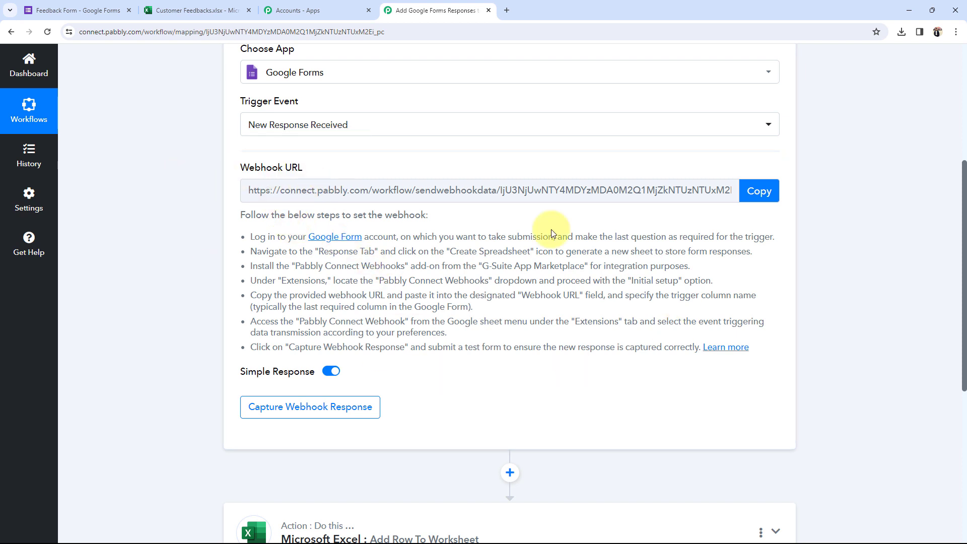
click(759, 191)
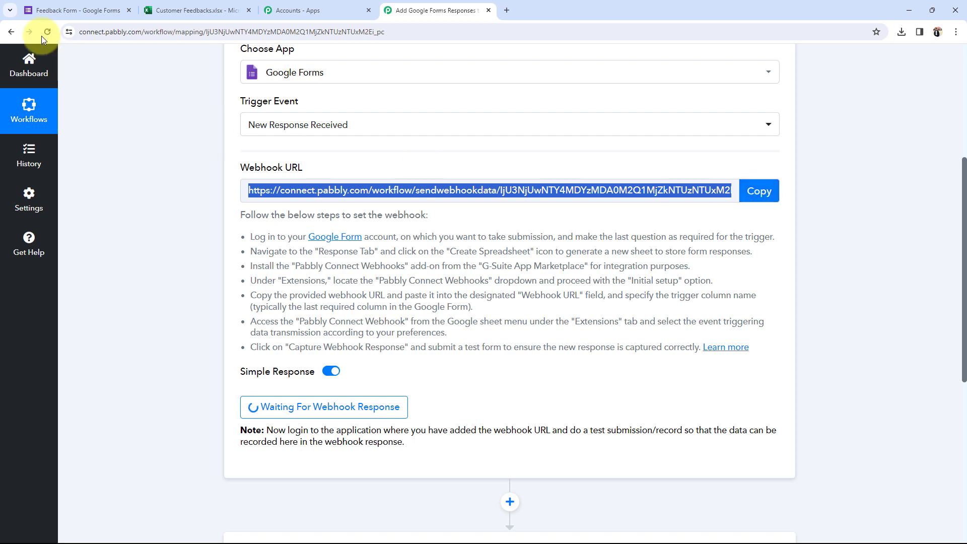
Look through the Feedback Form's questions in Google Forms and recheck the webhook URL in the Pabbly Connect workflow.
click(40, 10)
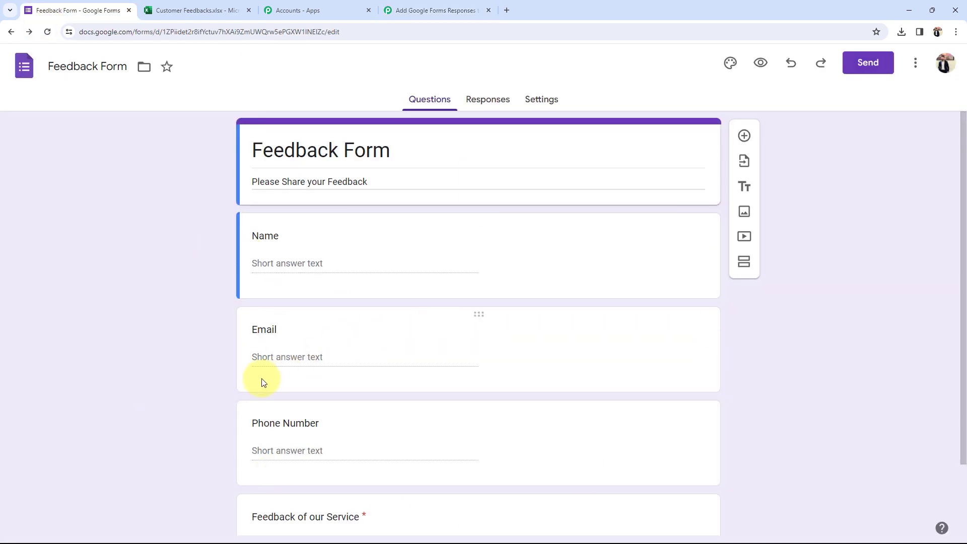
scroll(262, 380, down, 3)
scroll(219, 396, up, 3)
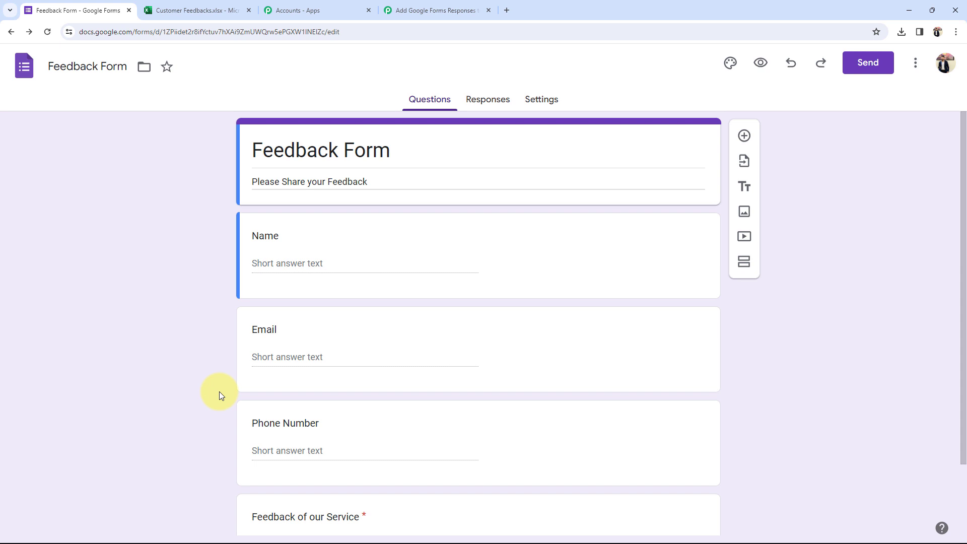
click(434, 10)
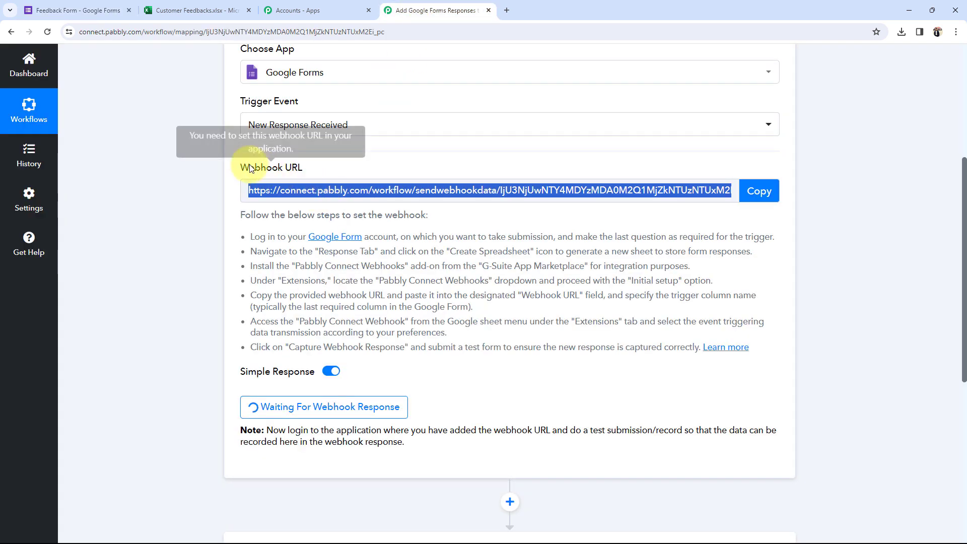
drag(236, 167, 305, 169)
click(208, 183)
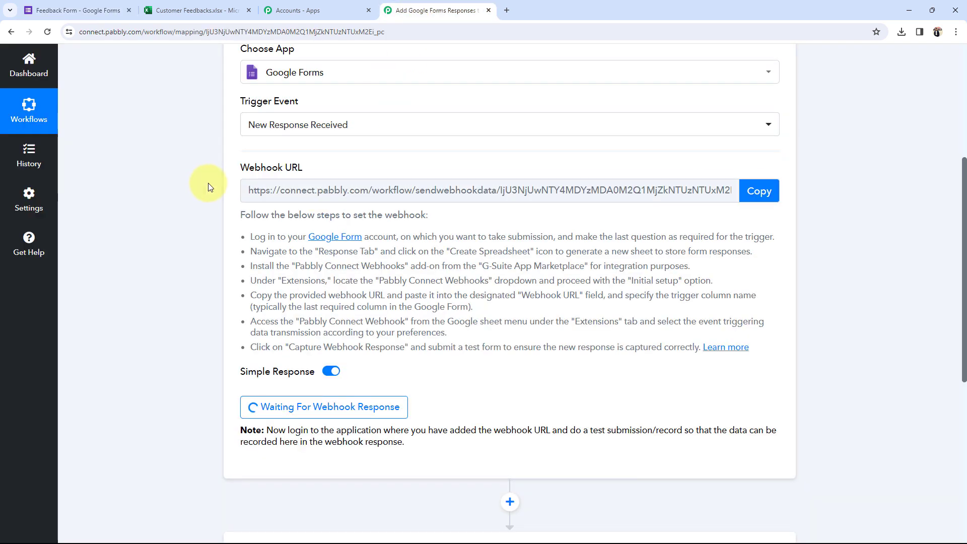
Return to the Feedback Form and link its responses to a new spreadsheet named Feedback Form (Responses).
click(104, 9)
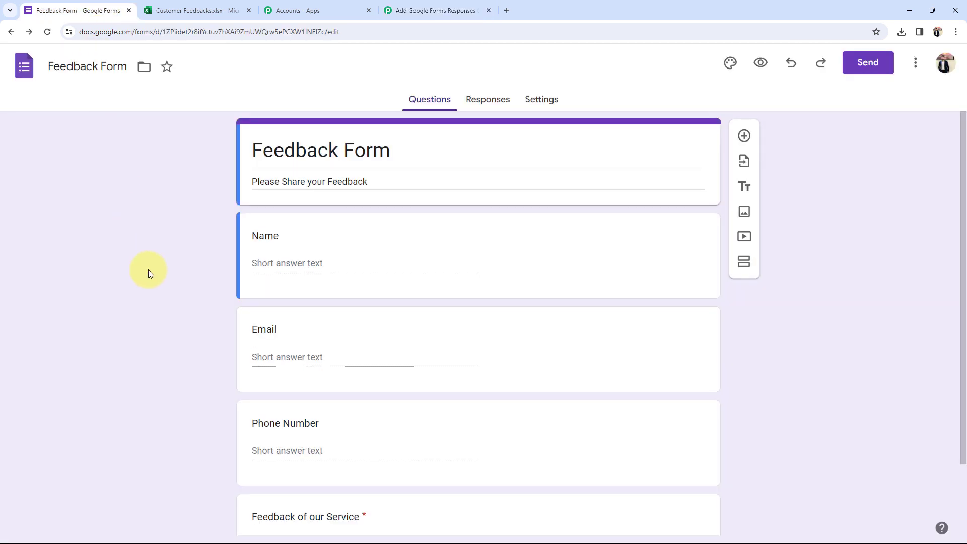
click(487, 101)
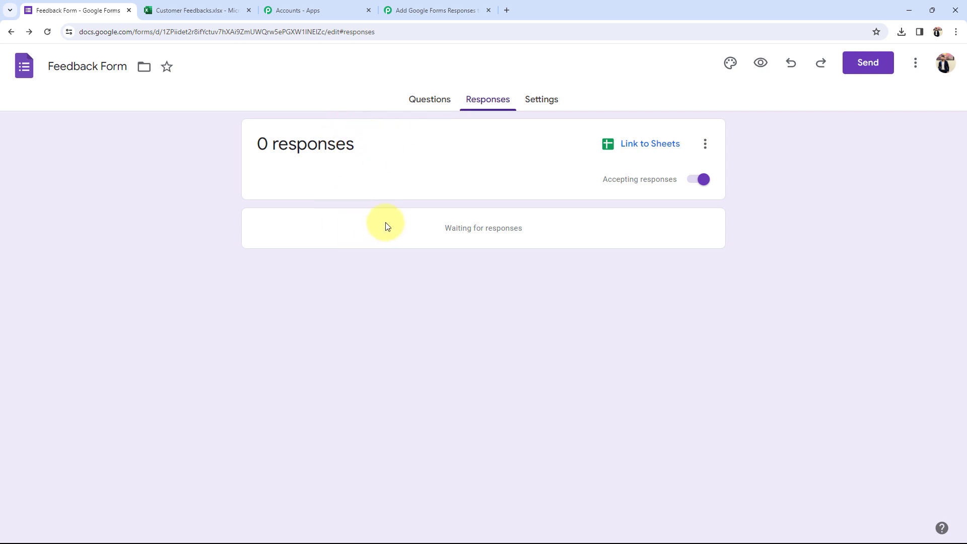
click(638, 147)
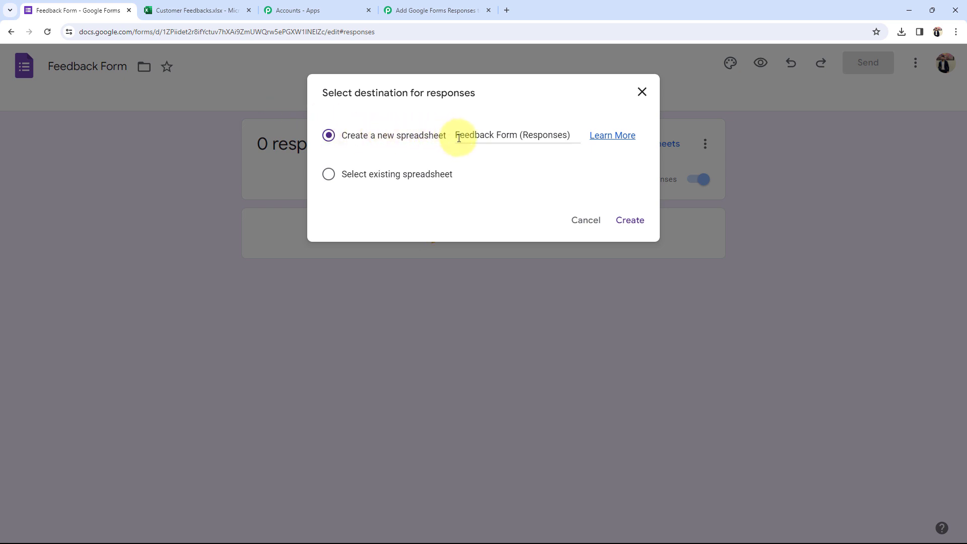
drag(459, 138, 574, 135)
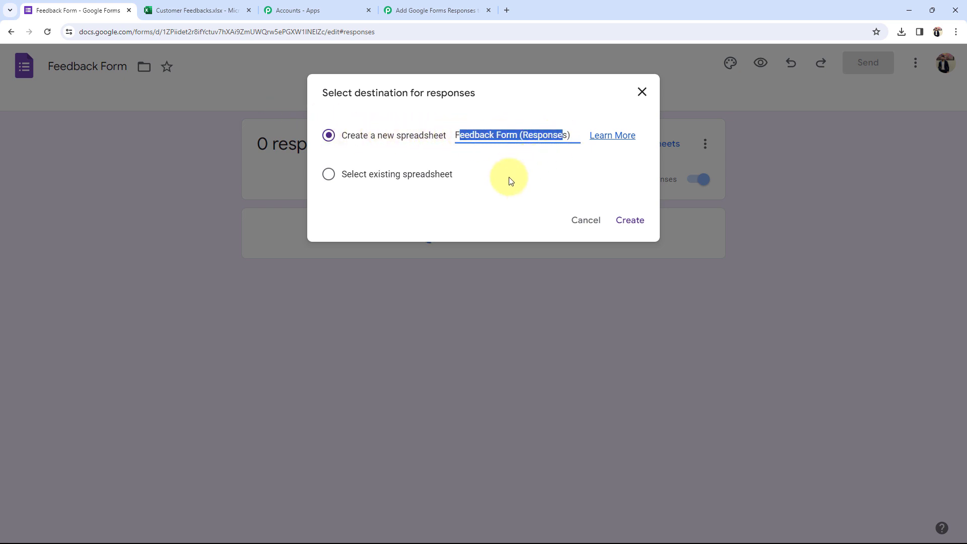
click(508, 180)
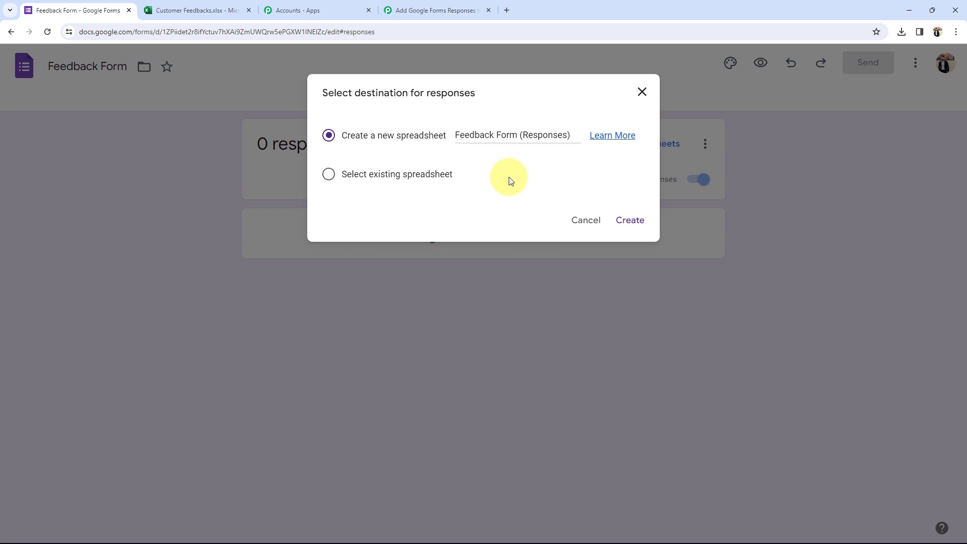
click(634, 221)
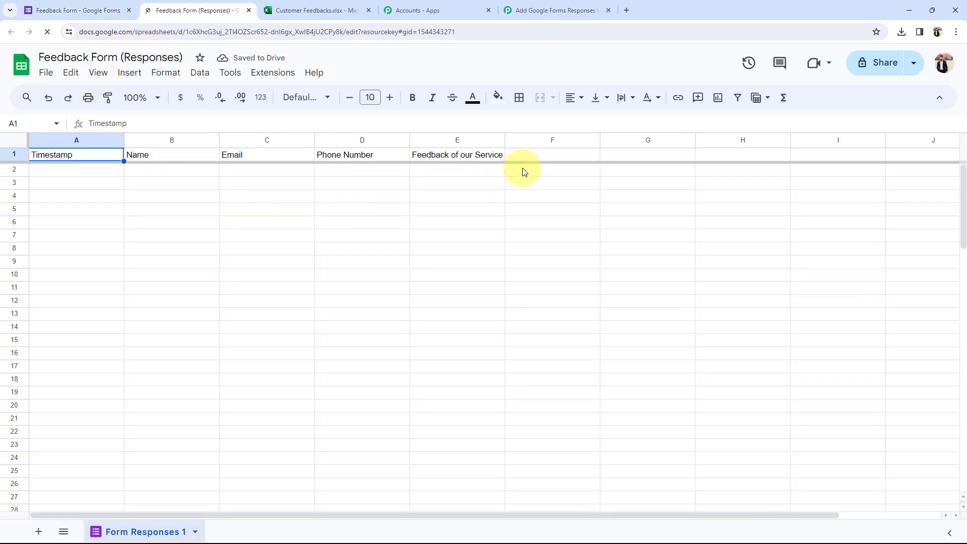
Format the header cells A1:E1 of the responses sheet in bold at font size 12 with a light green fill.
drag(471, 153, 43, 156)
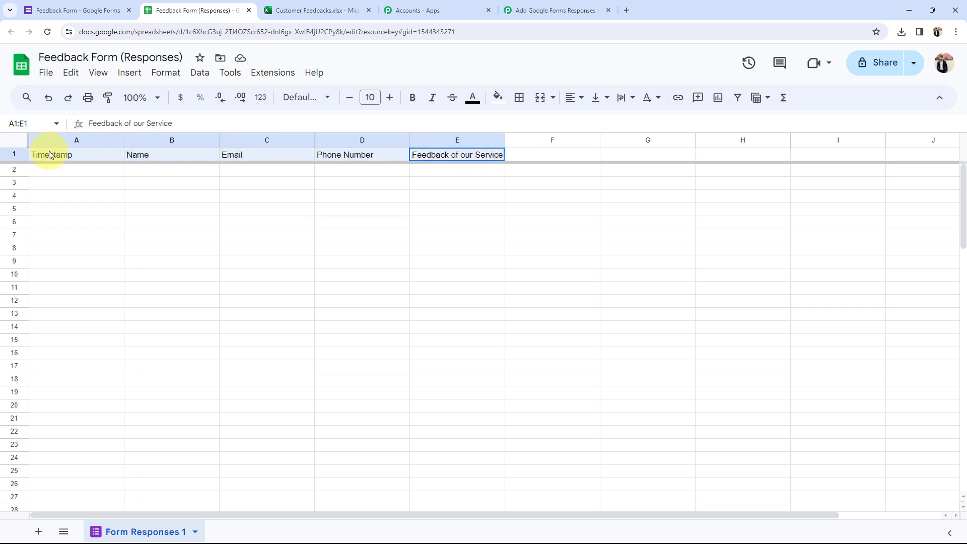
click(390, 97)
click(390, 97)
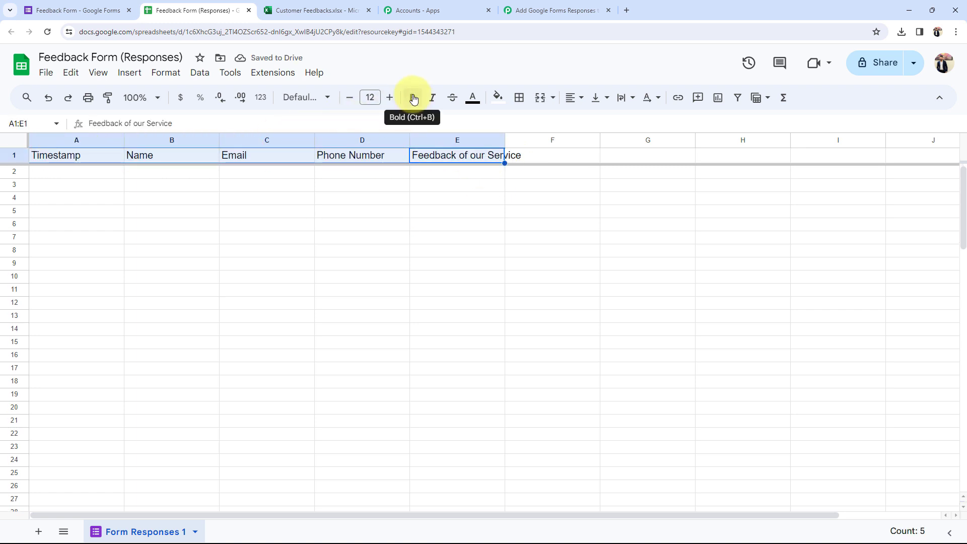
click(413, 98)
click(497, 97)
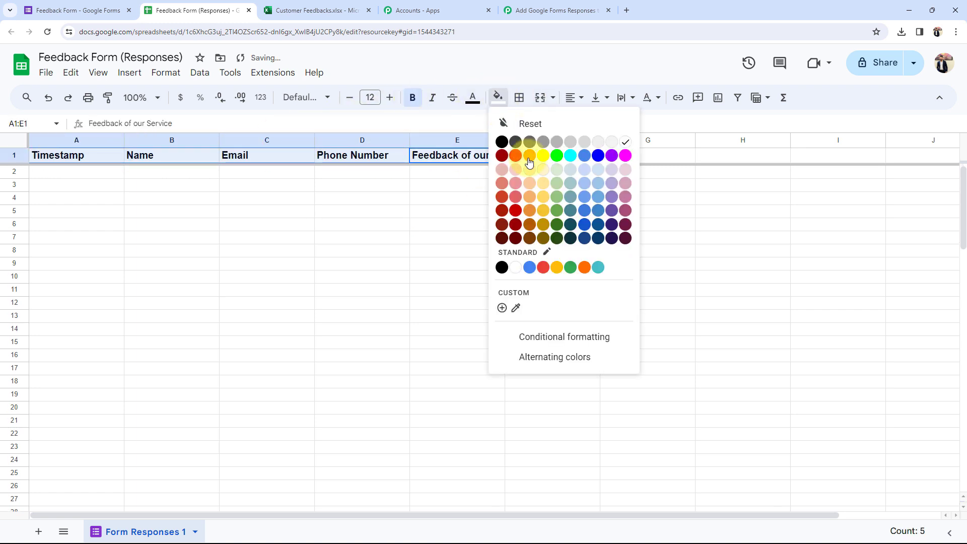
click(557, 171)
click(455, 198)
Widen the Name, Email, Phone Number and Feedback of our Service columns of the responses sheet.
click(222, 140)
click(195, 197)
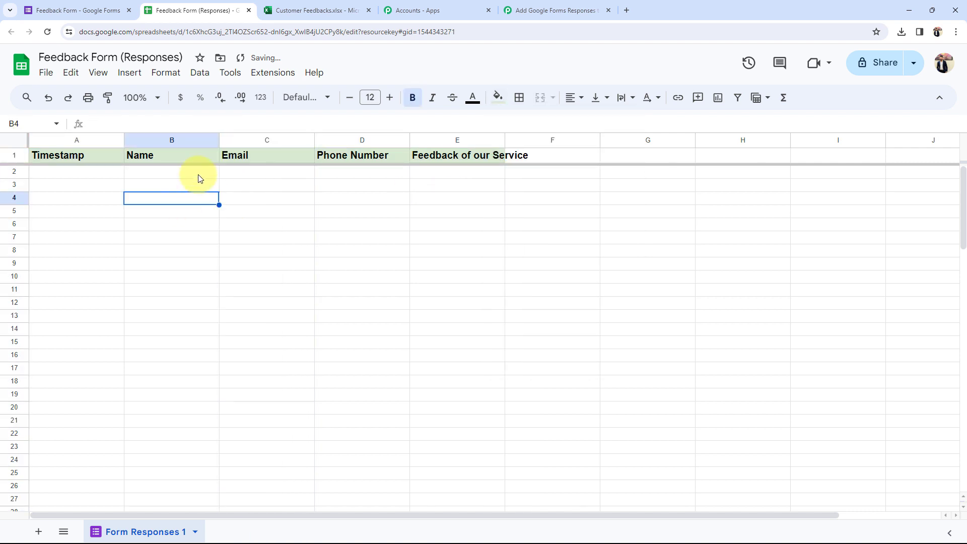
drag(218, 140, 239, 140)
drag(334, 140, 394, 139)
drag(489, 141, 525, 141)
drag(619, 140, 812, 150)
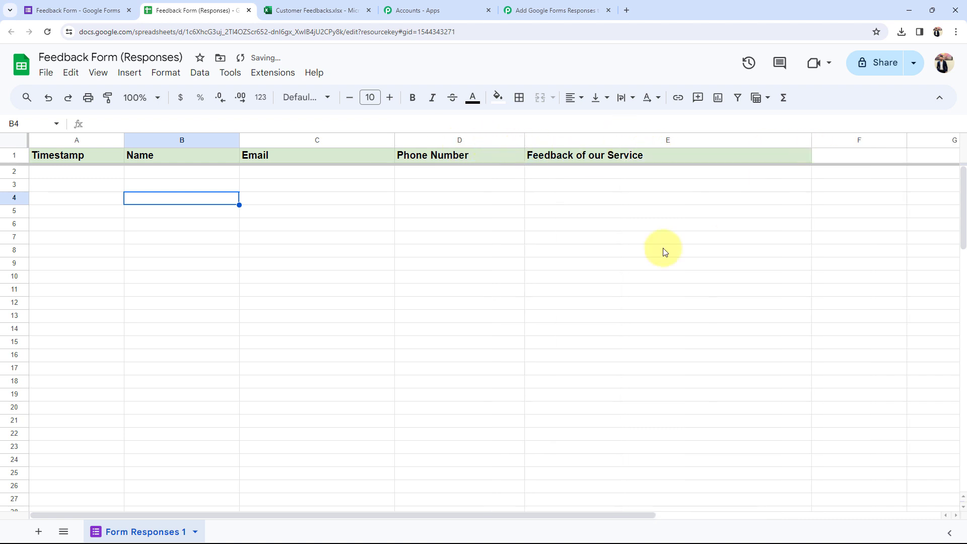
click(662, 250)
Set the responses sheet's zoom to 125% and return to the Feedback Form in Google Forms.
click(157, 98)
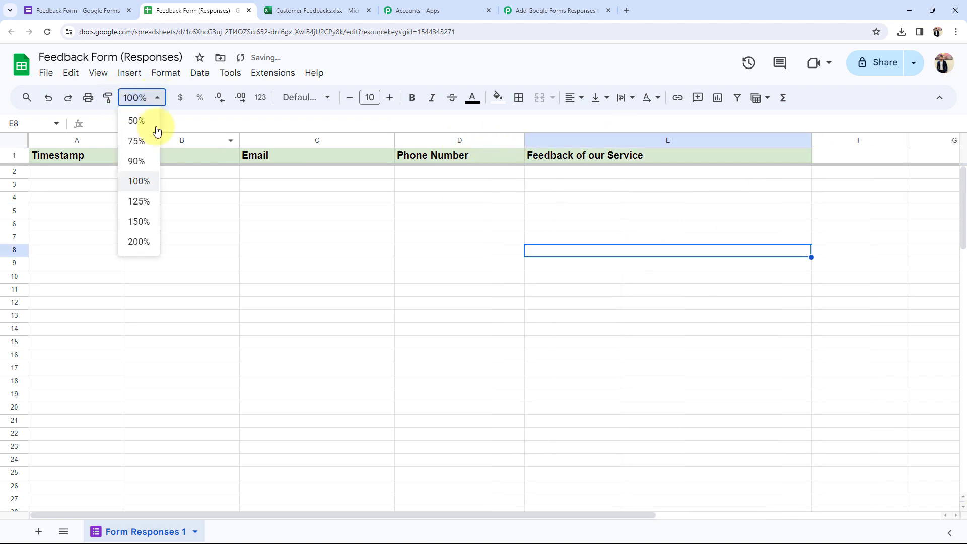
click(139, 218)
click(157, 98)
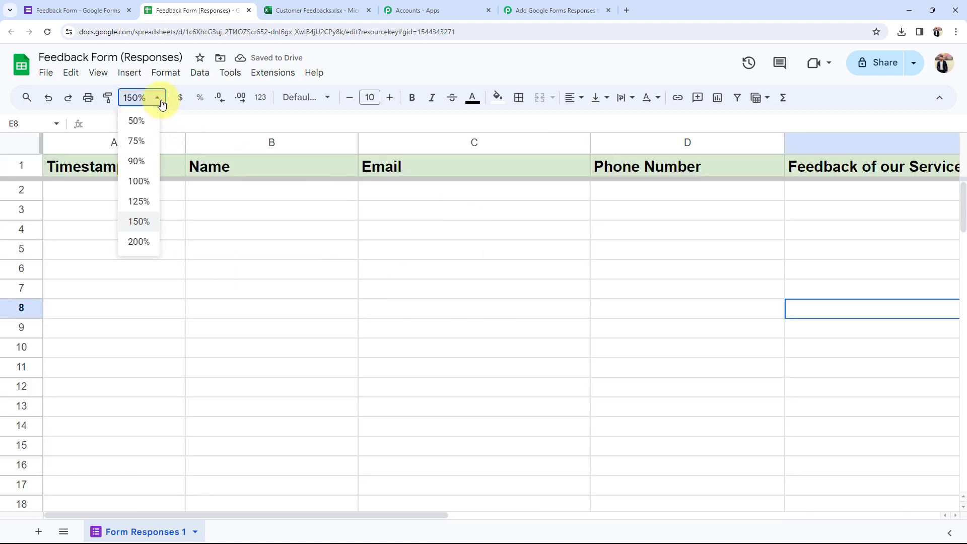
click(139, 201)
click(468, 249)
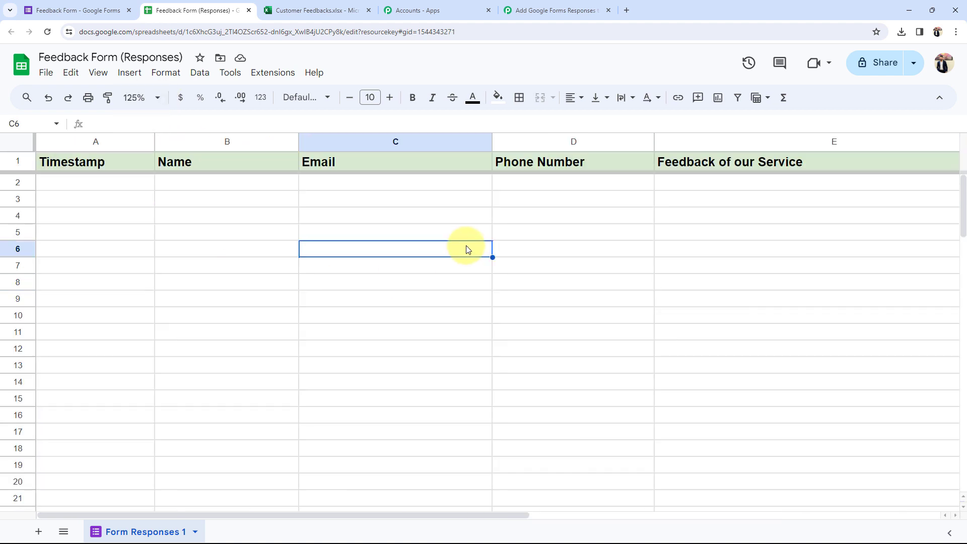
click(111, 7)
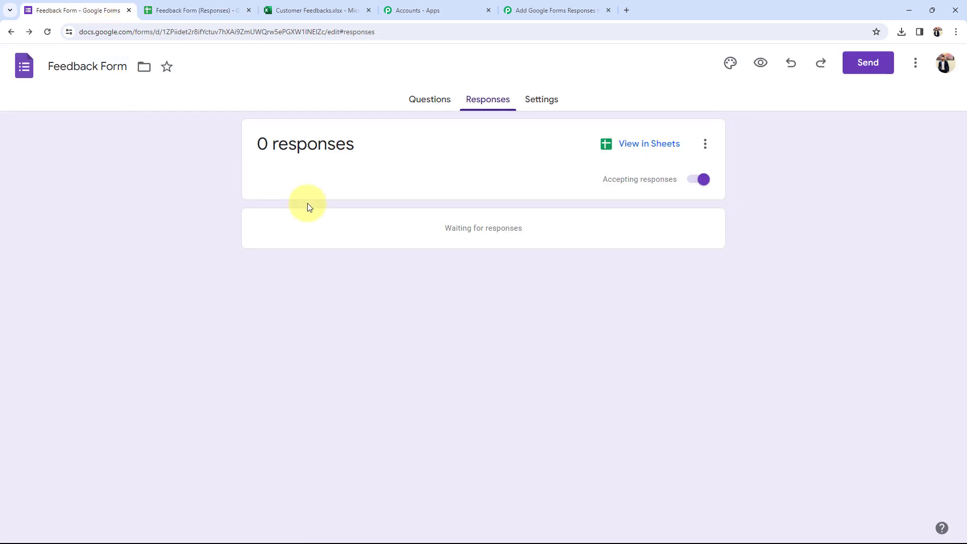
Switch to the Feedback Form (Responses) sheet and review its columns from Timestamp to Feedback of our Service.
click(201, 6)
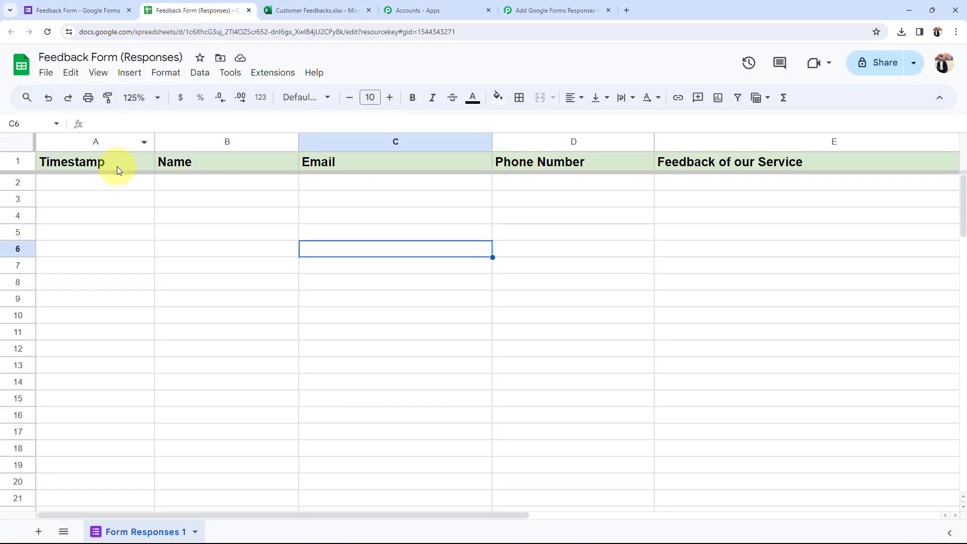
click(195, 197)
click(309, 197)
click(735, 182)
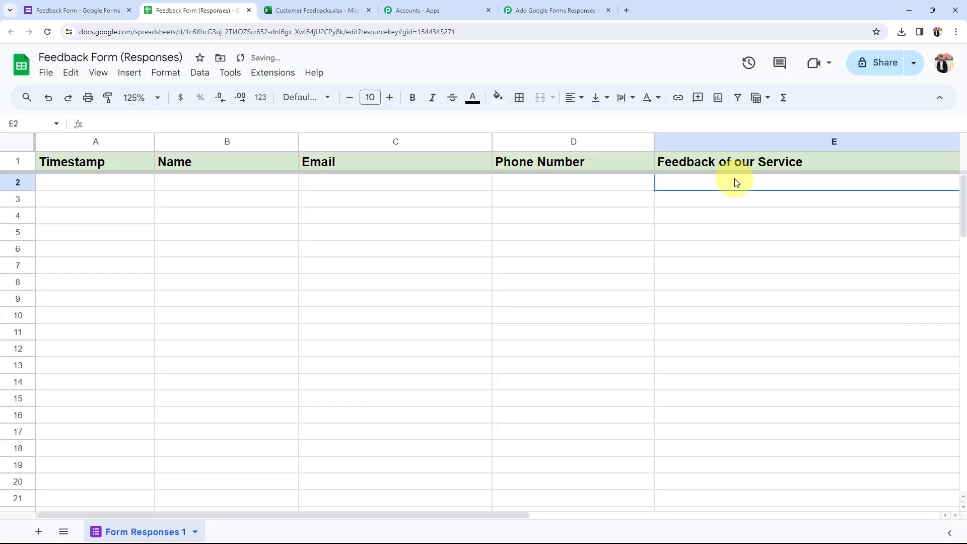
click(66, 187)
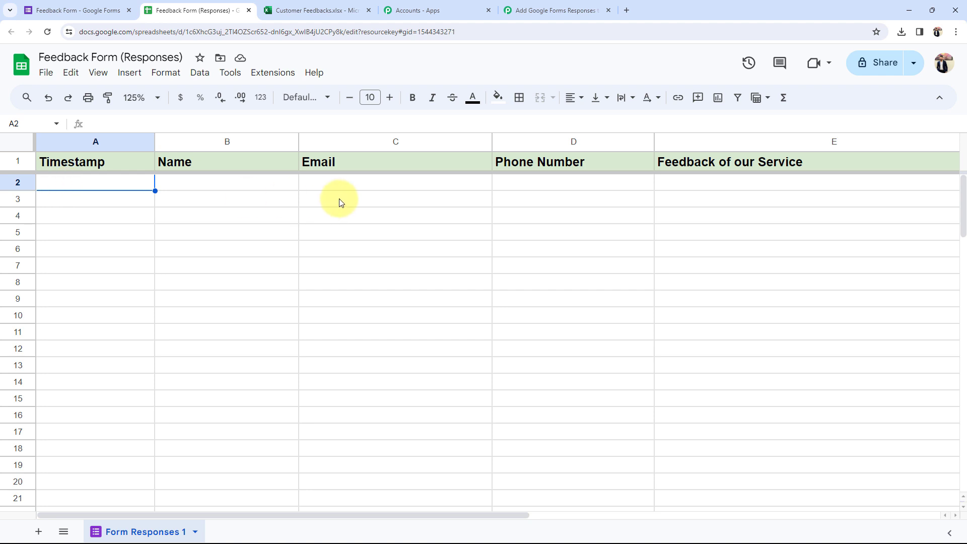
Return to the Feedback Form editor and open the form's preview to view its questions.
click(60, 10)
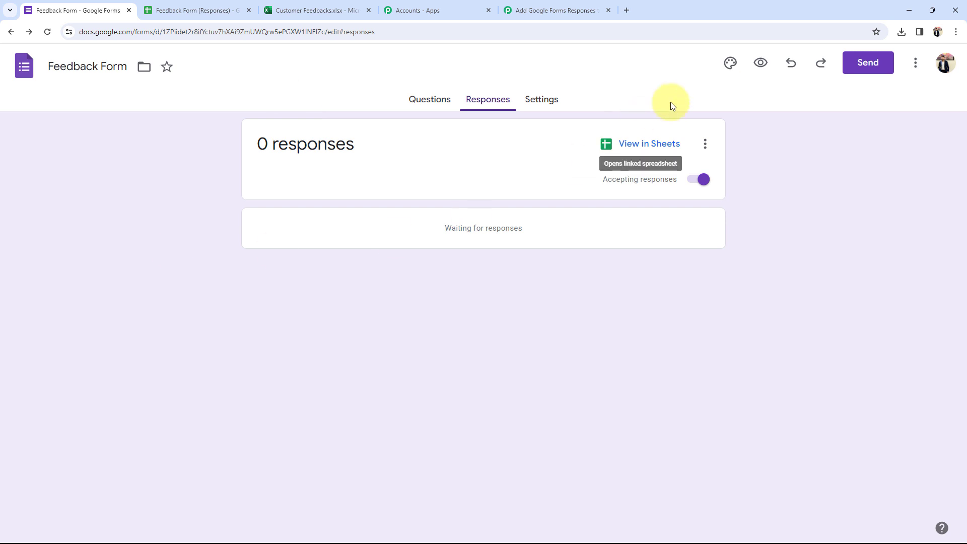
click(760, 63)
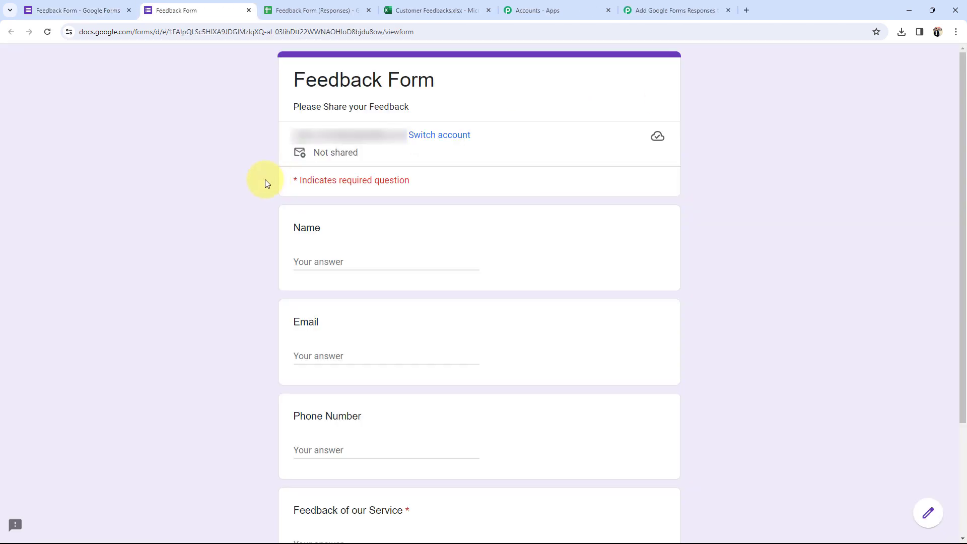
scroll(204, 292, down, 1)
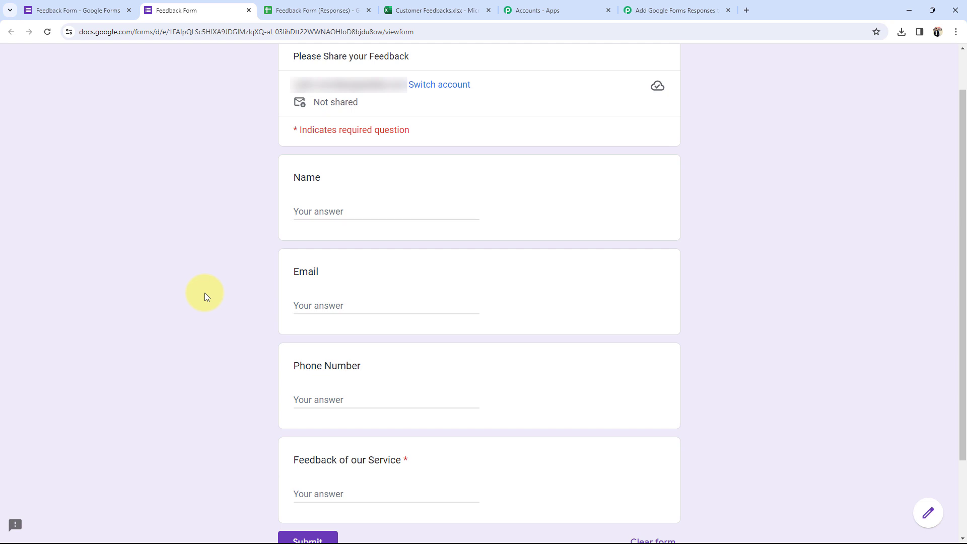
Check the Name, Email and Feedback of our Service cells in row 2 of the responses sheet.
click(282, 9)
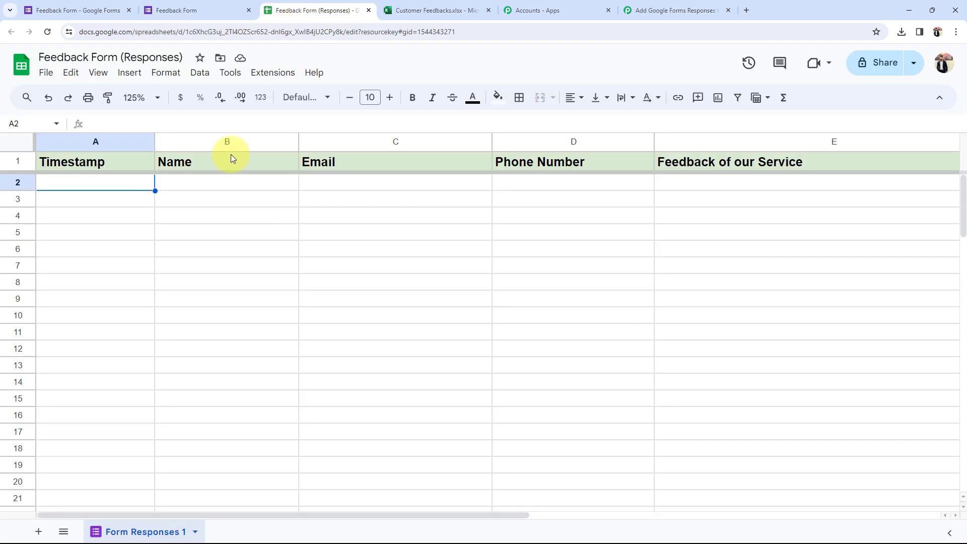
click(206, 184)
click(362, 187)
click(703, 187)
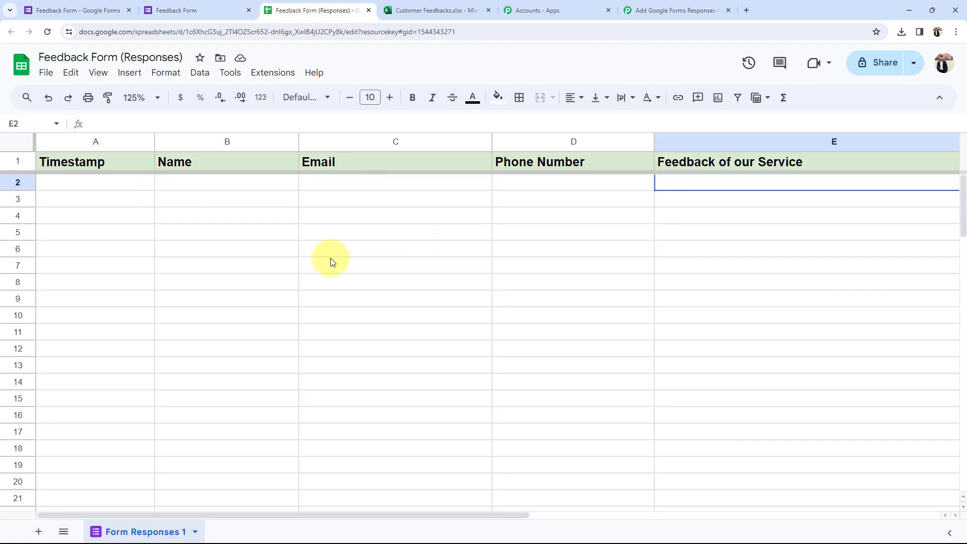
click(330, 252)
Fill in the previewed form with a test name, email, phone number and the feedback Excellent Service, and submit it.
click(185, 9)
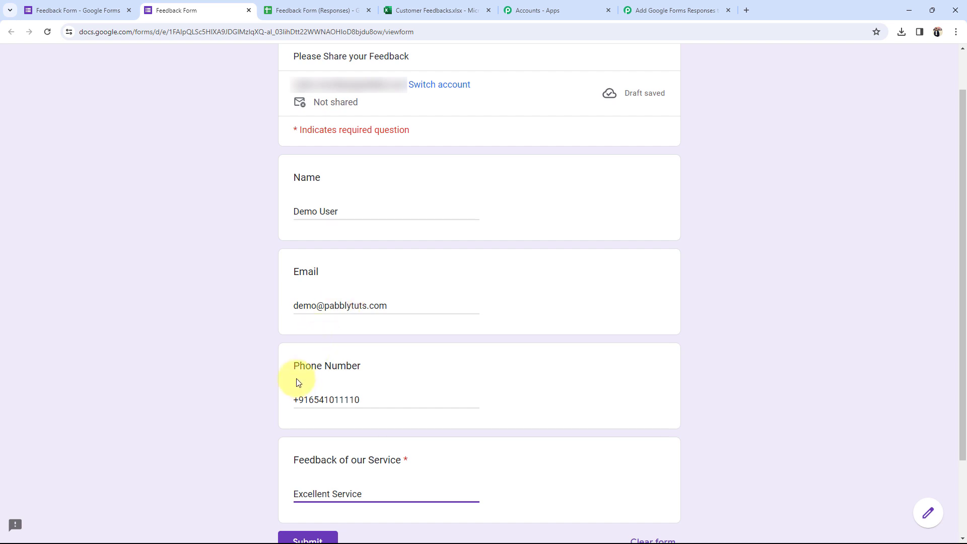
drag(293, 366, 357, 366)
click(267, 372)
drag(310, 458, 401, 457)
click(150, 436)
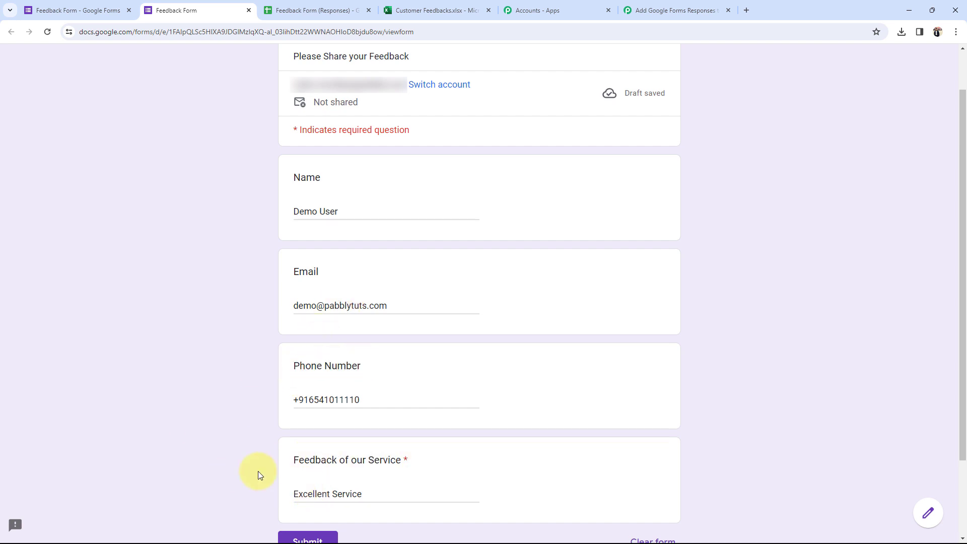
scroll(258, 474, down, 1)
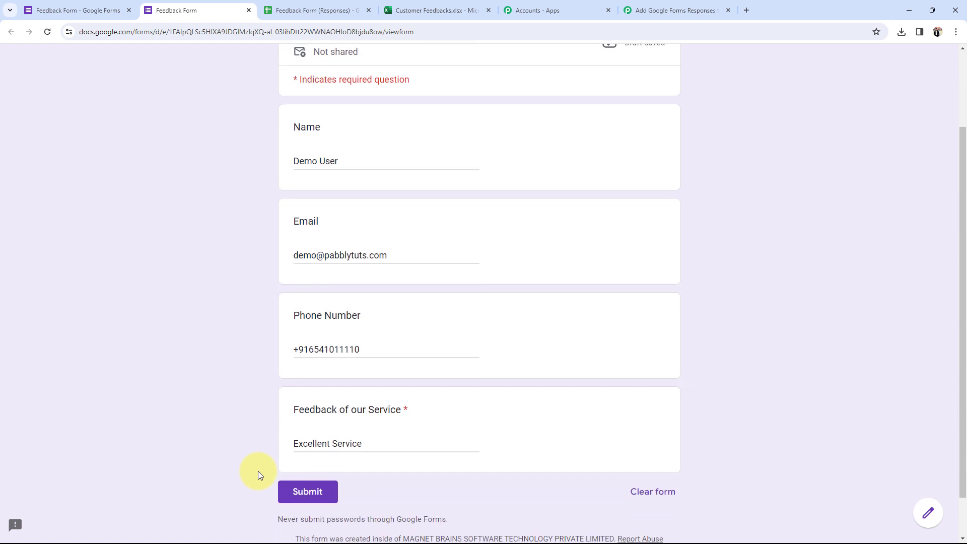
click(288, 493)
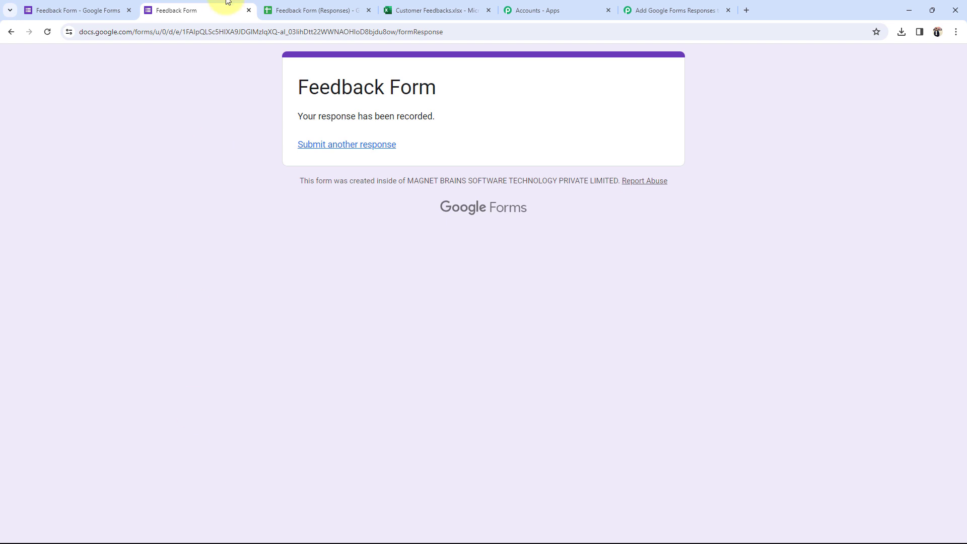
Examine the submitted response's timestamp, name, email, phone number and feedback in row 2 of the responses sheet.
click(279, 10)
click(223, 249)
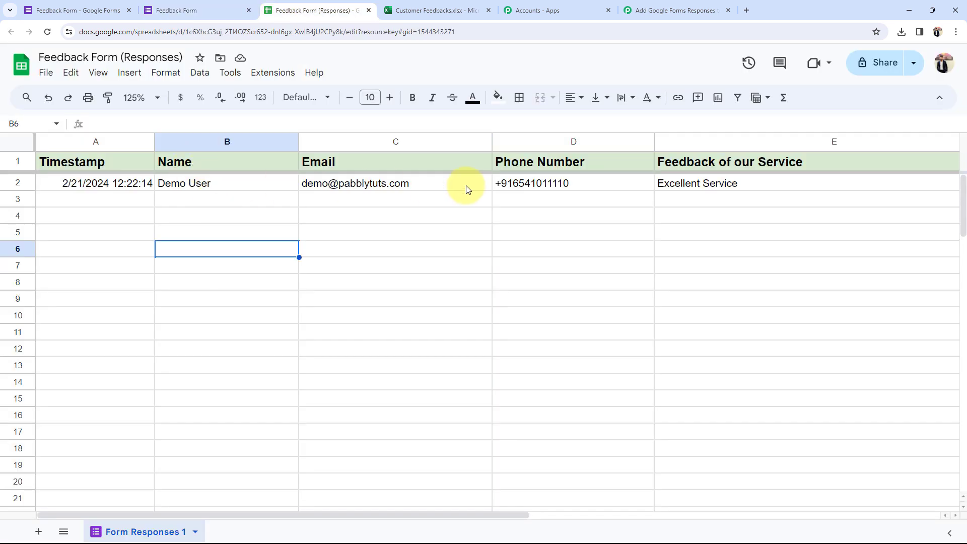
click(238, 183)
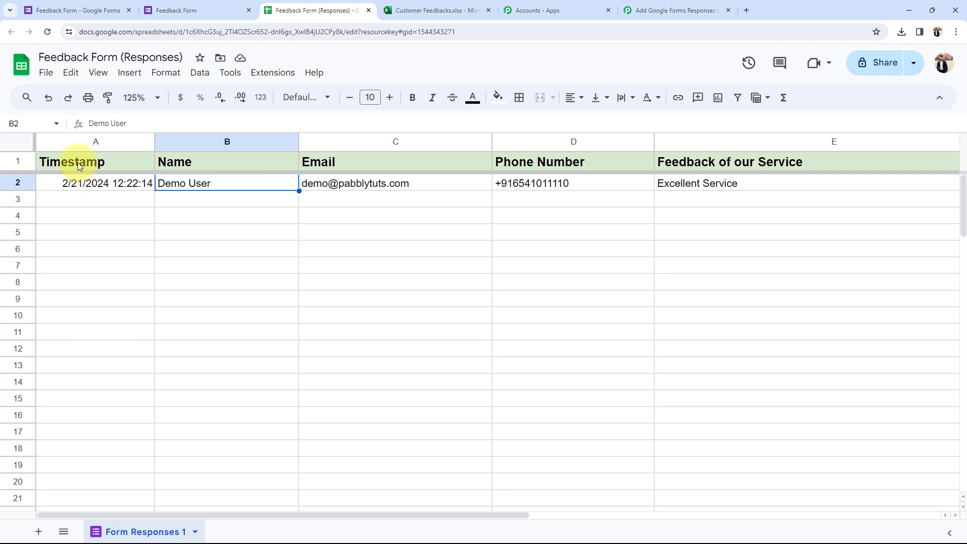
click(76, 183)
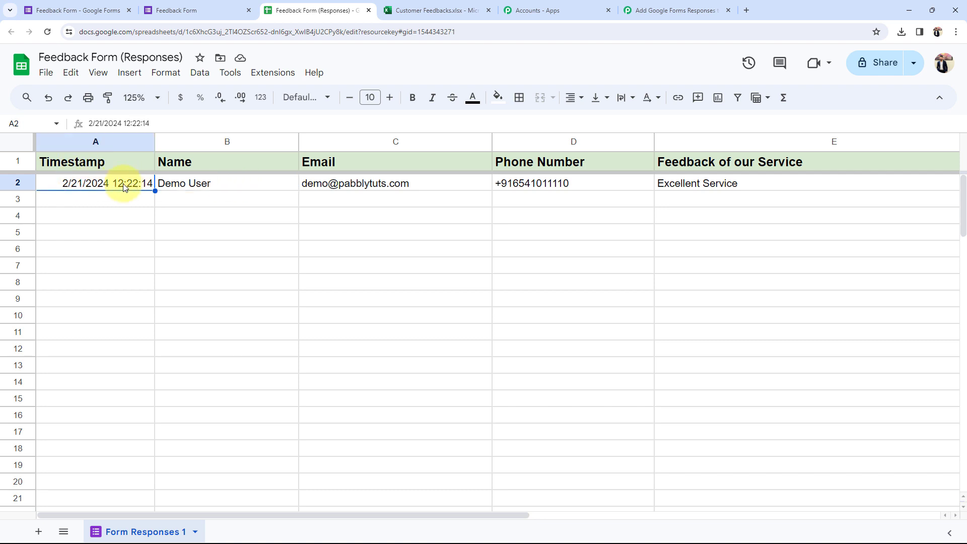
click(181, 185)
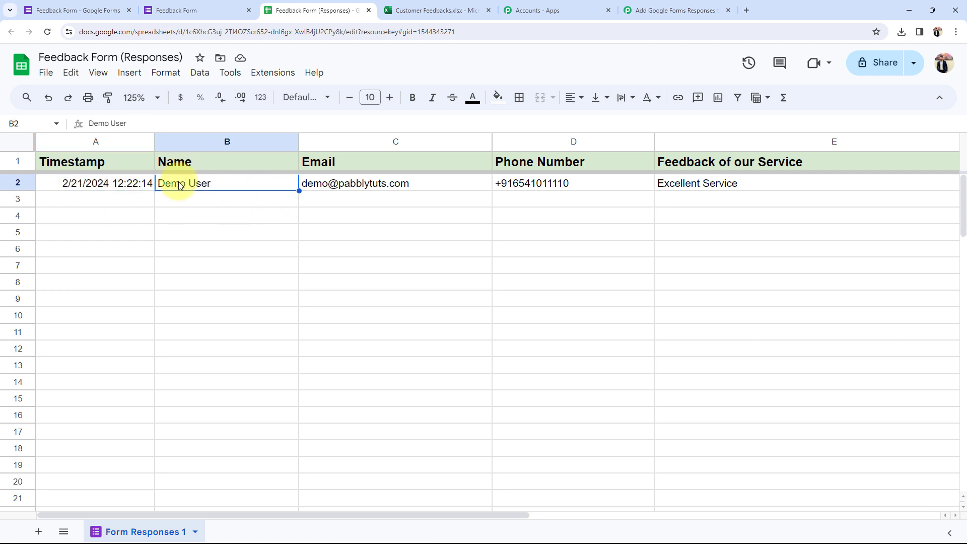
click(344, 183)
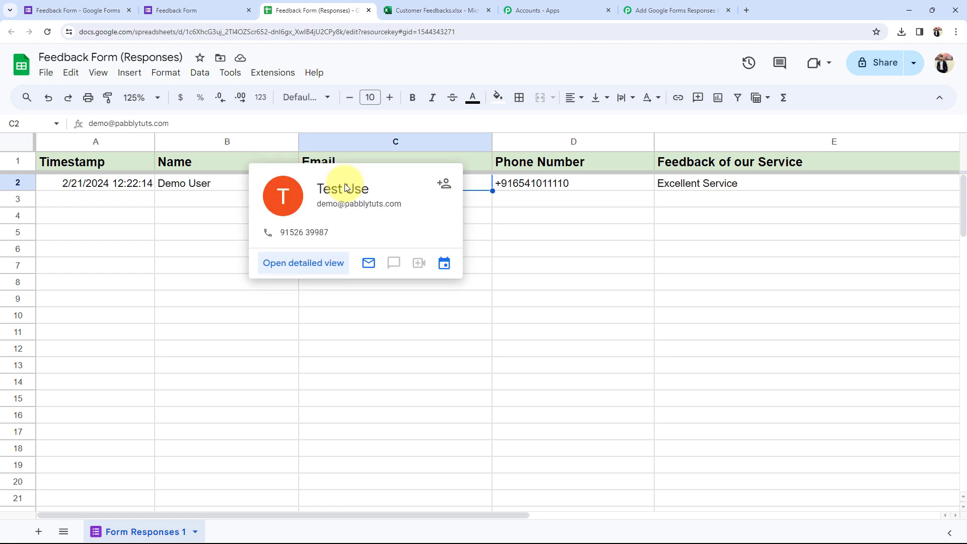
click(530, 191)
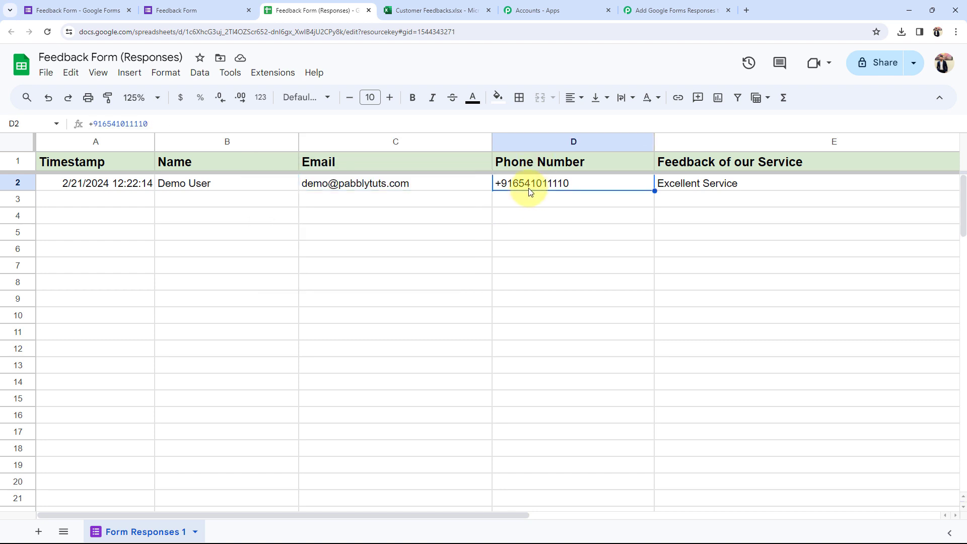
click(711, 191)
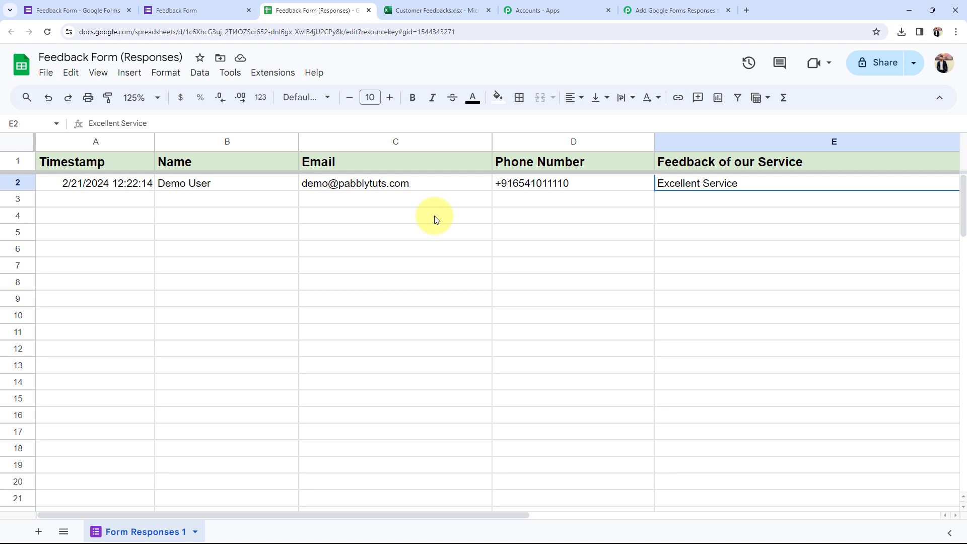
Switch to the Pabbly Connect workflow and look at the Google Forms trigger's Webhook URL.
click(655, 5)
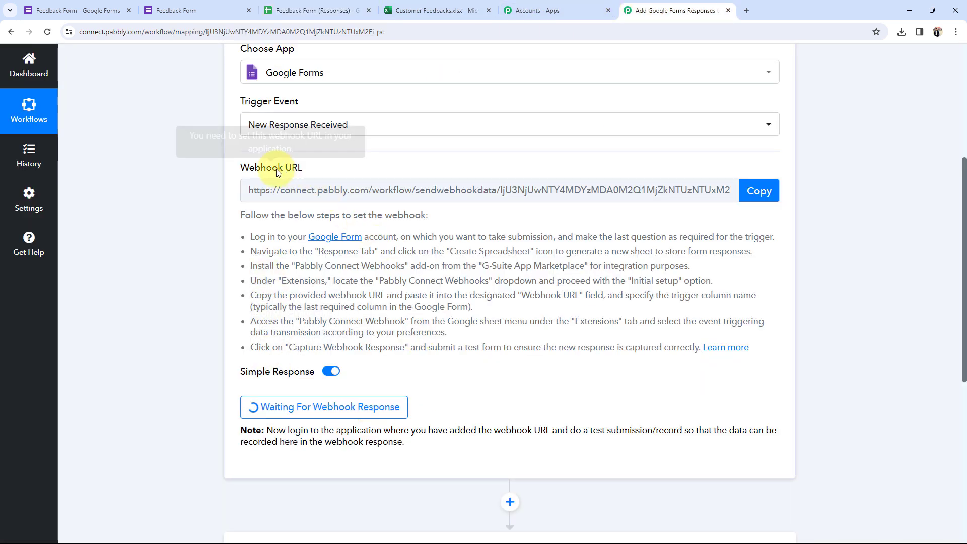
triple_click(244, 168)
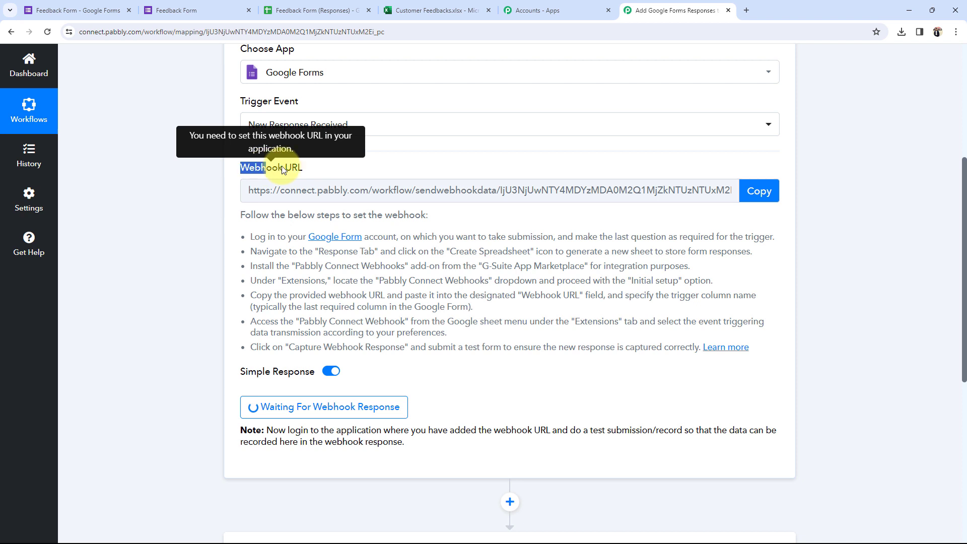
click(165, 260)
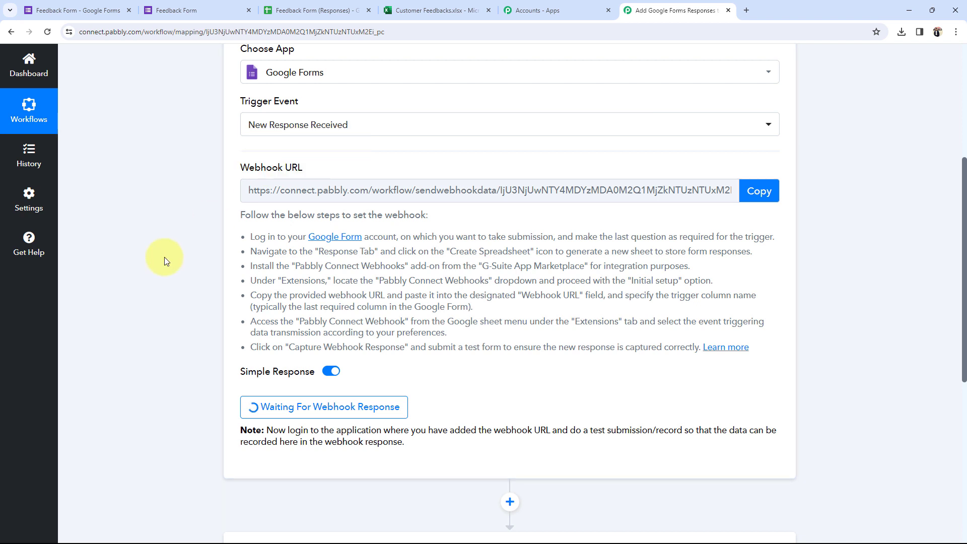
Compare the Feedback Form's response summary in Google Forms with the linked responses sheet.
click(73, 4)
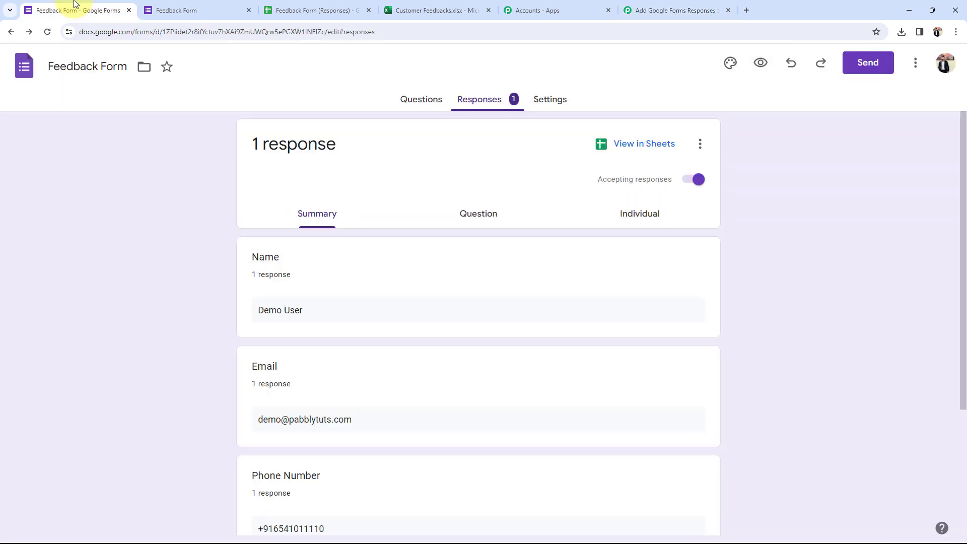
click(306, 4)
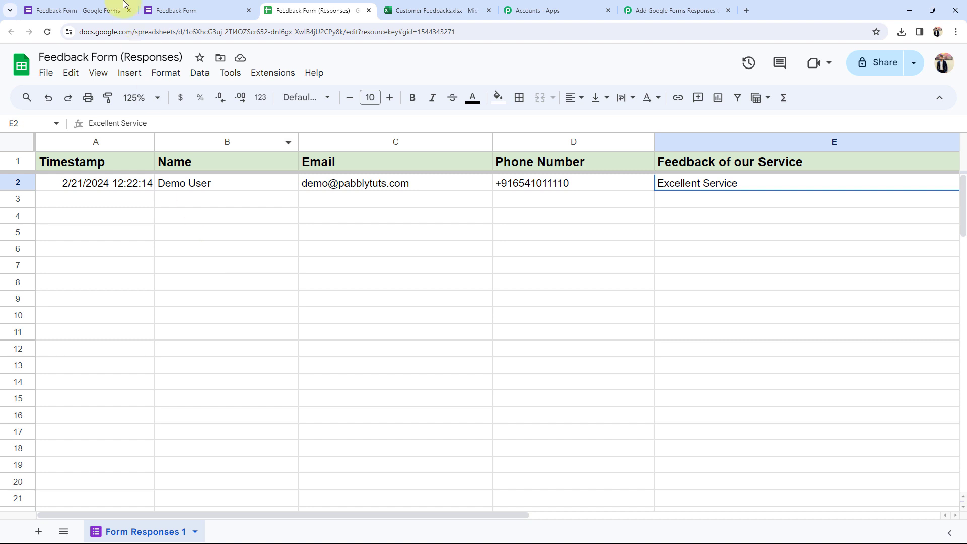
click(70, 10)
click(341, 4)
click(277, 275)
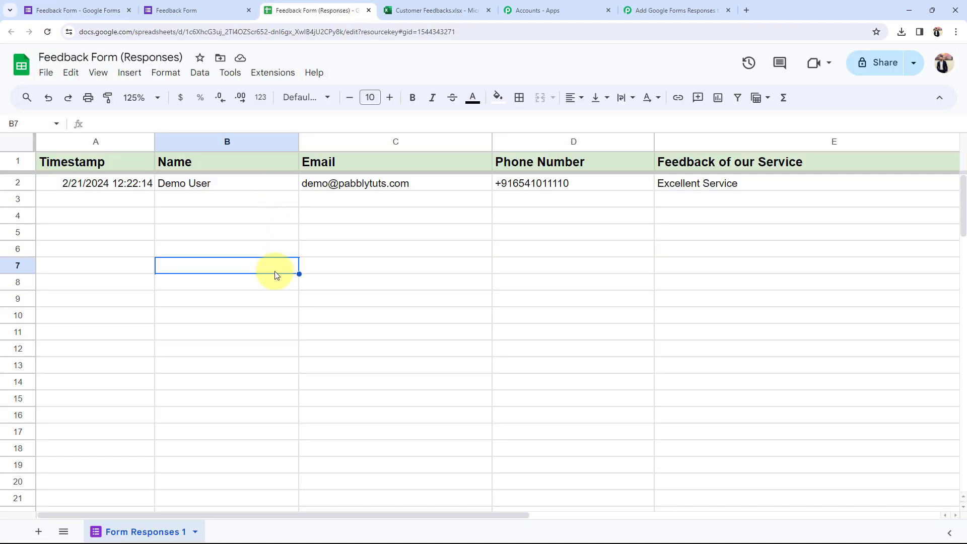
click(333, 318)
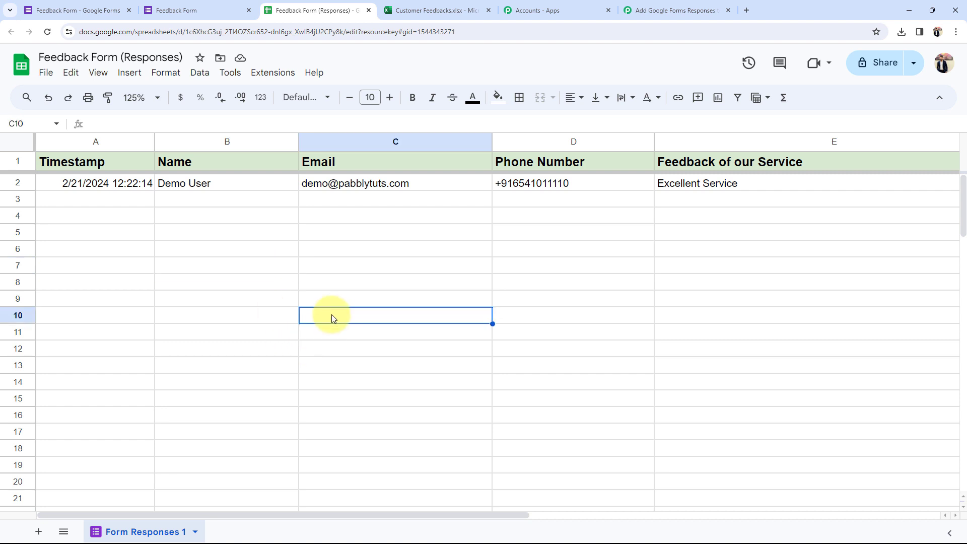
Copy the Webhook URL of the Google Forms trigger in the Pabbly Connect workflow.
click(670, 9)
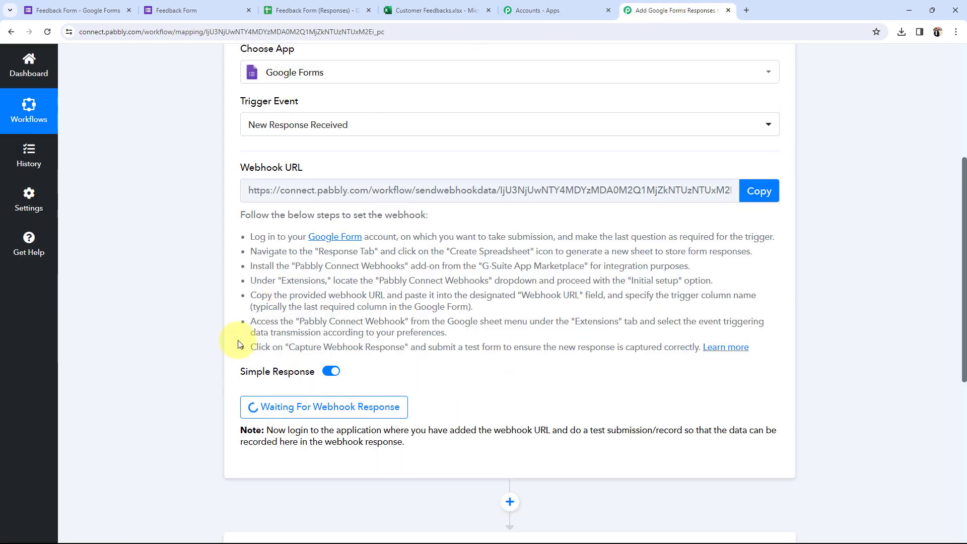
drag(241, 169, 303, 167)
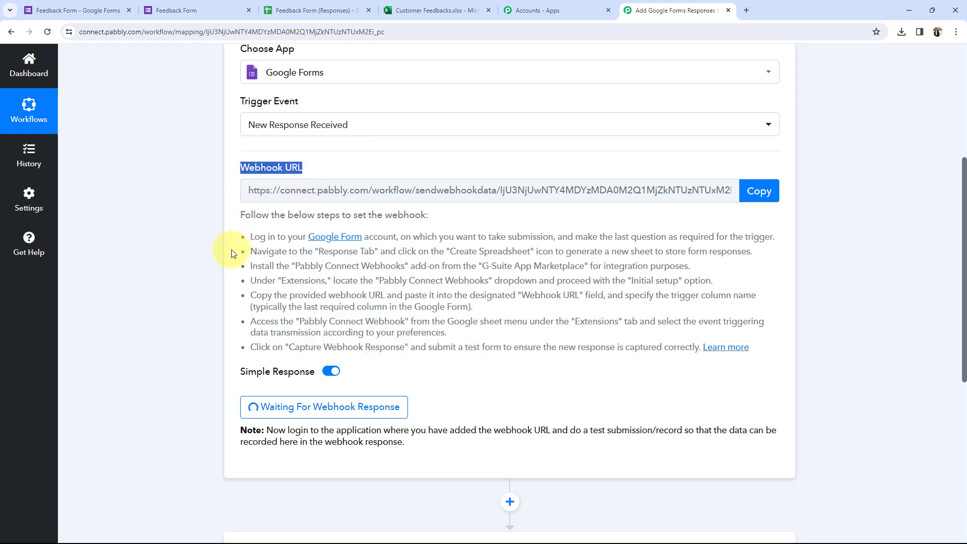
click(348, 9)
click(227, 232)
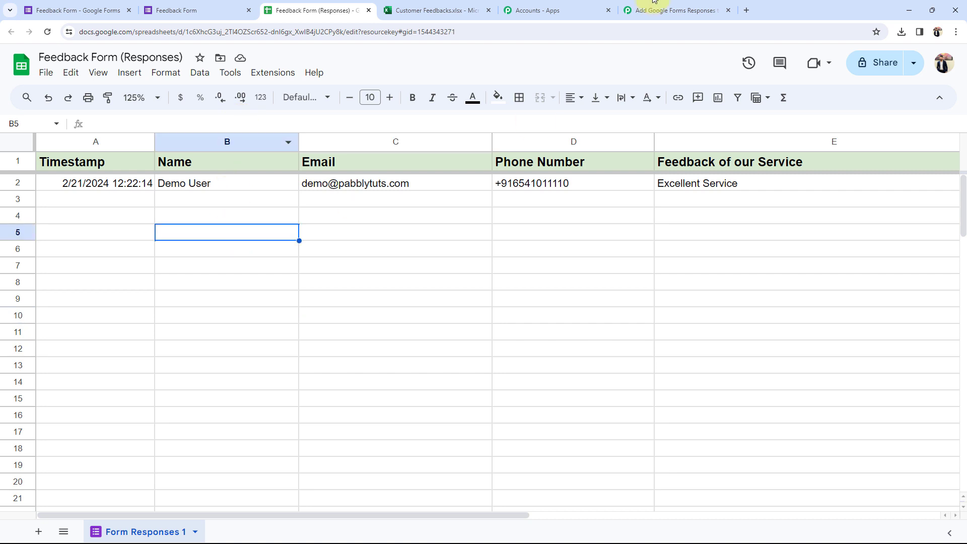
click(647, 12)
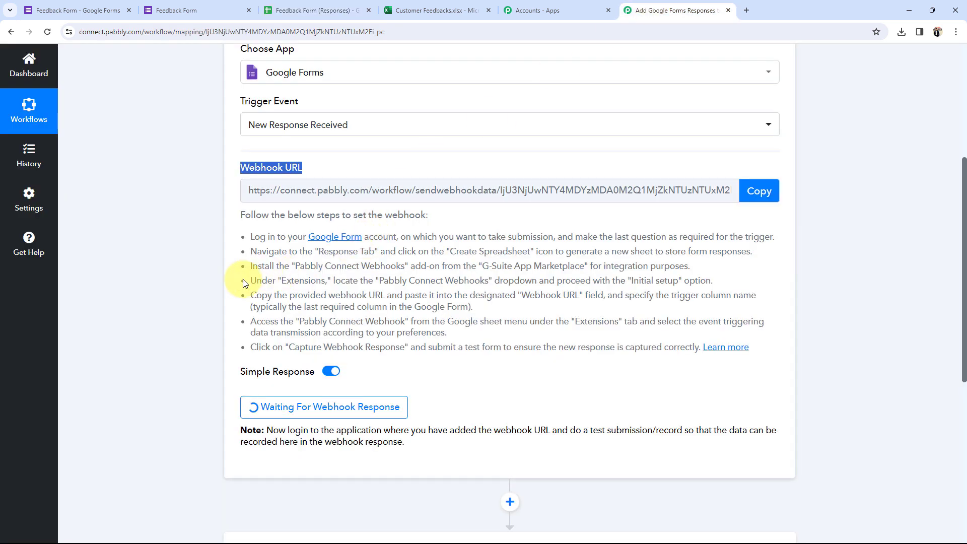
click(759, 191)
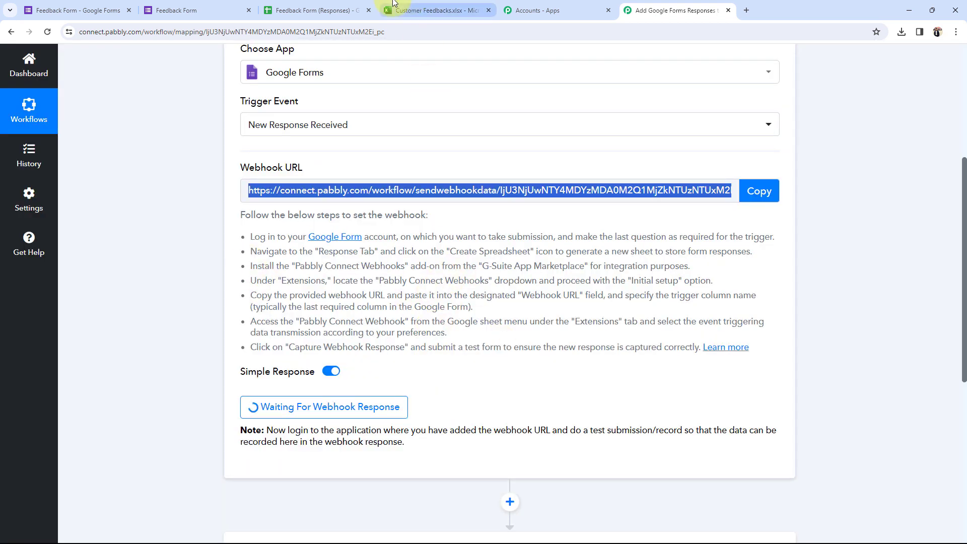
Search the Google Workspace Marketplace for the Pabbly Connect Webhooks add-on from the Feedback Form (Responses) spreadsheet and check whether it is installed.
click(363, 5)
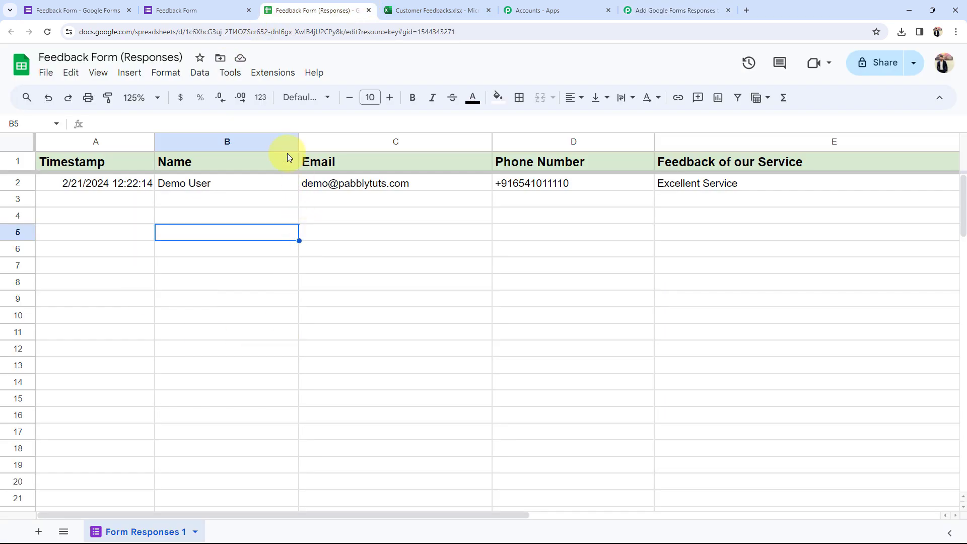
click(264, 75)
mouse_move(261, 92)
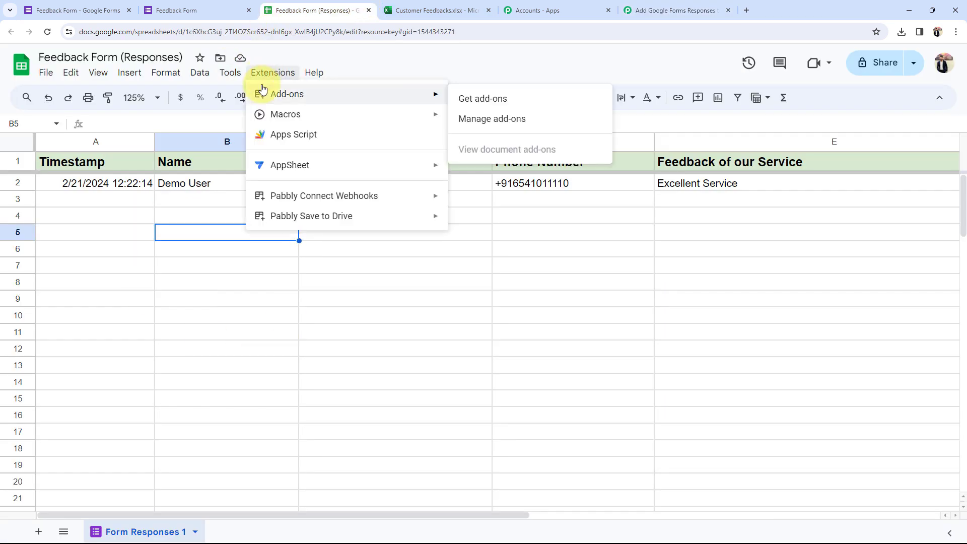
click(518, 105)
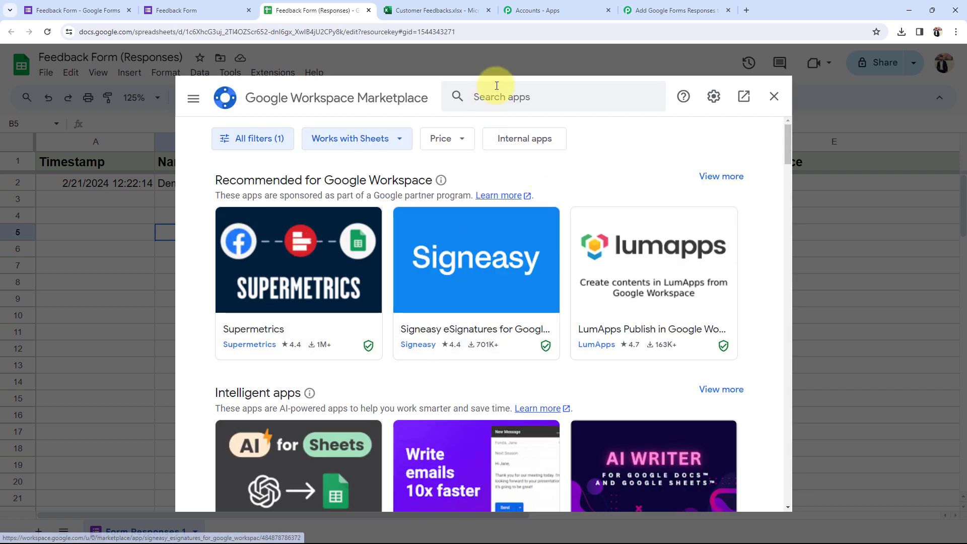
click(496, 96)
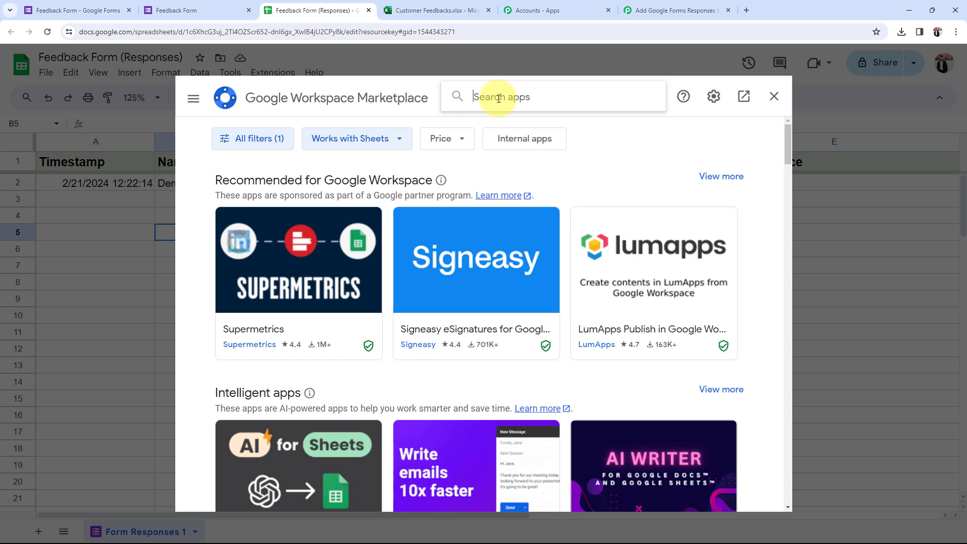
text(pabbl)
click(501, 114)
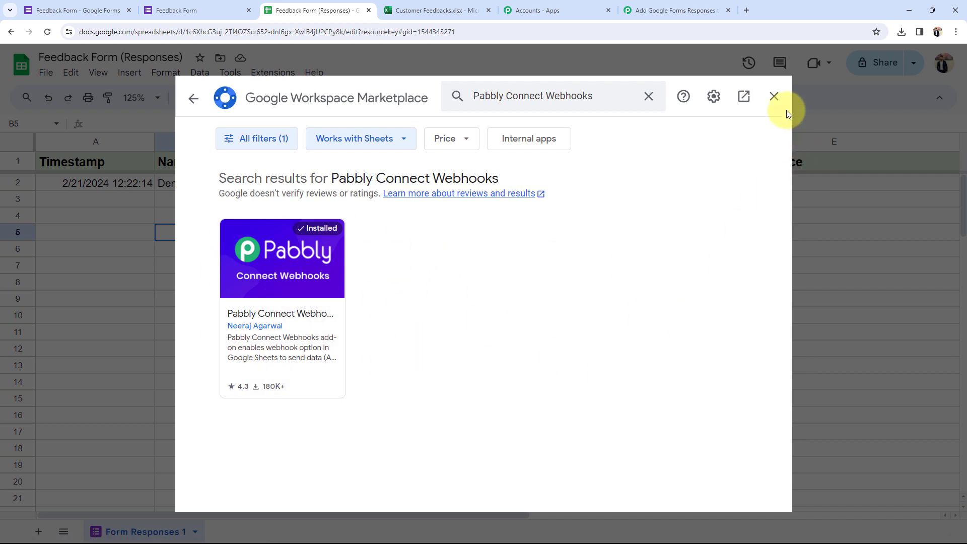
click(775, 96)
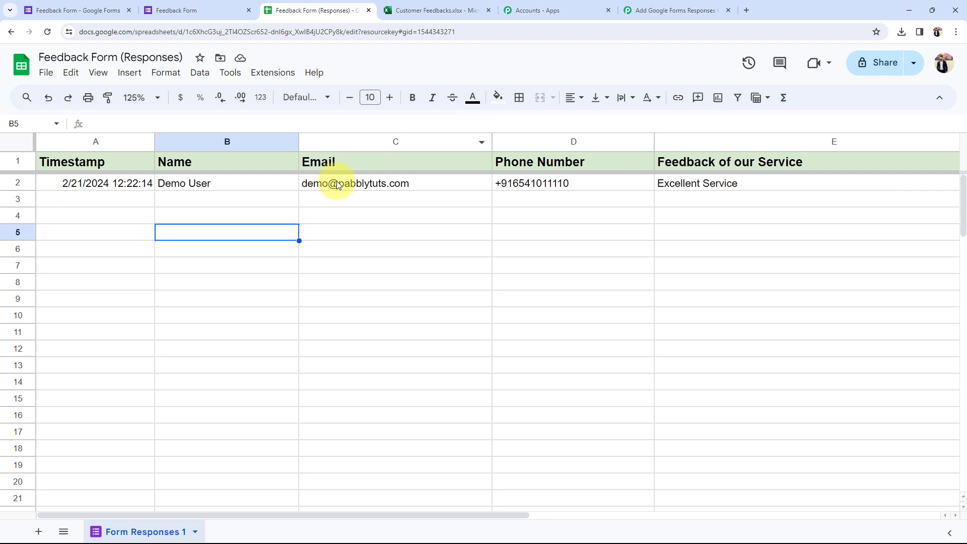
Open the Pabbly Connect Webhooks Initial Setup for the responses sheet and look at its Webhook URL and Trigger Column fields.
click(271, 75)
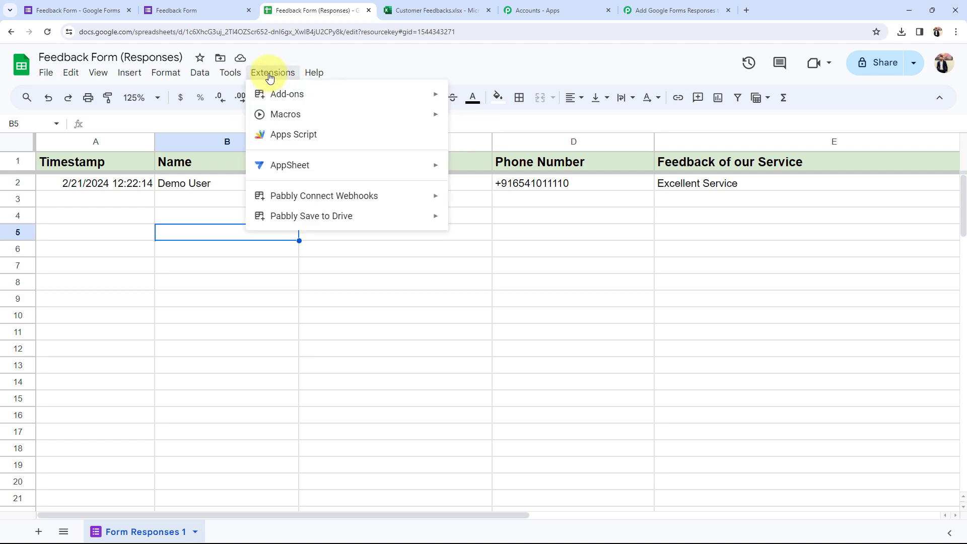
mouse_move(275, 201)
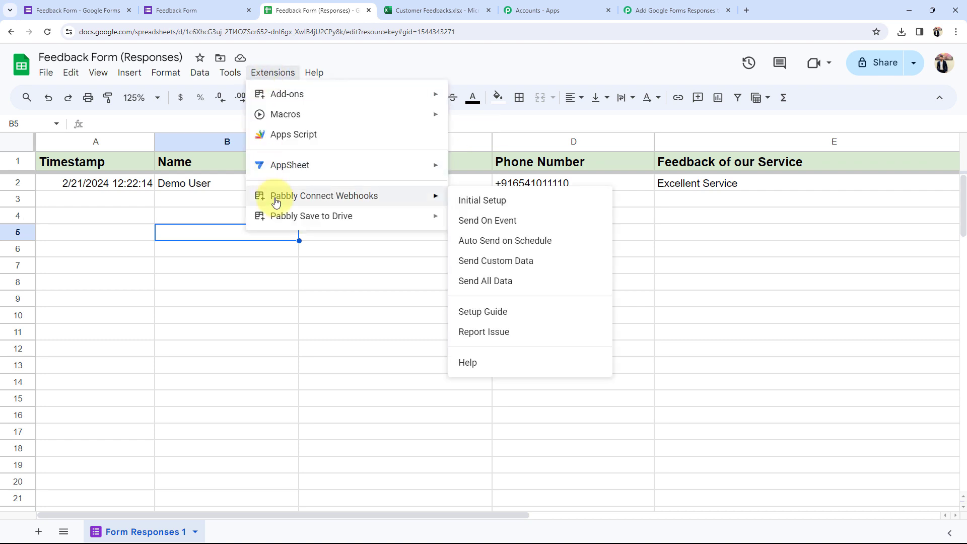
click(476, 220)
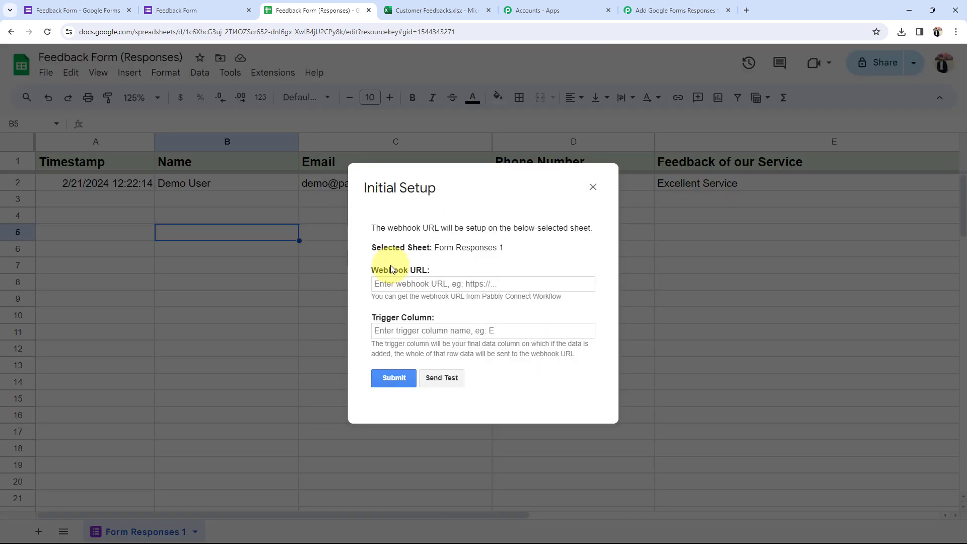
drag(372, 270, 467, 274)
drag(371, 317, 434, 316)
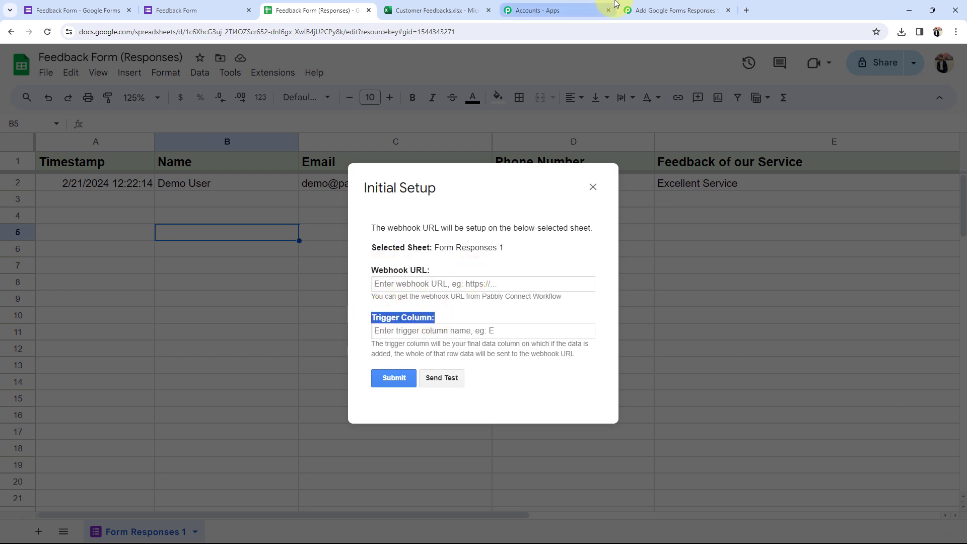
Copy the Google Forms trigger's Webhook URL from the Pabbly Connect workflow into the add-on's Webhook URL field.
click(674, 10)
click(757, 191)
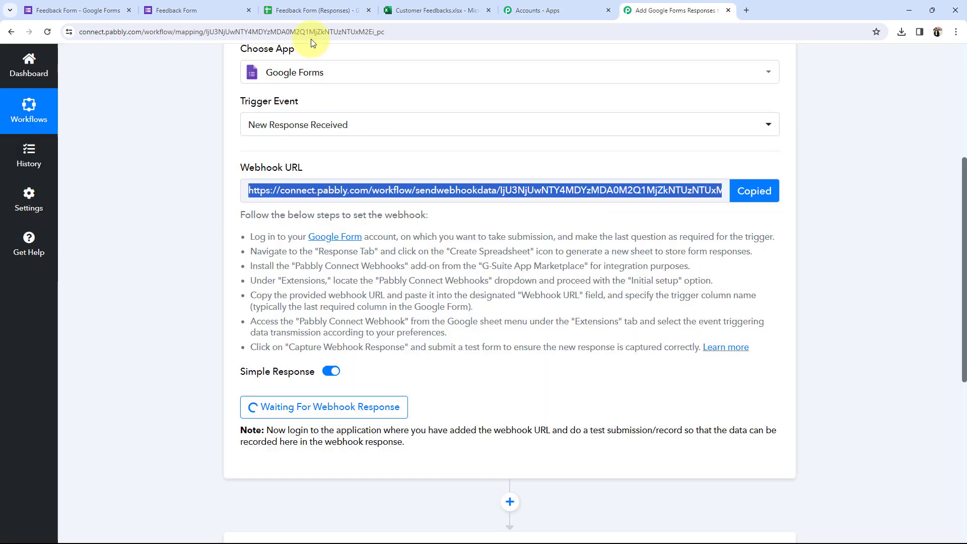
click(315, 10)
click(406, 284)
key(ctrl+v)
click(451, 247)
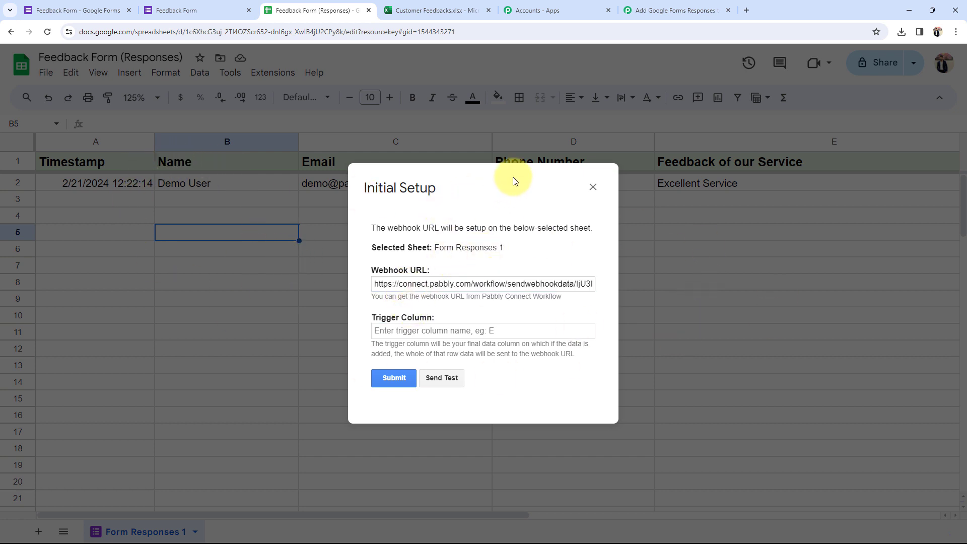
Move the Initial Setup dialog clear of the sheet's columns and set the trigger column to E.
drag(513, 182, 337, 199)
click(458, 228)
drag(468, 193, 325, 225)
click(267, 364)
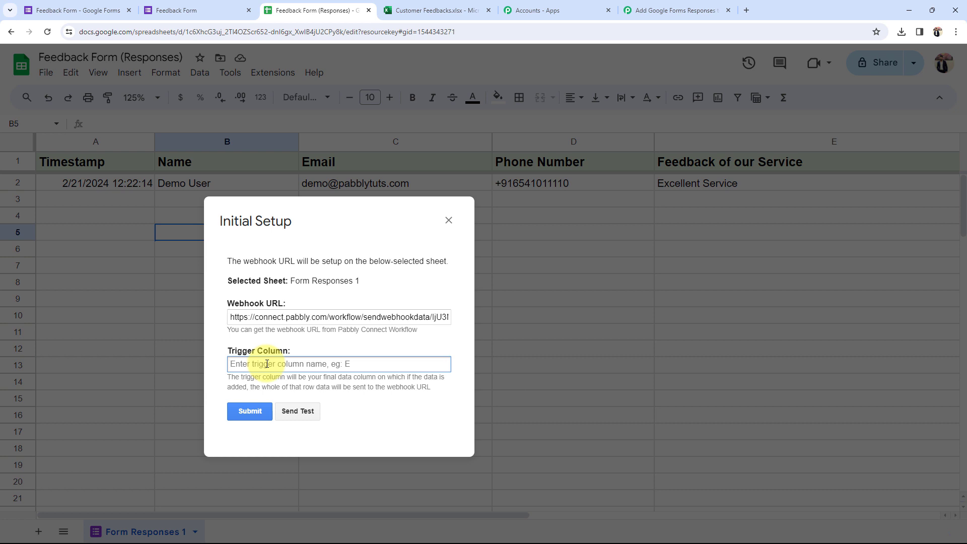
text(E)
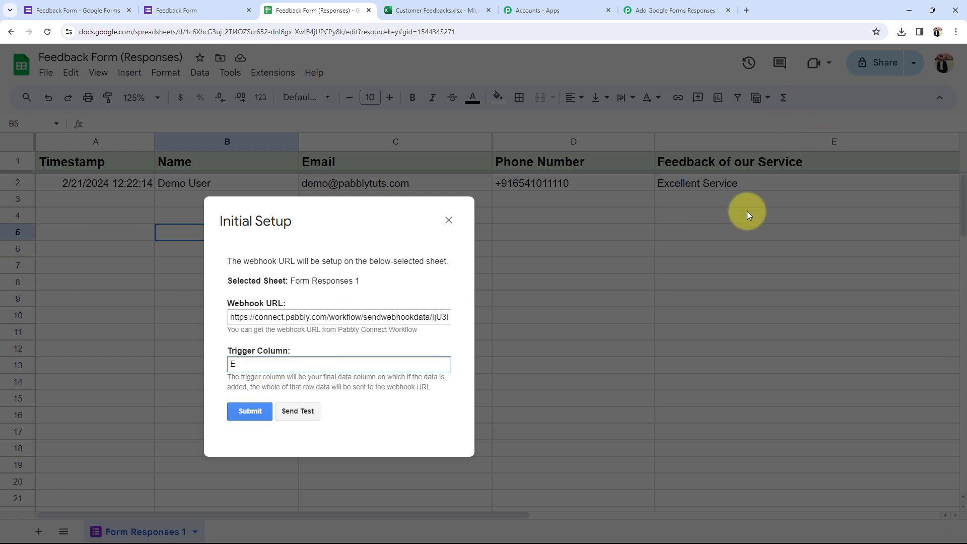
Send test data from the Initial Setup to the webhook and review the data sent.
click(315, 412)
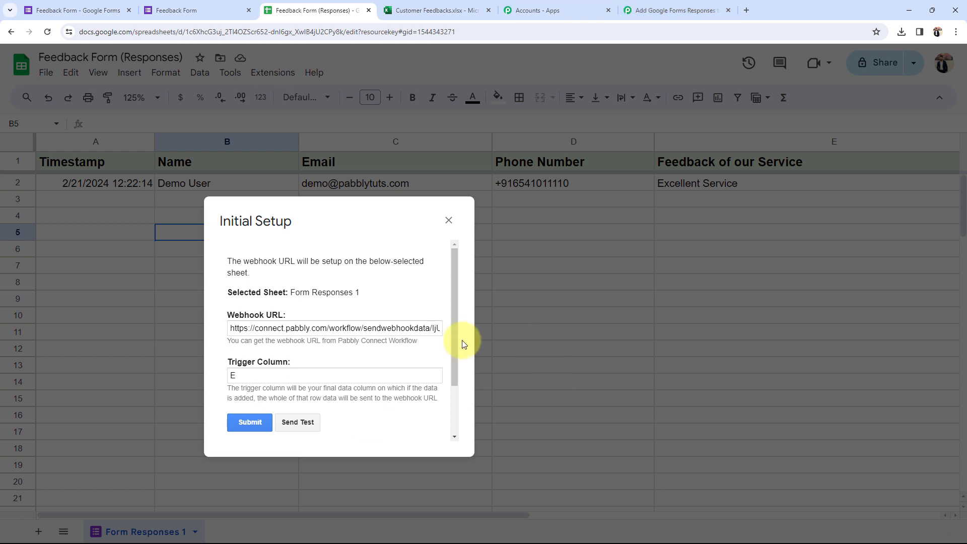
scroll(380, 365, down, 2)
drag(229, 373, 325, 377)
click(336, 408)
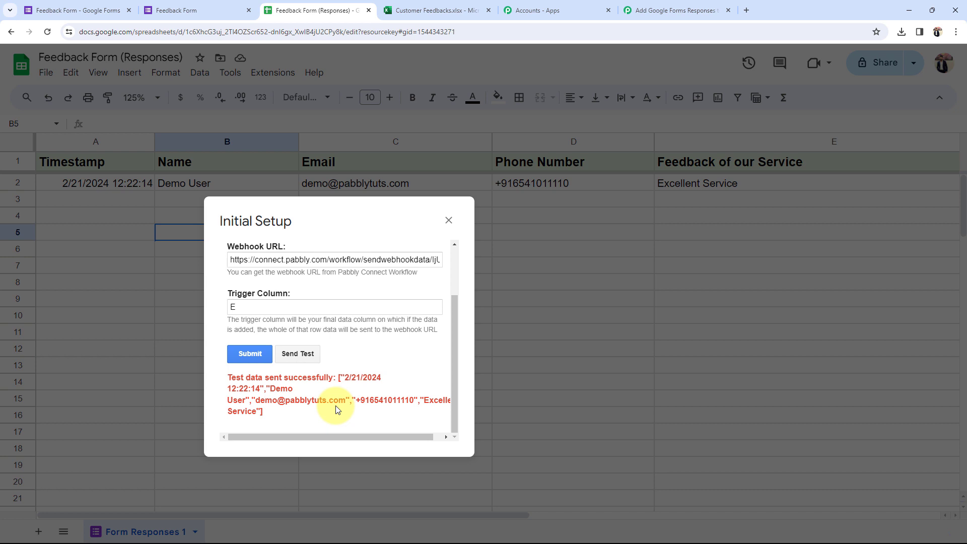
Submit the webhook Initial Setup for Form Responses 1 and close the dialog.
click(258, 358)
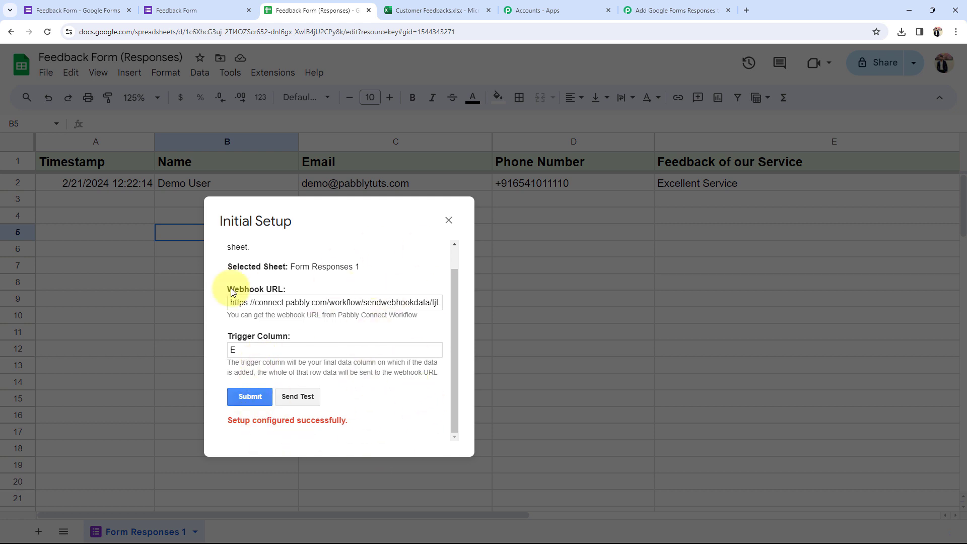
click(448, 221)
click(415, 275)
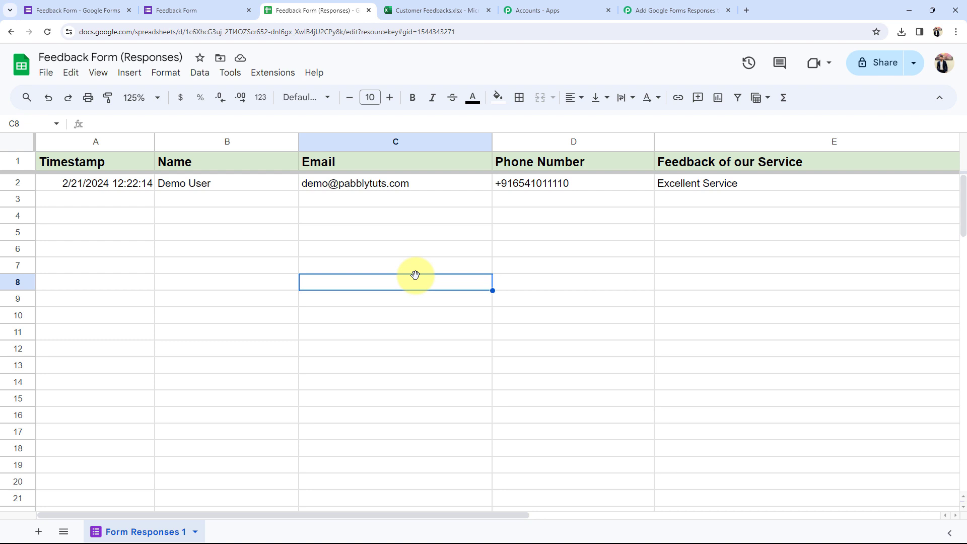
Enable Send On Event for the Pabbly Connect Webhooks add-on in the responses sheet.
click(276, 76)
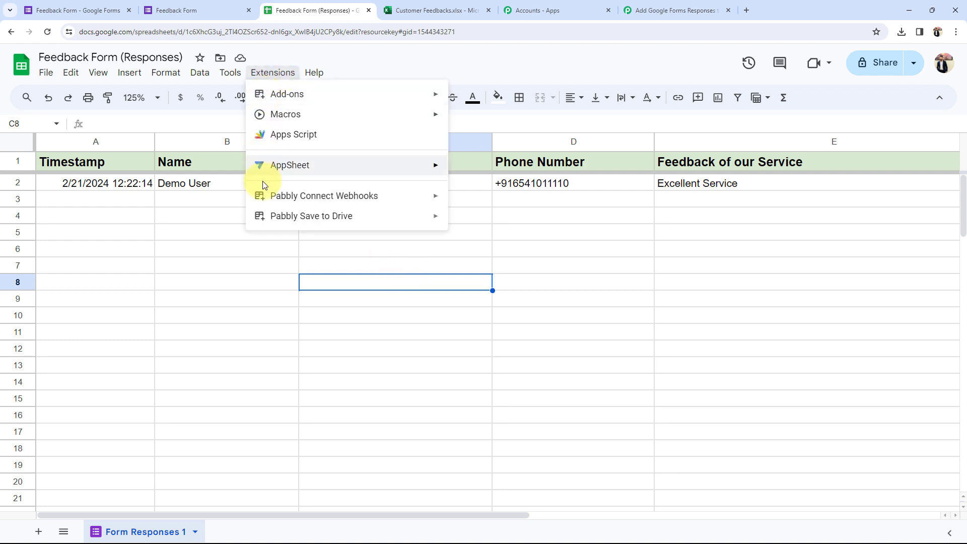
mouse_move(272, 206)
click(542, 220)
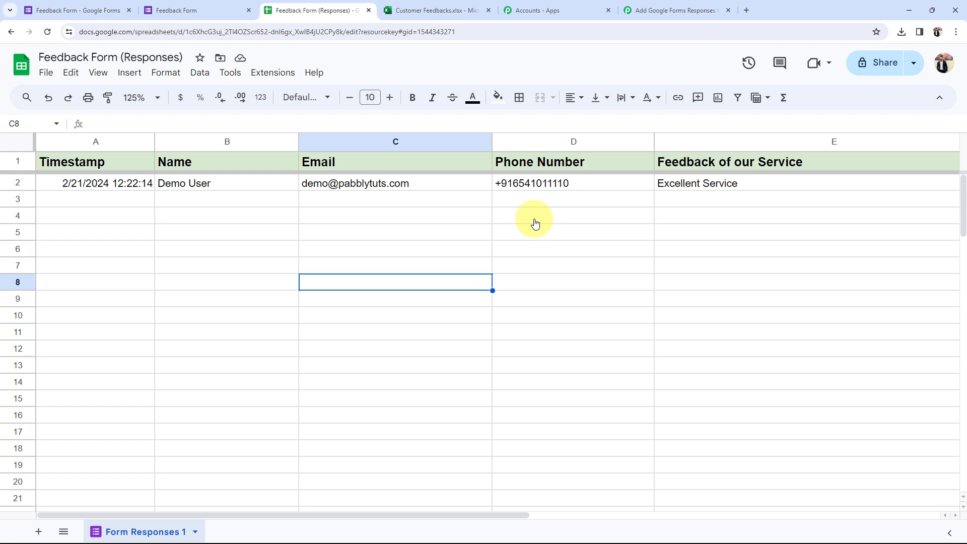
click(101, 198)
click(192, 197)
click(407, 202)
click(554, 202)
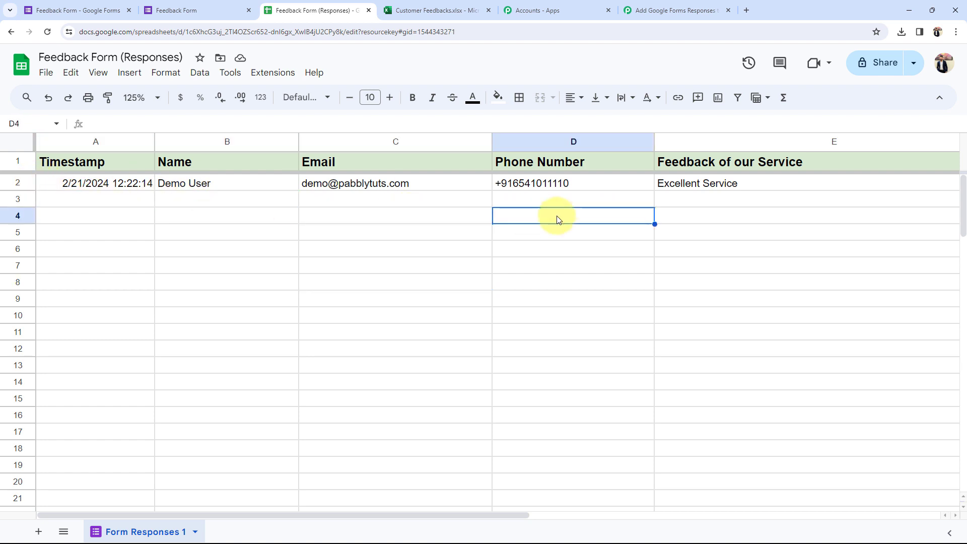
click(123, 204)
click(201, 201)
click(338, 201)
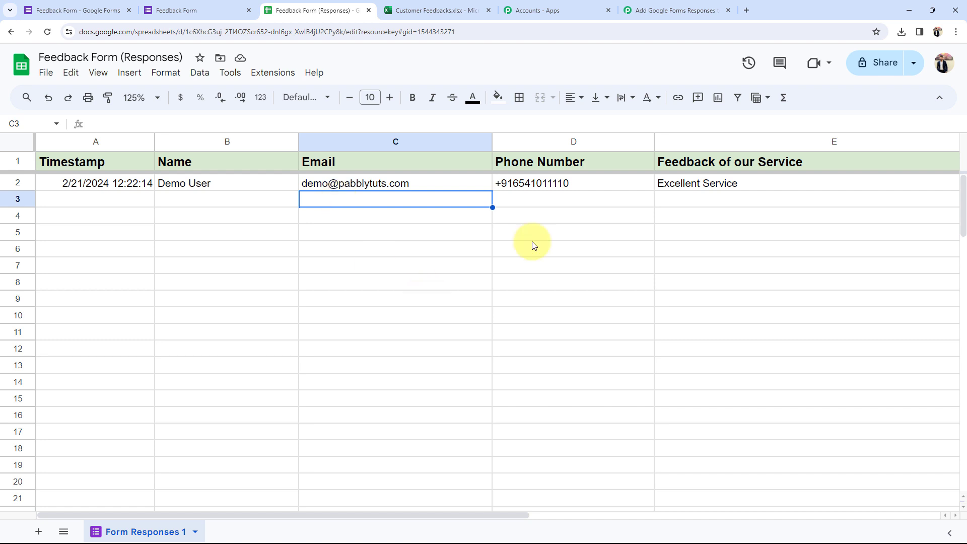
Switch to the Pabbly Connect workflow and examine the captured response's trigger column, timestamp, spreadsheet name and sheet name.
click(689, 9)
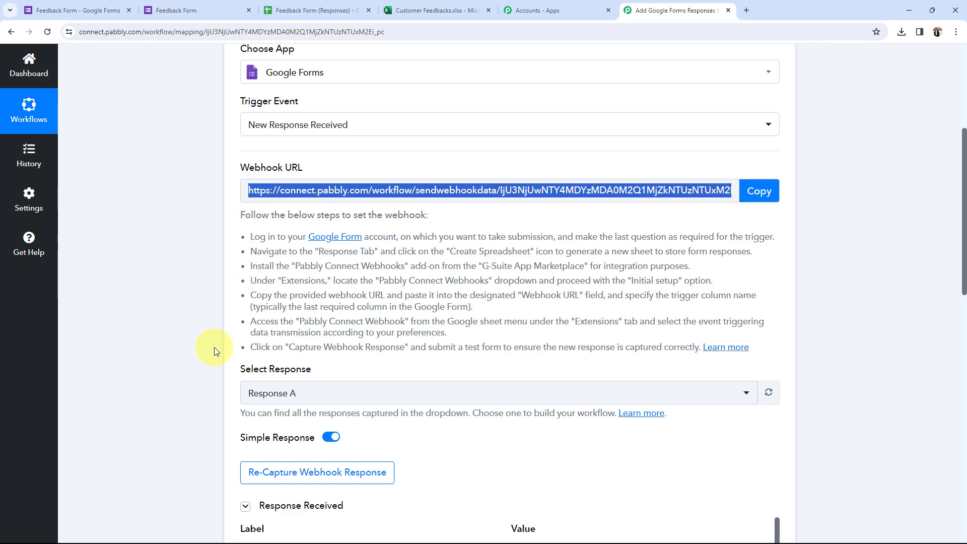
scroll(193, 332, down, 7)
scroll(192, 331, down, 2)
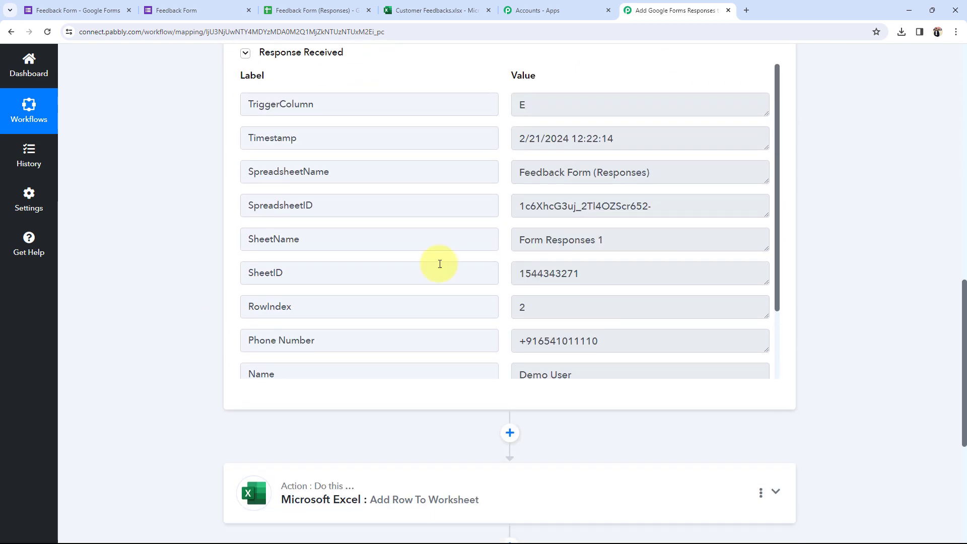
double_click(529, 110)
key(Tab)
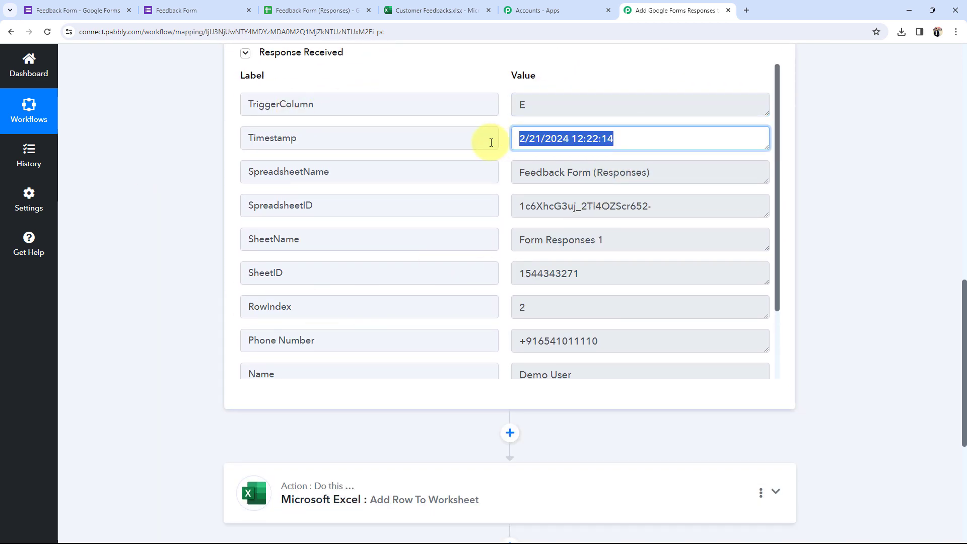
click(684, 174)
key(ctrl+a)
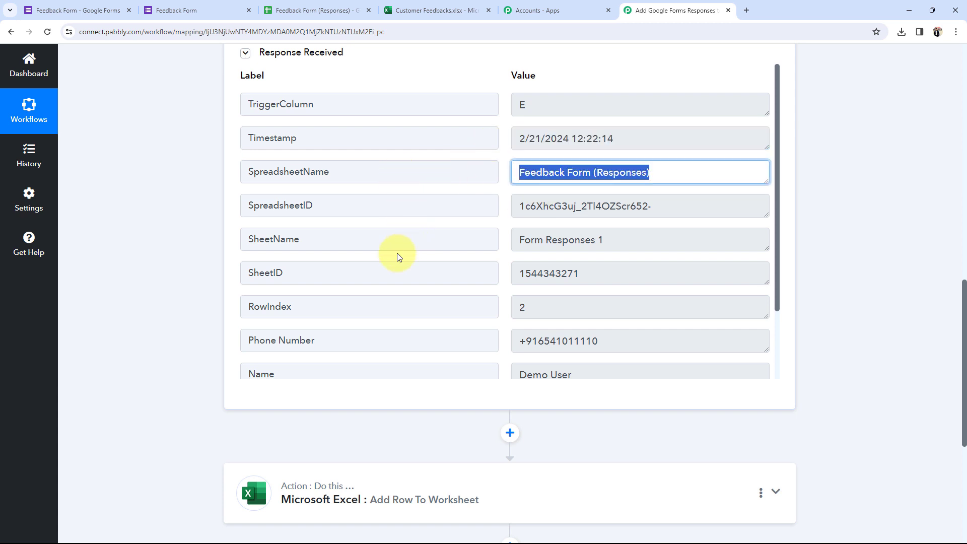
click(639, 233)
key(ctrl+a)
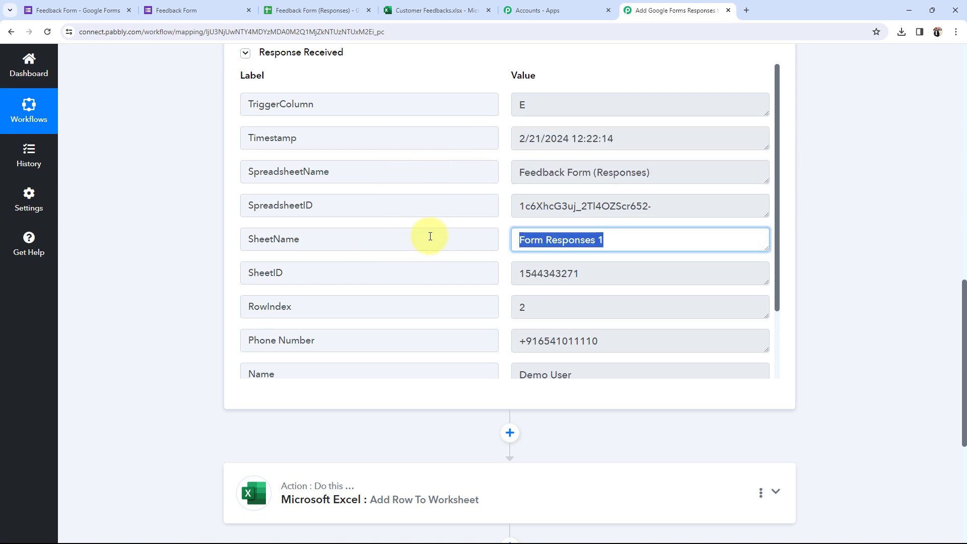
Examine the phone number, name, feedback and email values in the captured webhook response.
scroll(431, 237, down, 2)
click(604, 259)
key(ctrl+a)
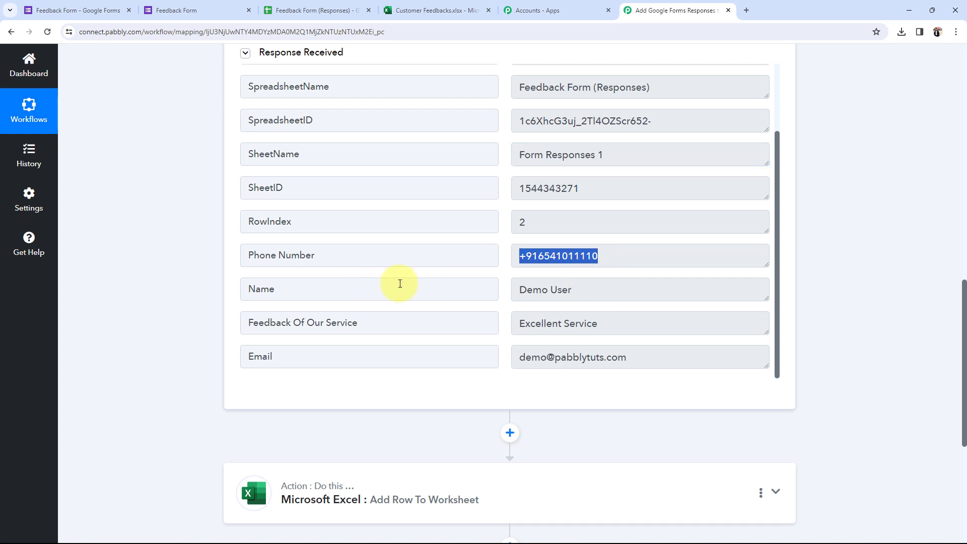
click(569, 322)
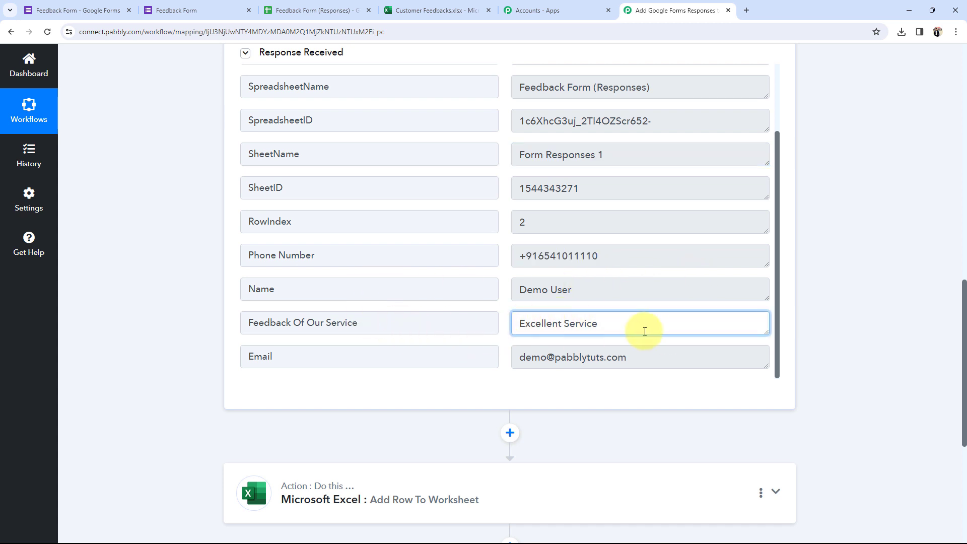
key(ctrl+a)
drag(671, 357, 240, 316)
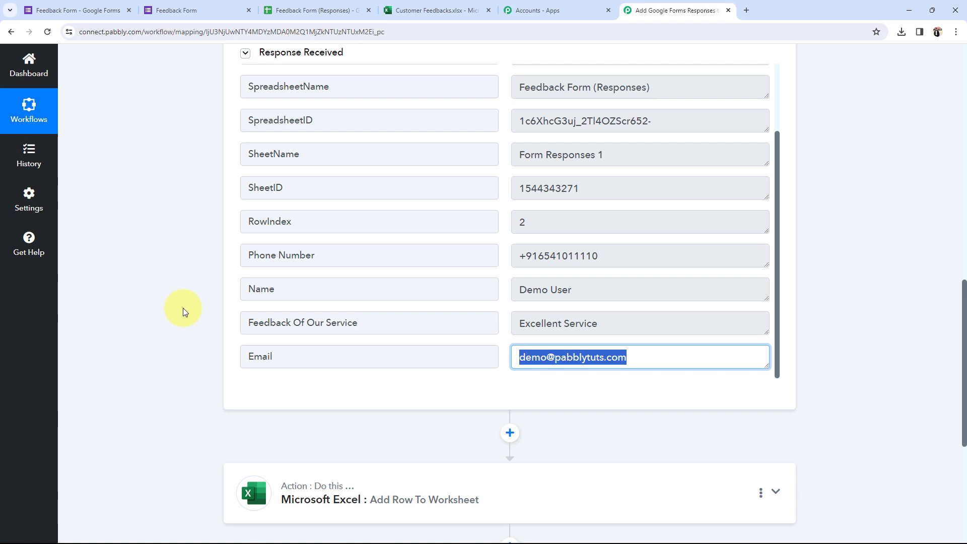
Collapse the Google Forms trigger and expand the Microsoft Excel Add Row To Worksheet action.
scroll(183, 307, up, 10)
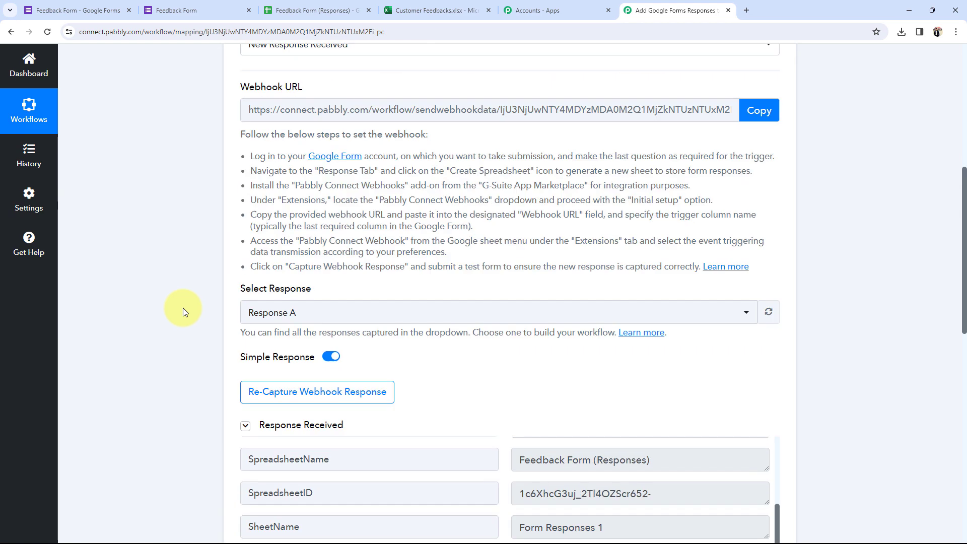
click(333, 266)
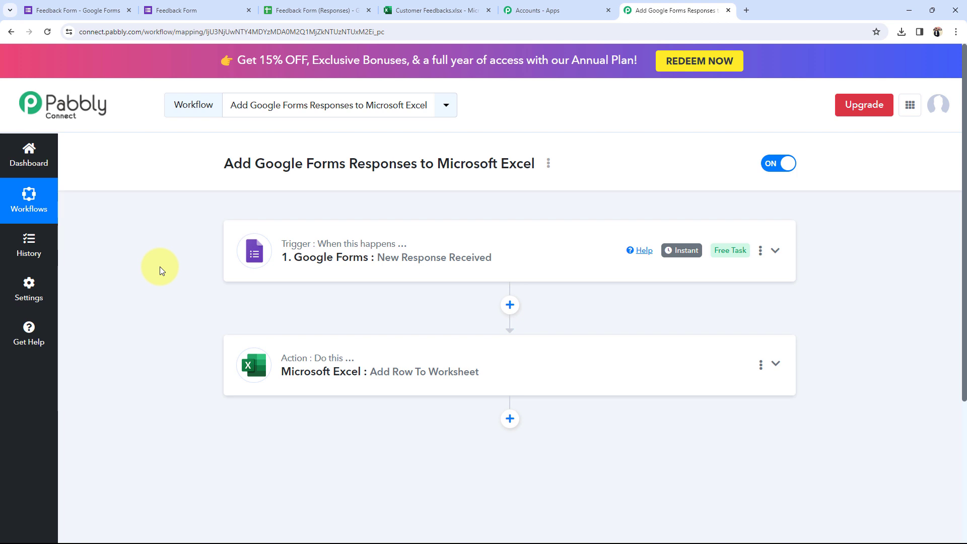
click(368, 390)
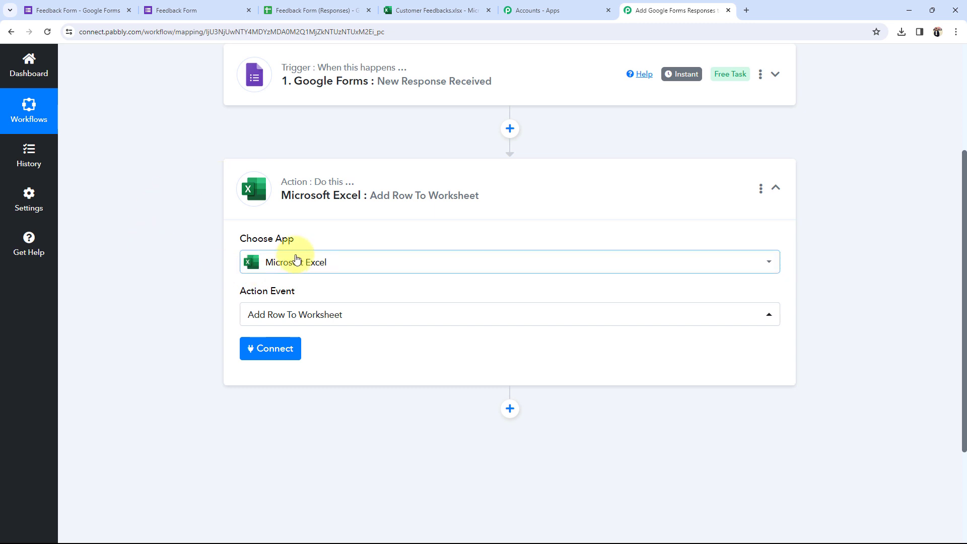
Add a new Microsoft Excel connection to the action and authorize Pabbly Connect to access the Microsoft account.
click(280, 354)
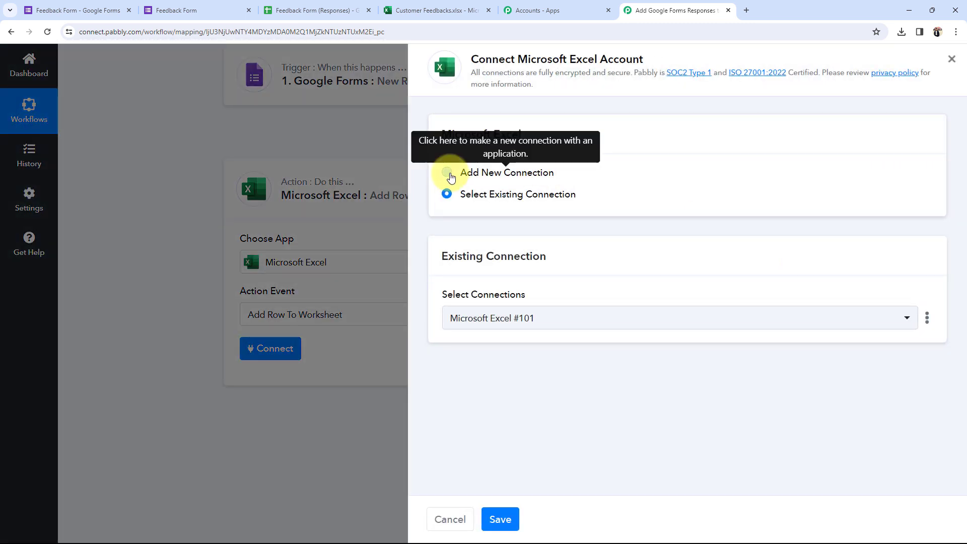
click(447, 172)
click(470, 304)
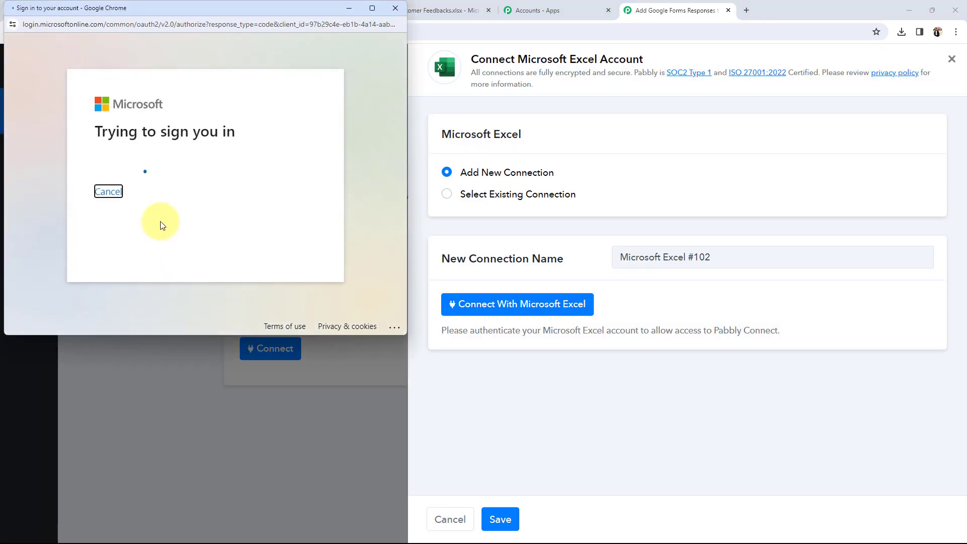
scroll(161, 227, down, 10)
click(276, 510)
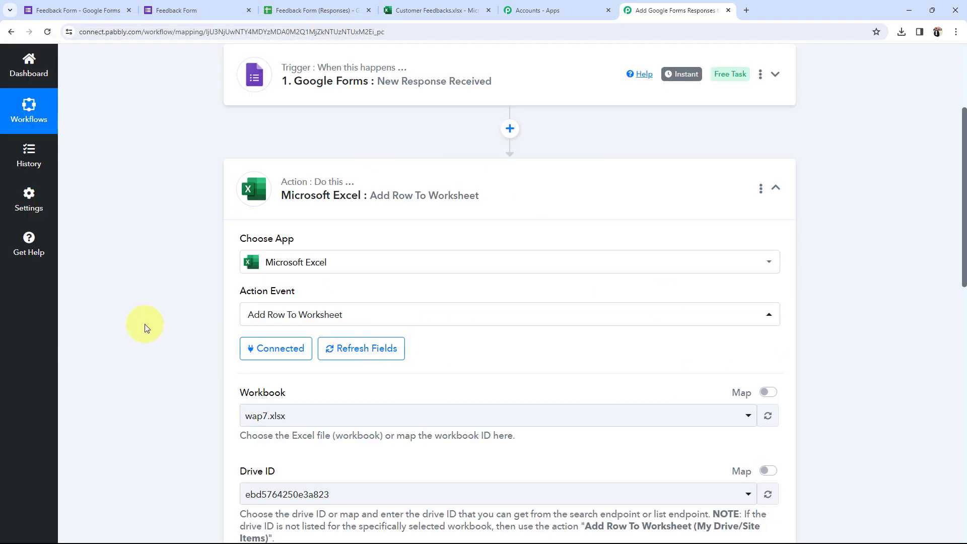
Look over the action's workbook fields, switch to the Customer Feedbacks workbook in Excel and widen its Feedback column slightly.
scroll(144, 324, down, 3)
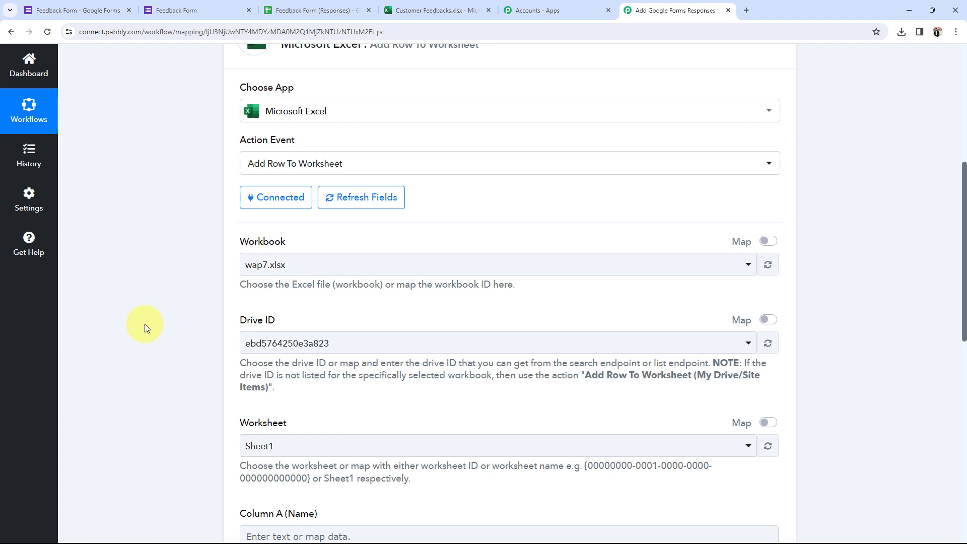
scroll(144, 324, down, 1)
drag(249, 192, 285, 191)
click(111, 189)
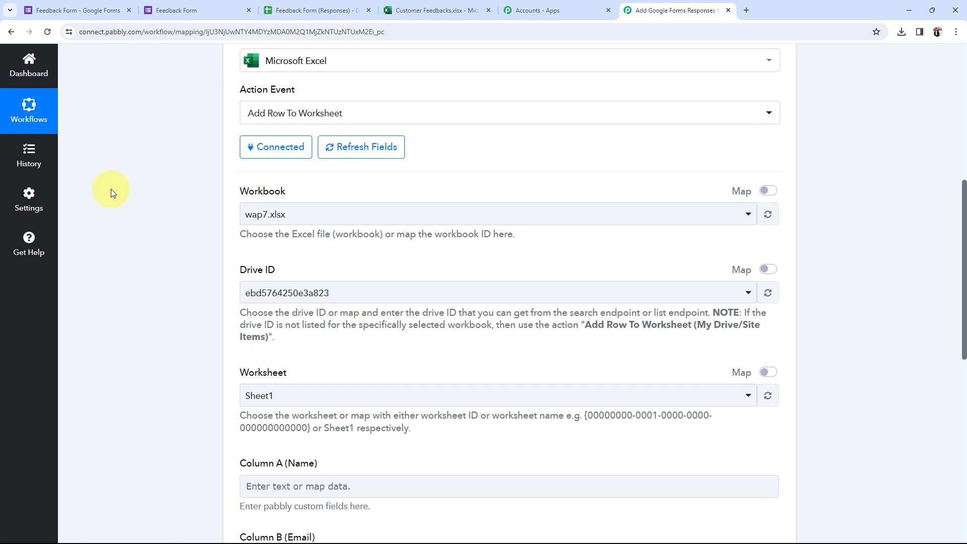
click(424, 9)
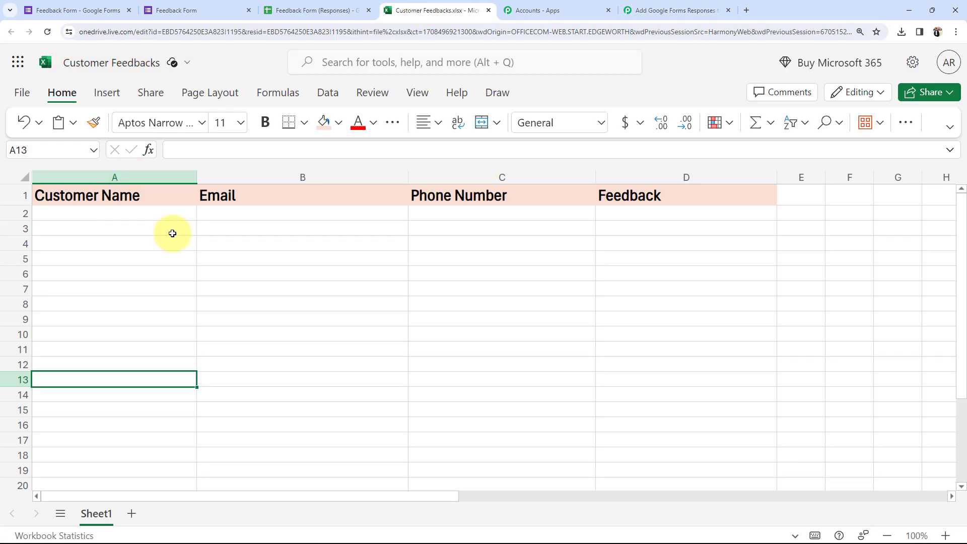
drag(776, 176, 809, 179)
click(369, 276)
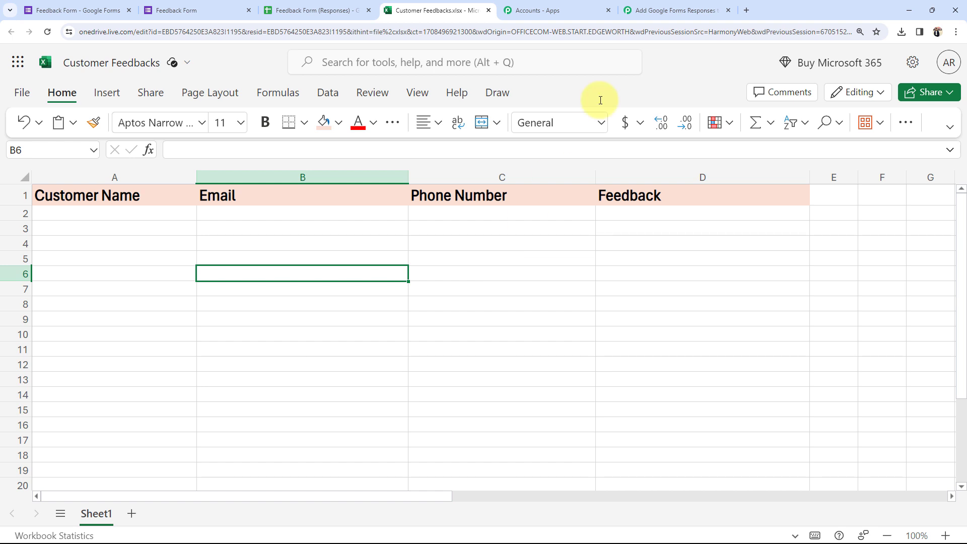
Return to the Pabbly Connect workflow and set the action's workbook to Customer Feedbacks.xlsx.
click(674, 11)
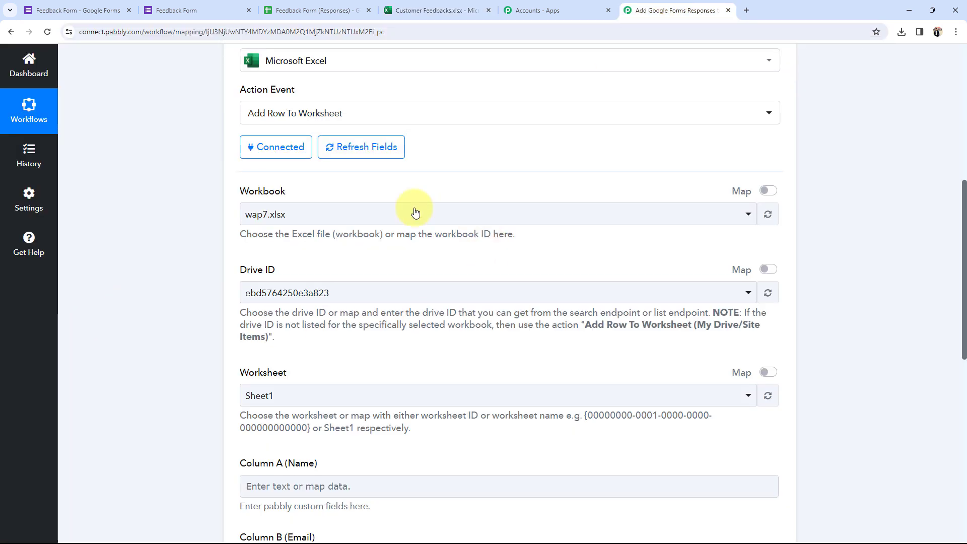
click(252, 218)
scroll(292, 436, down, 3)
scroll(324, 425, up, 3)
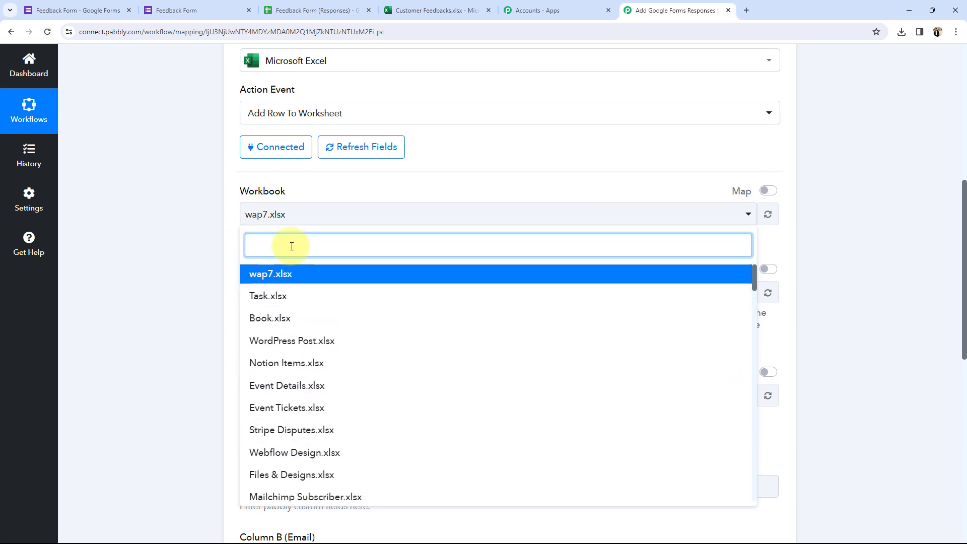
text(cust)
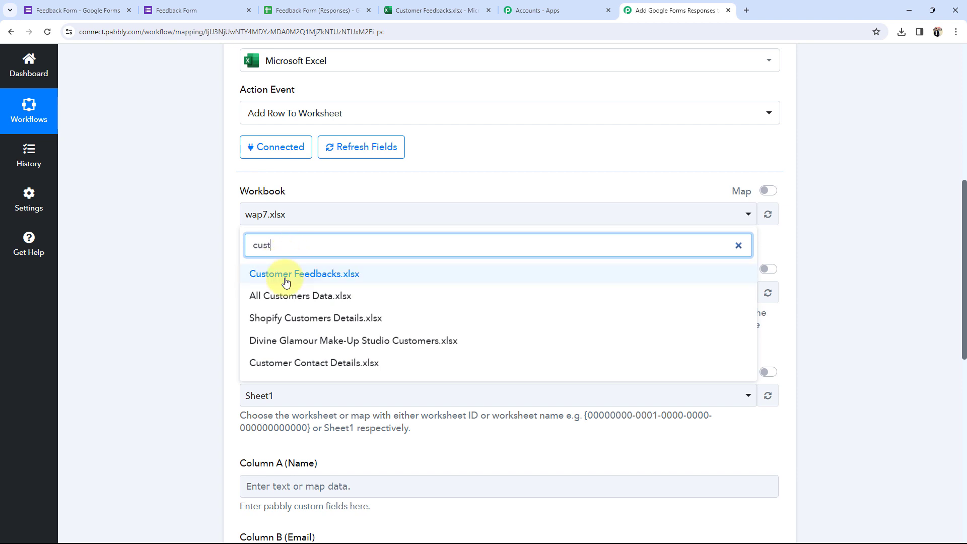
click(268, 274)
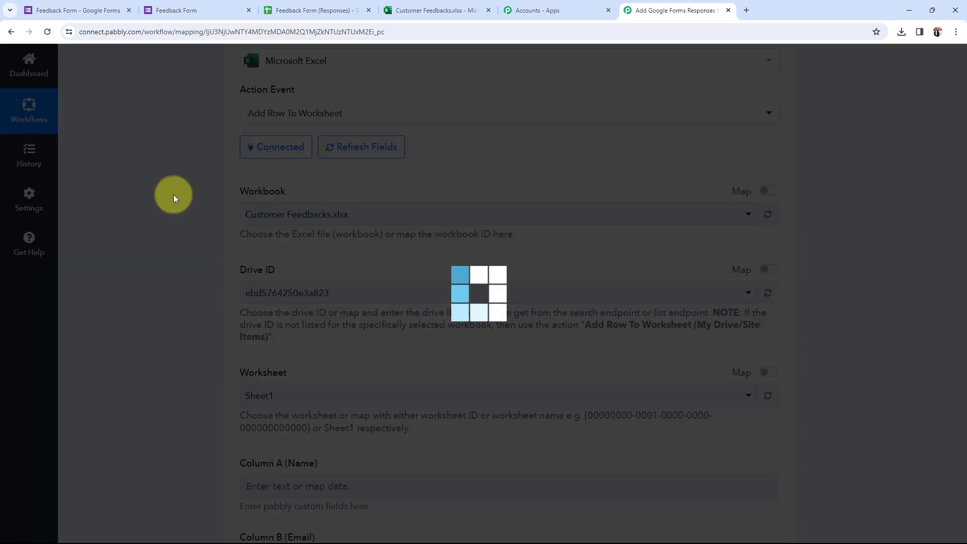
Switch to the Customer Feedbacks workbook in Excel and examine its column headers.
click(437, 10)
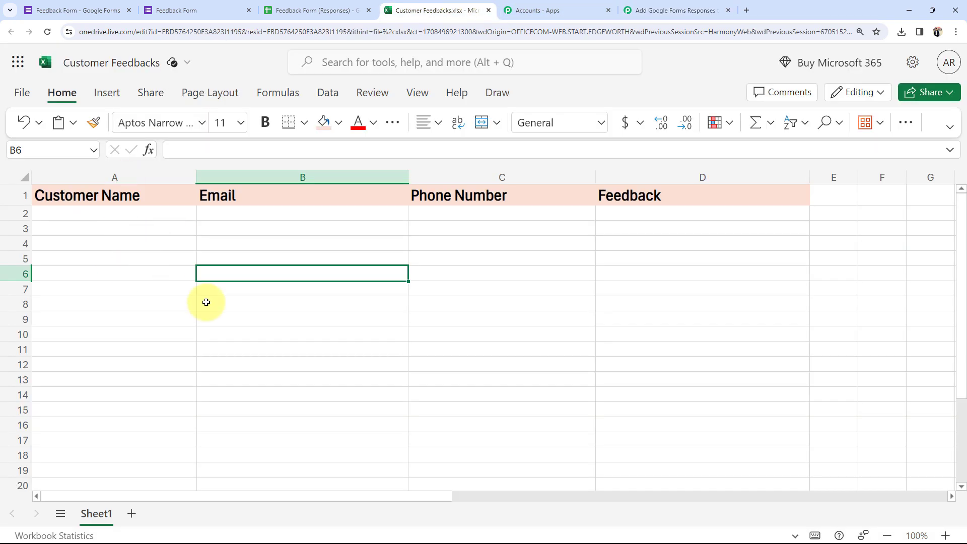
click(686, 243)
click(278, 265)
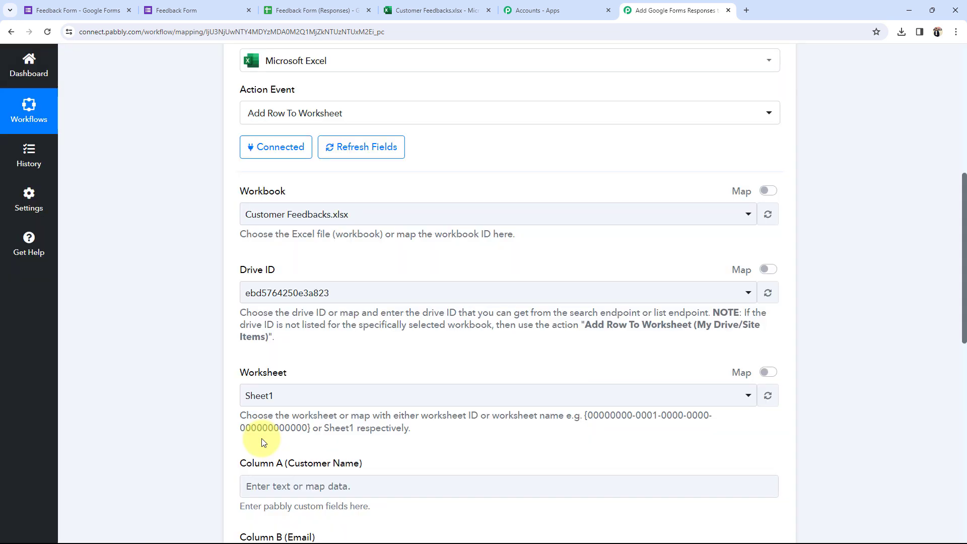
In the Pabbly Connect workflow, select the listed drive ID and choose Sheet1 as the action's worksheet.
click(269, 286)
click(262, 352)
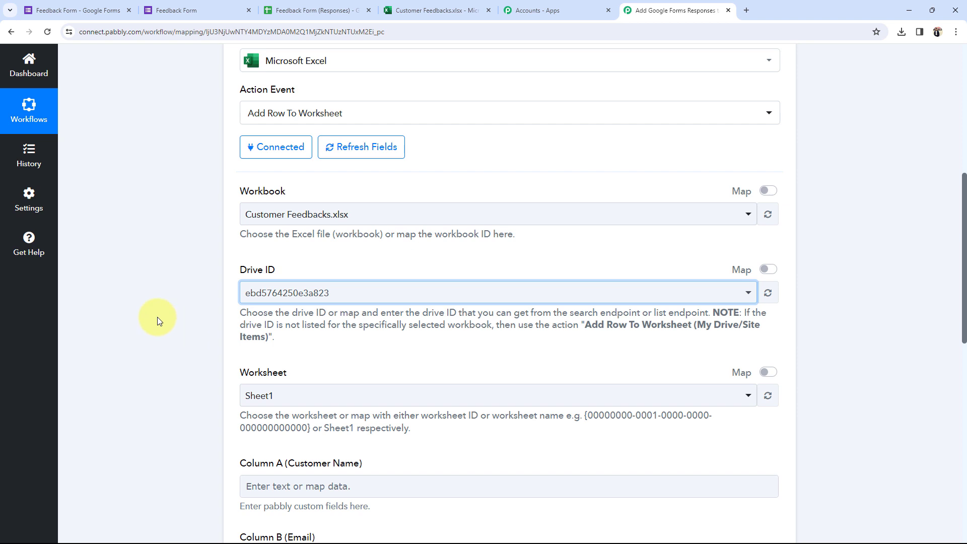
scroll(157, 316, down, 3)
click(291, 247)
click(261, 302)
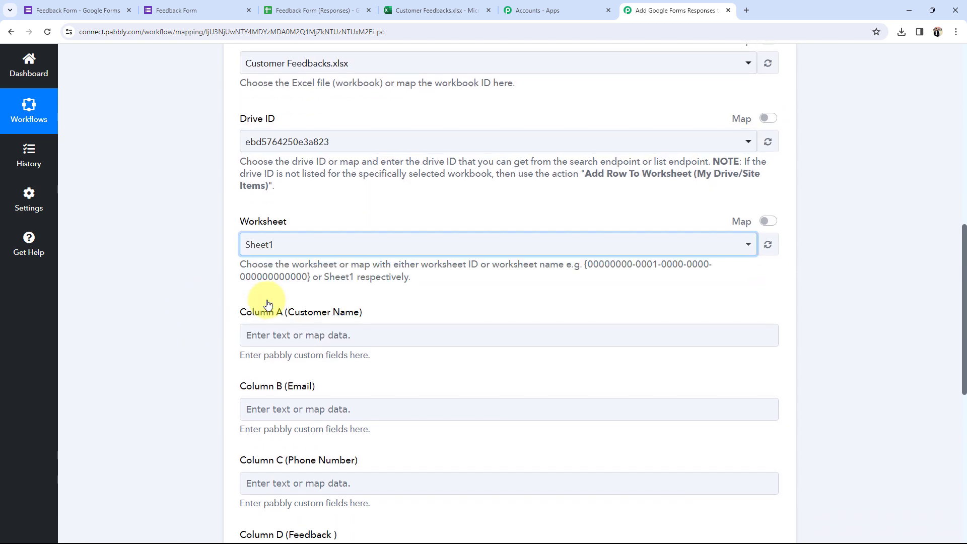
Check the sheet name in the Excel workbook, and examine the action's Column A to Column D mapping fields back in the workflow.
click(437, 10)
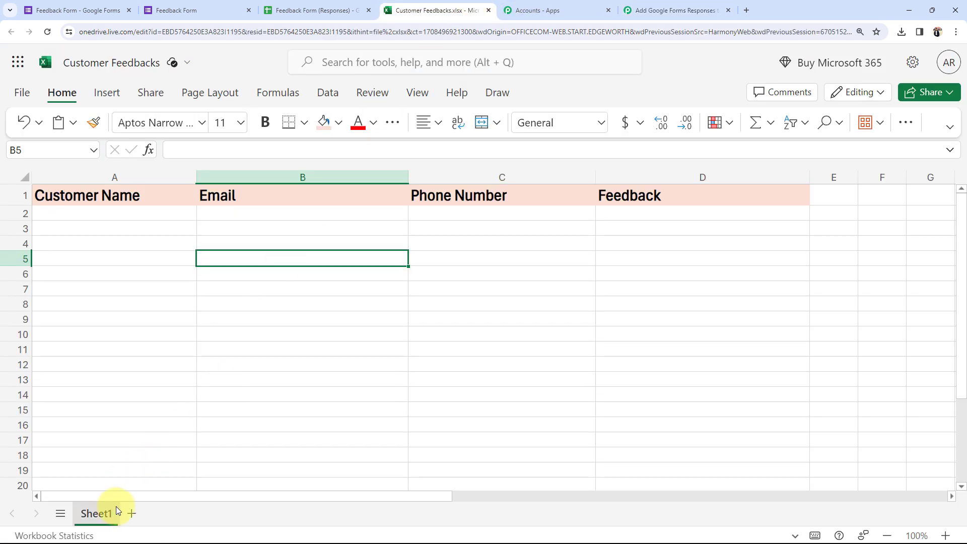
click(632, 10)
scroll(107, 331, down, 4)
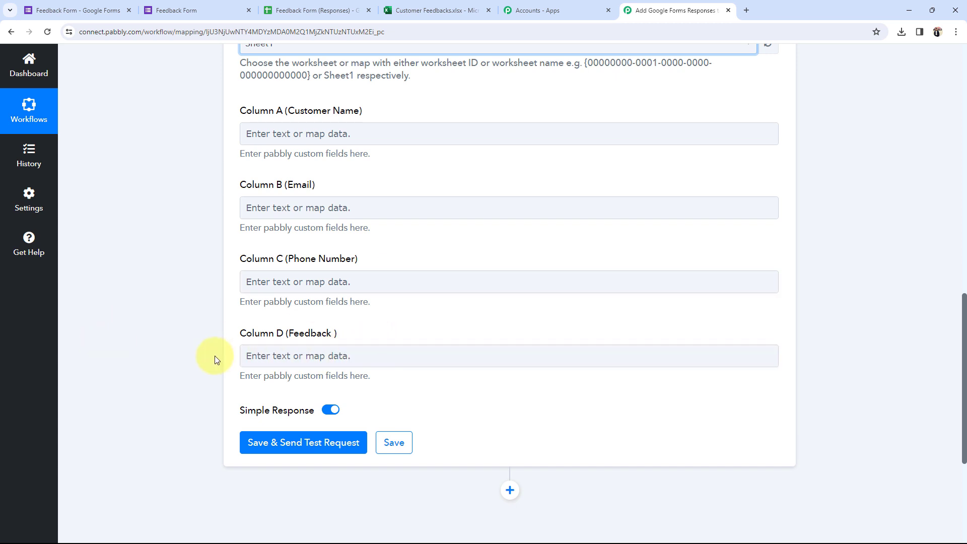
scroll(195, 363, up, 15)
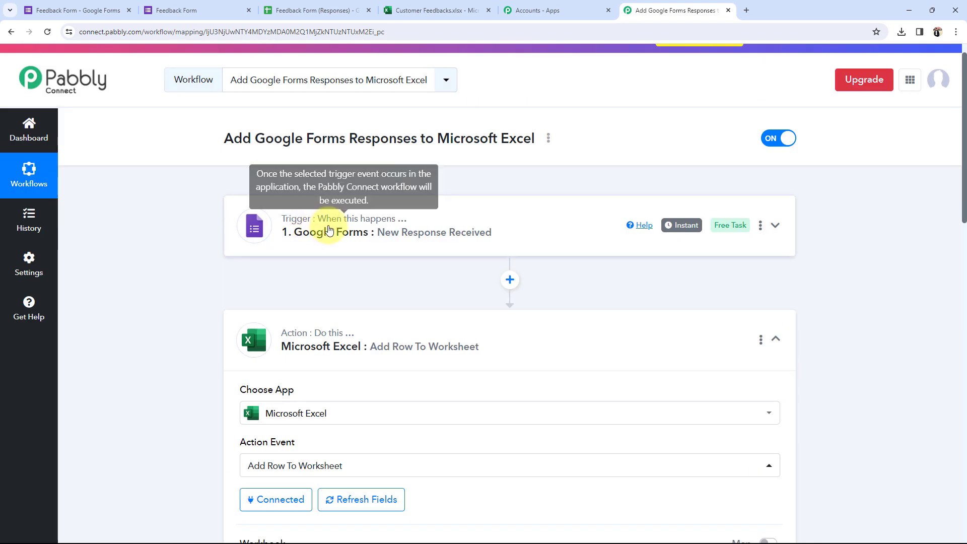
scroll(123, 327, down, 4)
scroll(121, 342, down, 10)
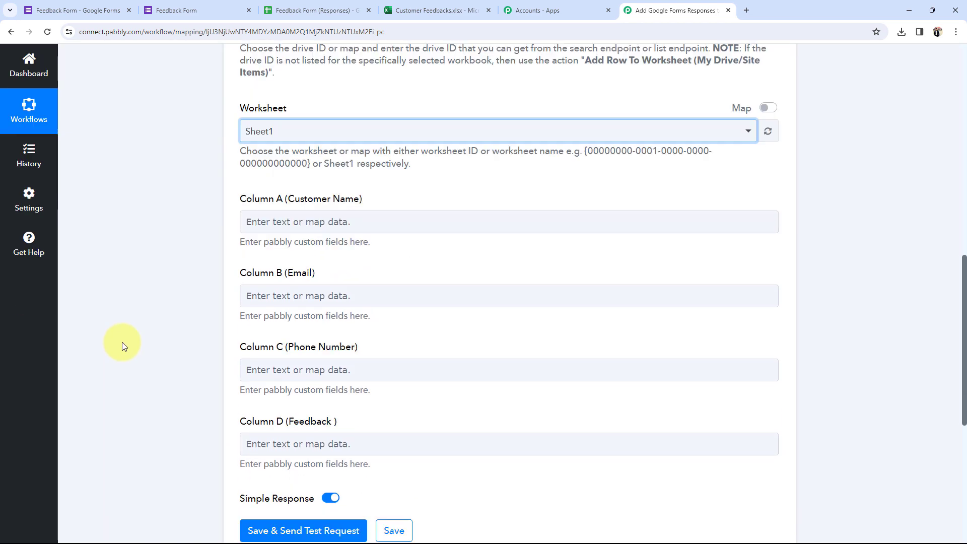
scroll(121, 342, up, 3)
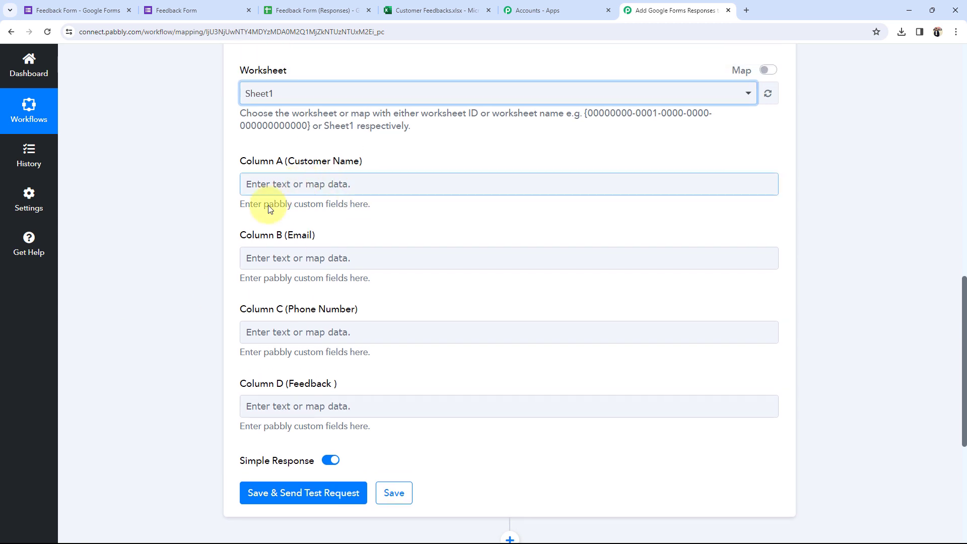
scroll(203, 259, up, 8)
scroll(203, 259, down, 6)
scroll(204, 262, down, 2)
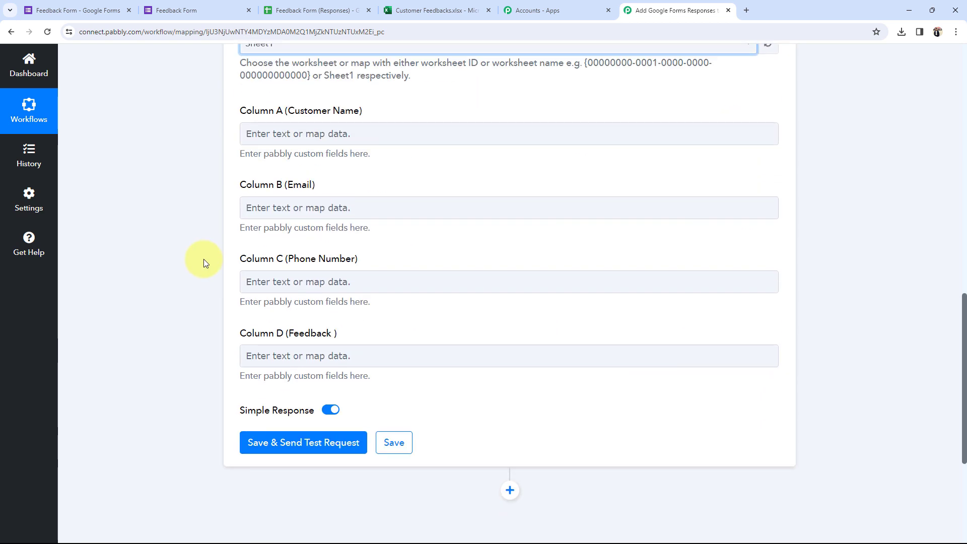
scroll(204, 262, up, 1)
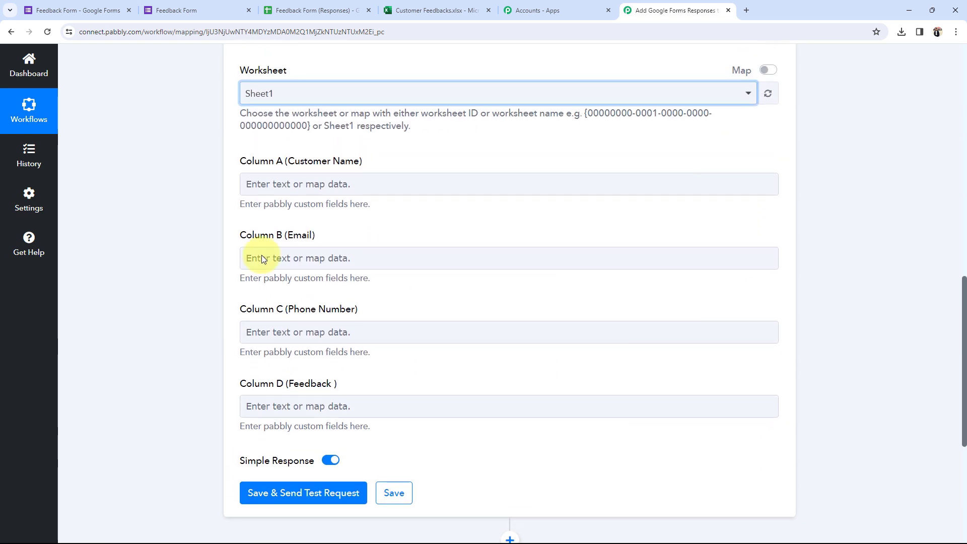
Map Column A (Customer Name) to the Name value from the Google Forms response.
click(299, 183)
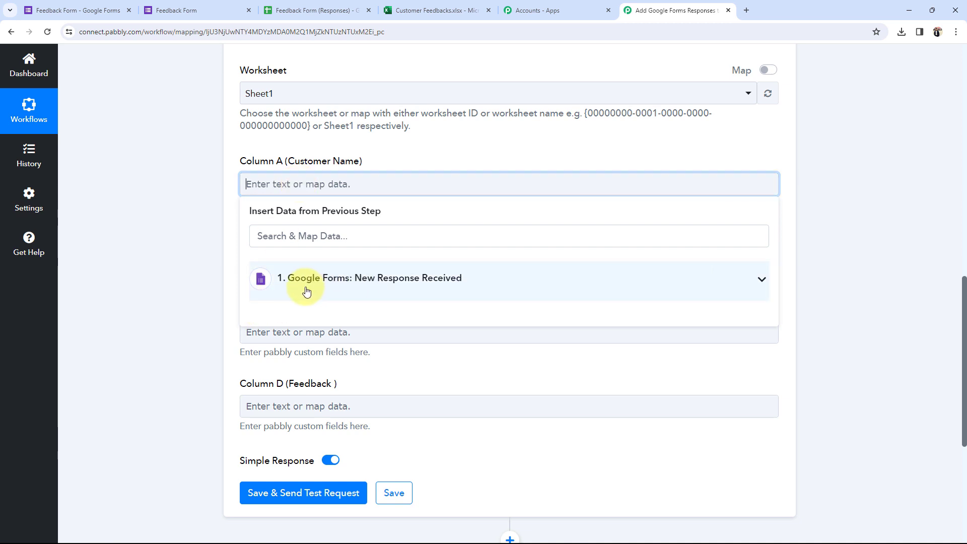
click(759, 280)
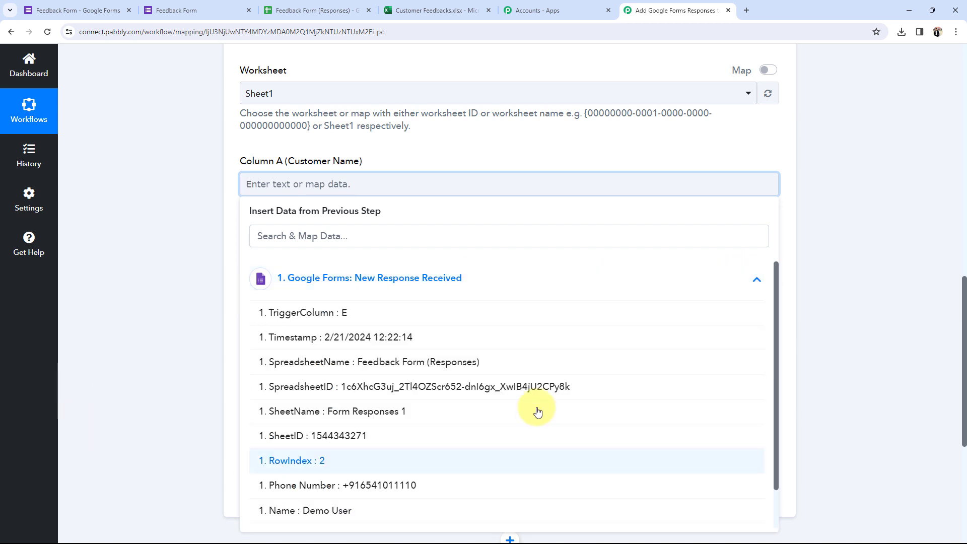
scroll(345, 379, down, 1)
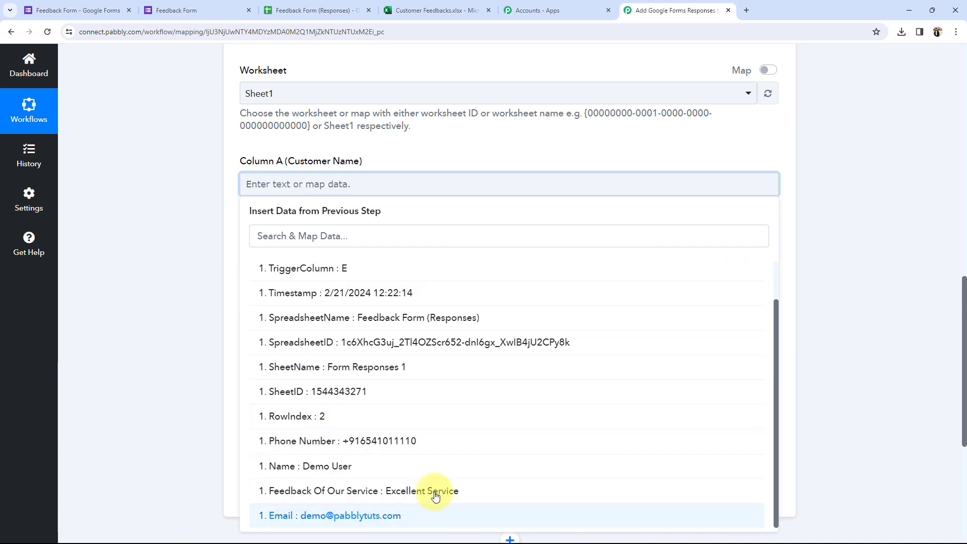
scroll(366, 399, up, 1)
scroll(503, 418, down, 1)
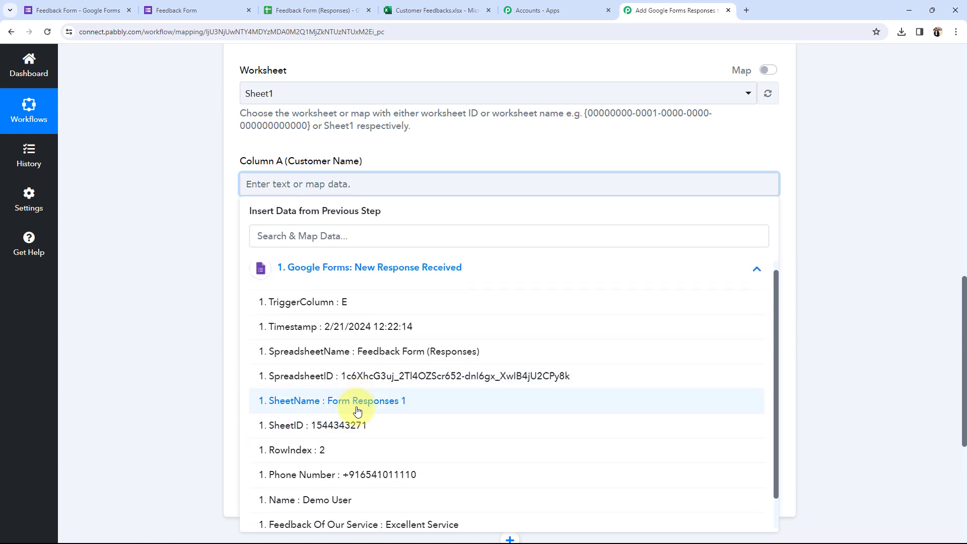
click(276, 467)
click(126, 207)
scroll(126, 207, down, 2)
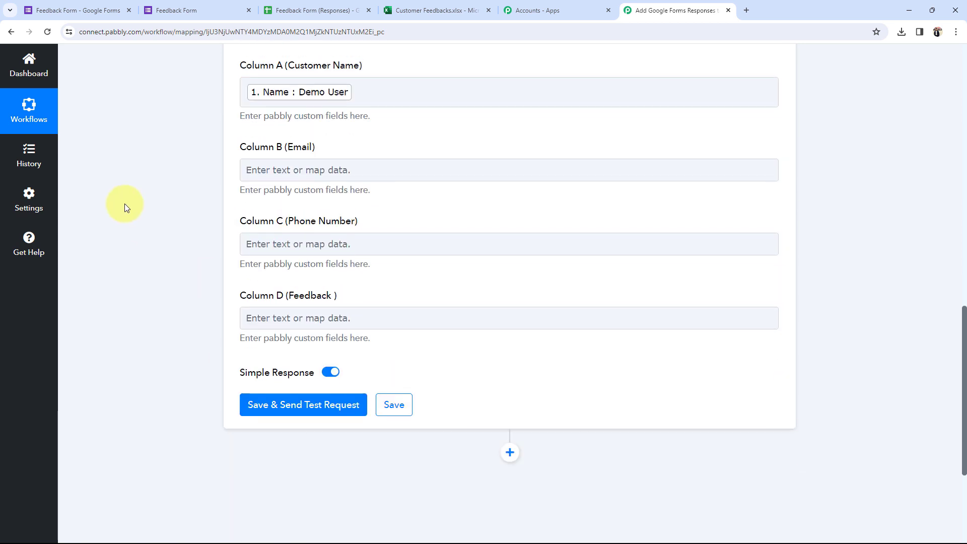
Map Column B (Email) to the Email value from the Google Forms response.
click(274, 164)
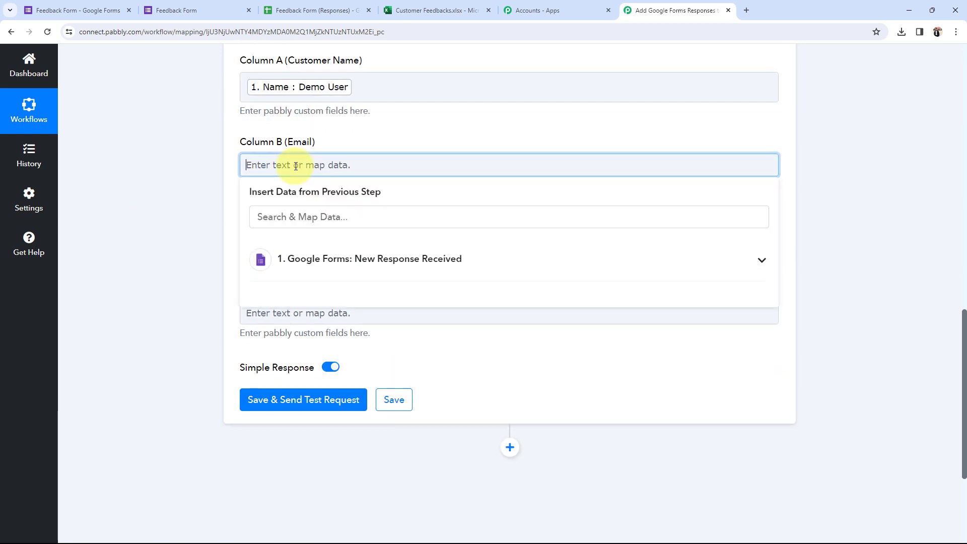
click(319, 258)
scroll(333, 496, down, 1)
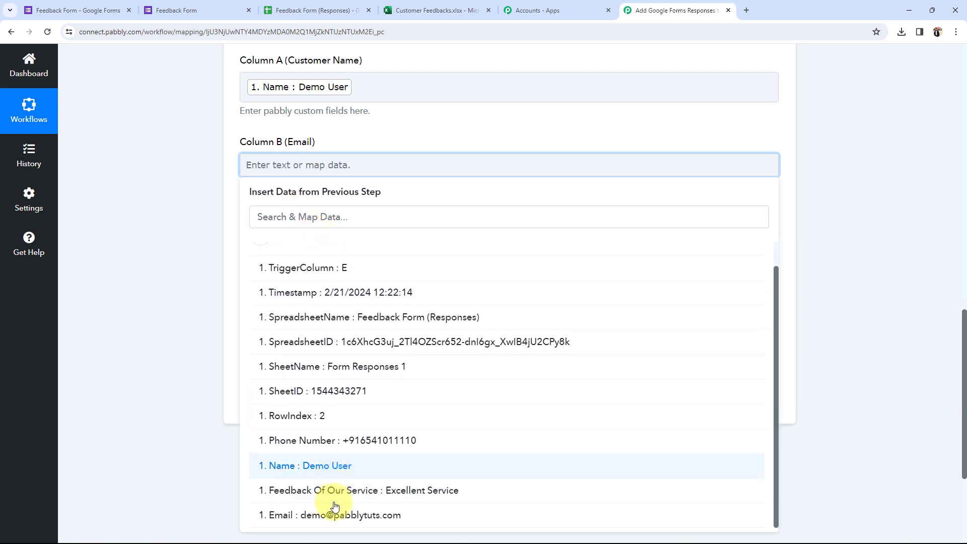
click(322, 514)
click(169, 218)
Map Column C (Phone Number) to the Phone Number value from the Google Forms response.
scroll(183, 215, down, 3)
click(287, 91)
click(315, 189)
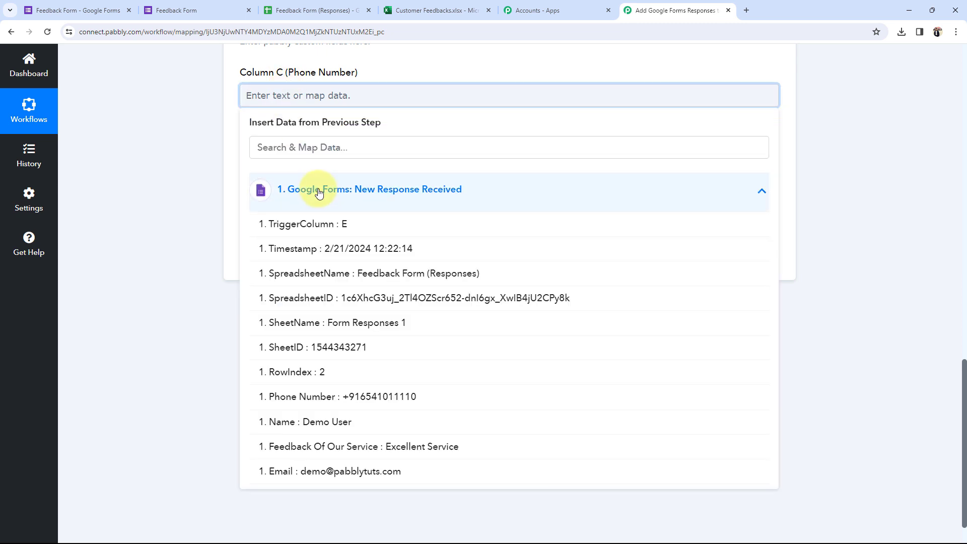
click(324, 396)
click(221, 216)
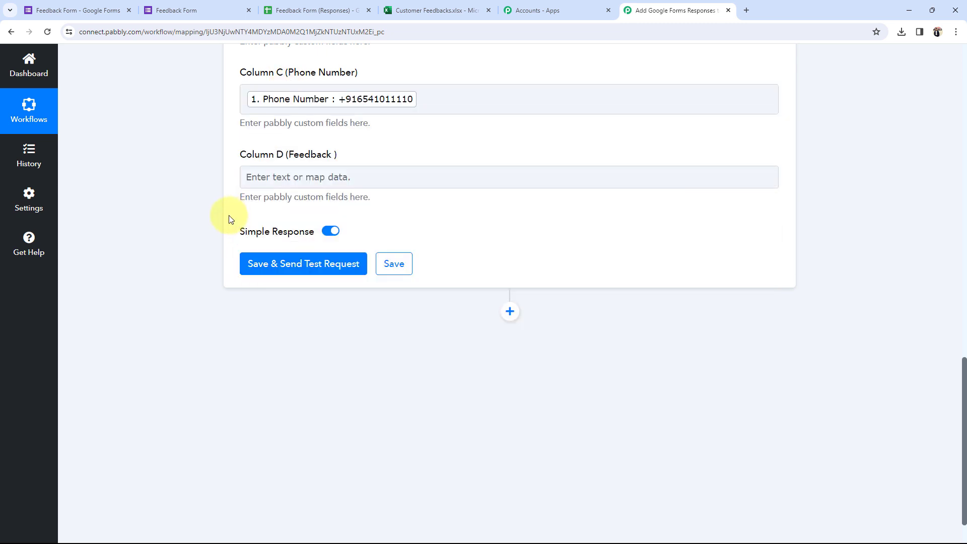
Map Column D (Feedback) to the Feedback Of Our Service value from the Google Forms response.
click(255, 177)
click(320, 263)
scroll(377, 444, down, 1)
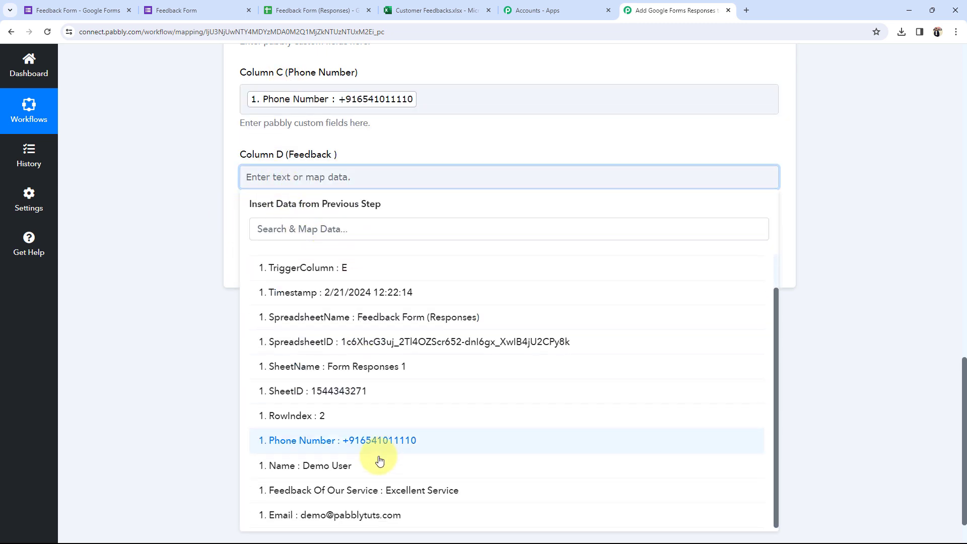
click(379, 491)
click(150, 231)
scroll(150, 232, up, 5)
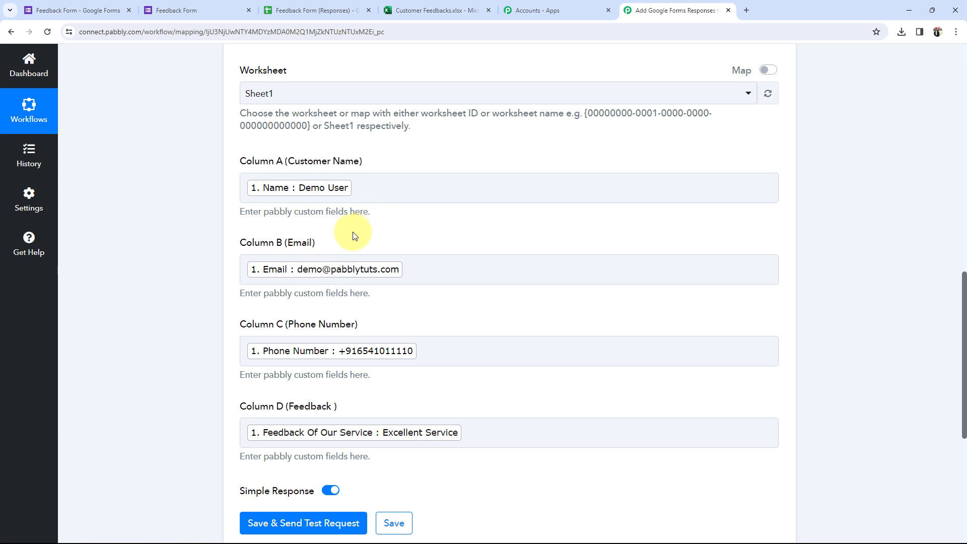
Switch to the Feedback Form in Google Forms and review the submitted response in the summary.
click(93, 10)
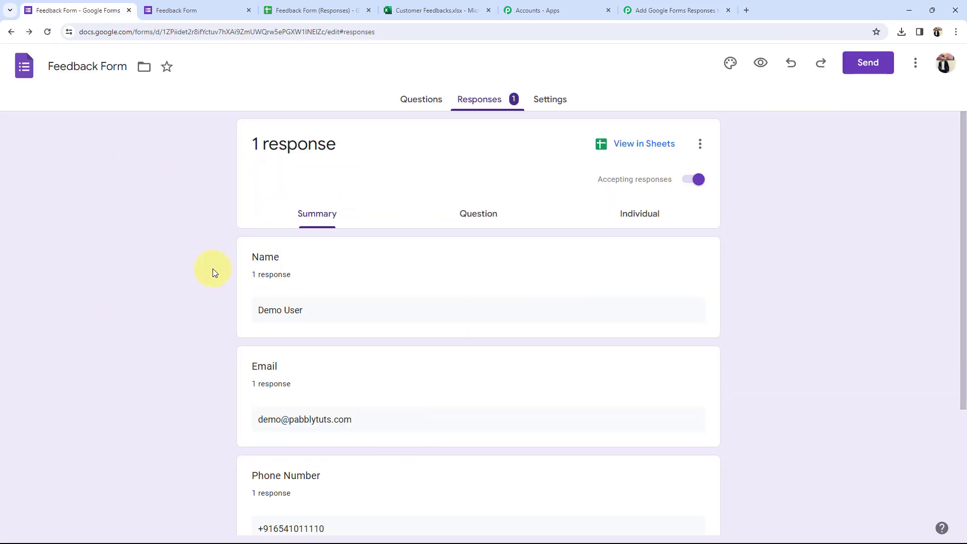
scroll(213, 267, down, 3)
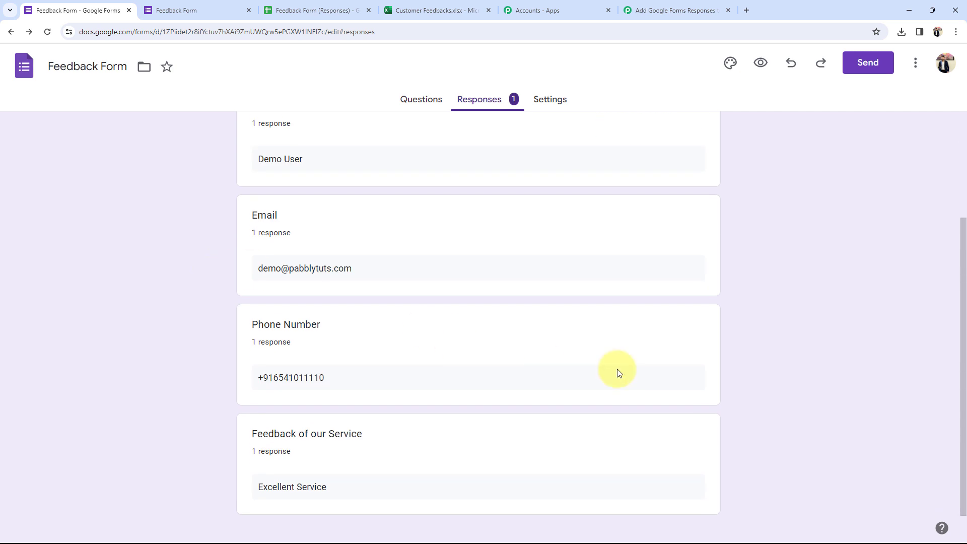
Compare the column mappings in the Pabbly Connect workflow with the empty columns of the Customer Feedbacks workbook in Excel.
click(694, 9)
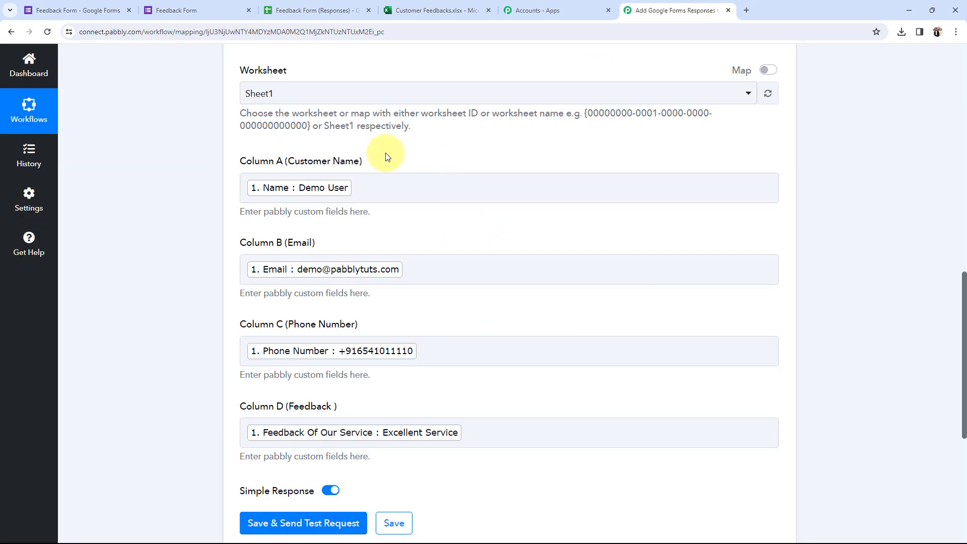
click(453, 197)
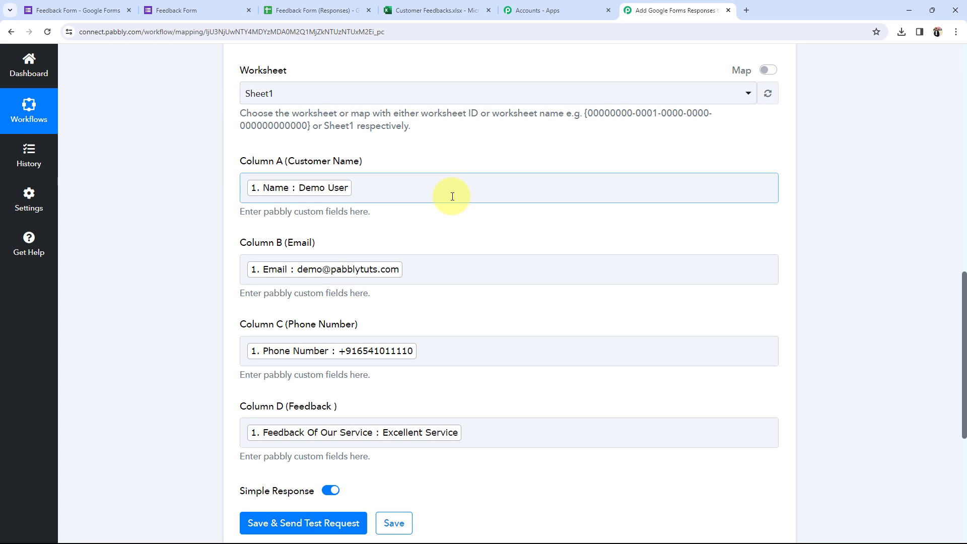
click(441, 10)
click(134, 214)
click(235, 214)
click(422, 224)
click(670, 10)
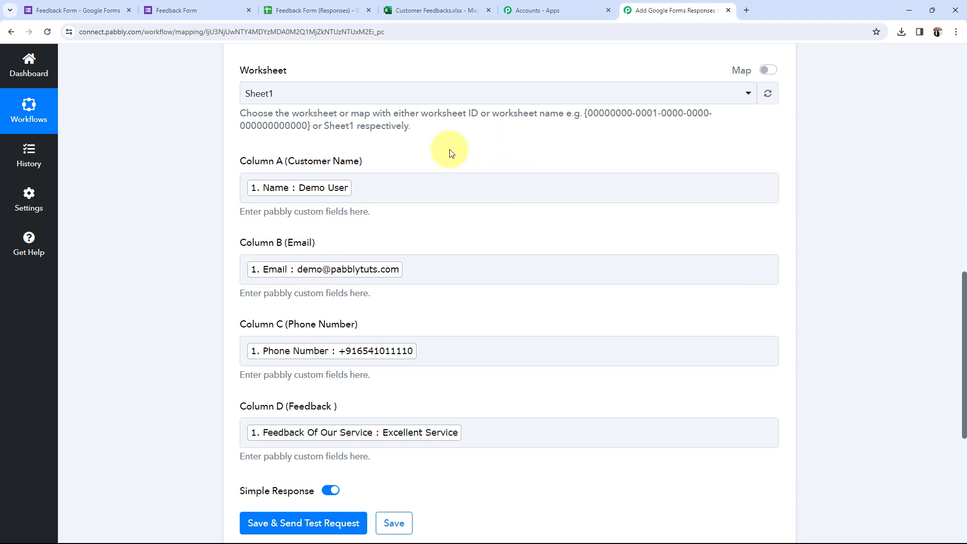
click(373, 188)
text(demo)
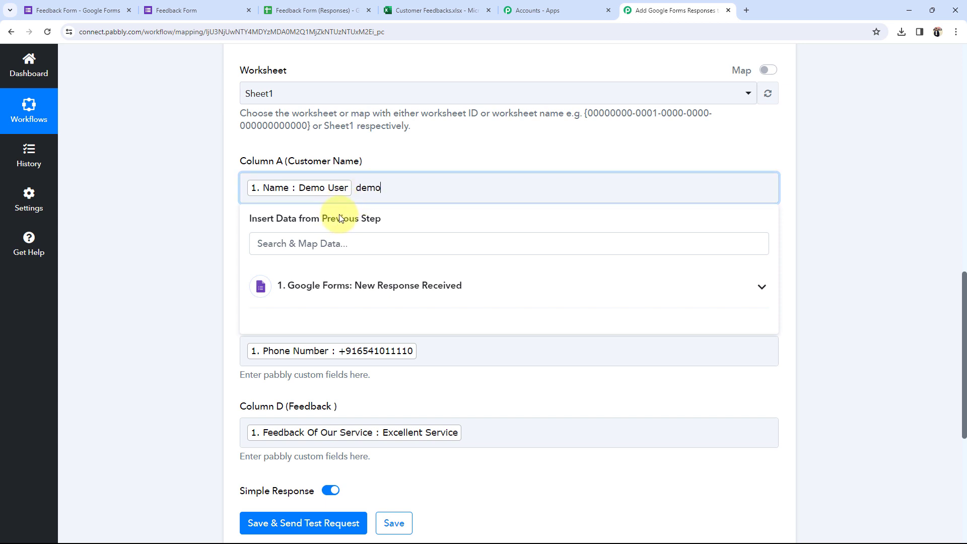
click(158, 245)
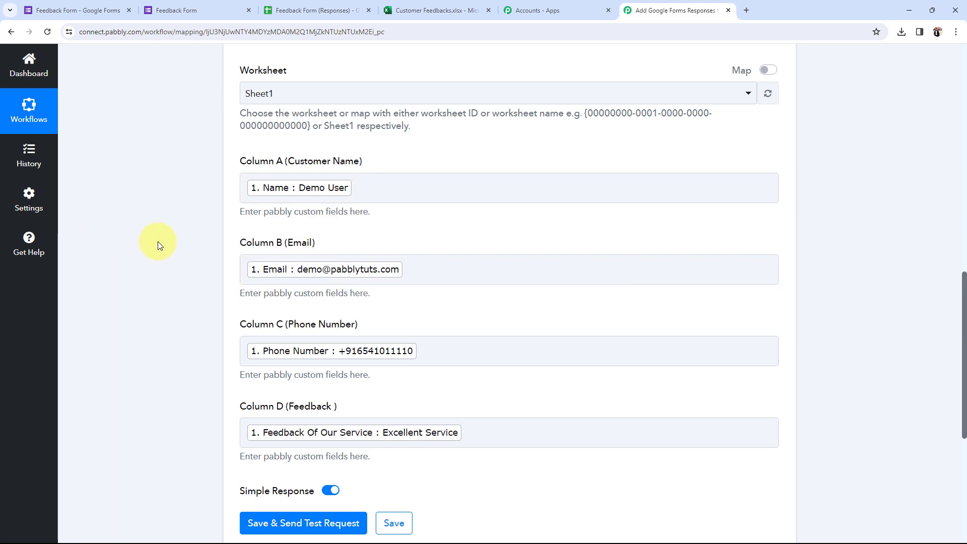
Save the Microsoft Excel action with a test request and review the name, email, phone and feedback values in its response.
scroll(158, 241, down, 2)
click(312, 422)
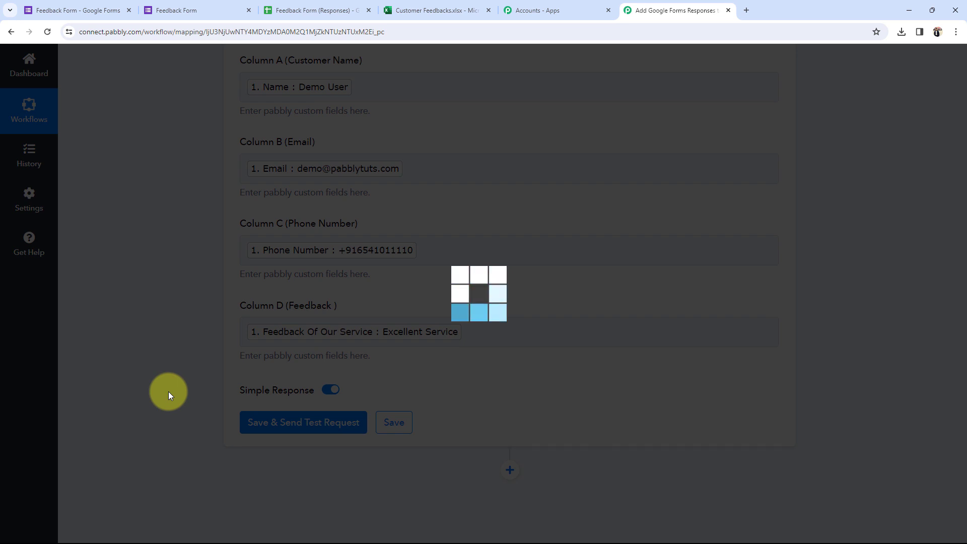
scroll(142, 403, down, 1)
scroll(140, 402, down, 5)
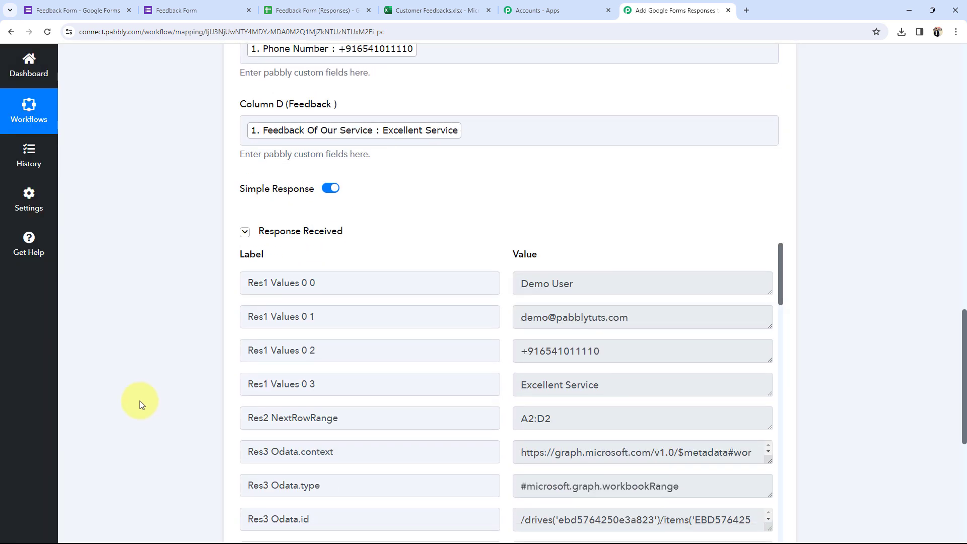
click(629, 245)
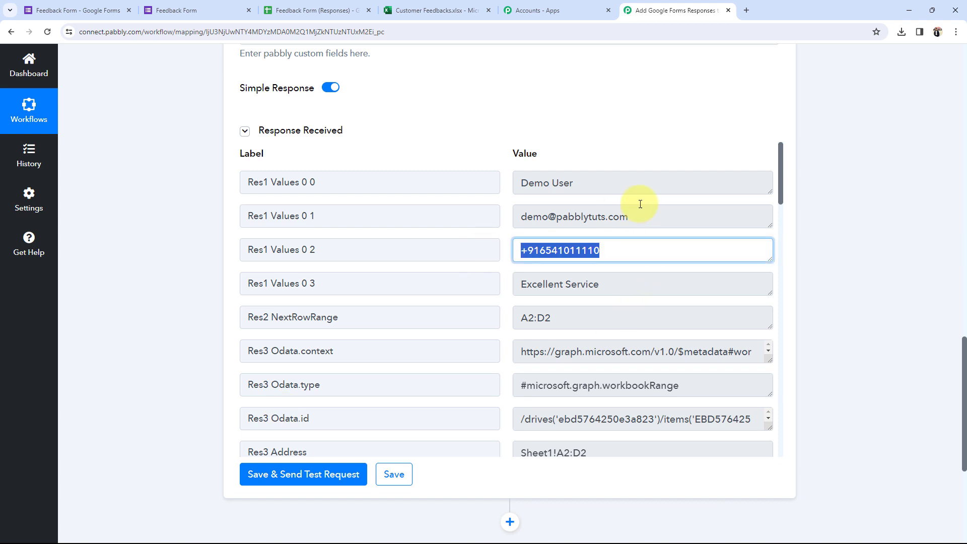
click(665, 190)
click(659, 280)
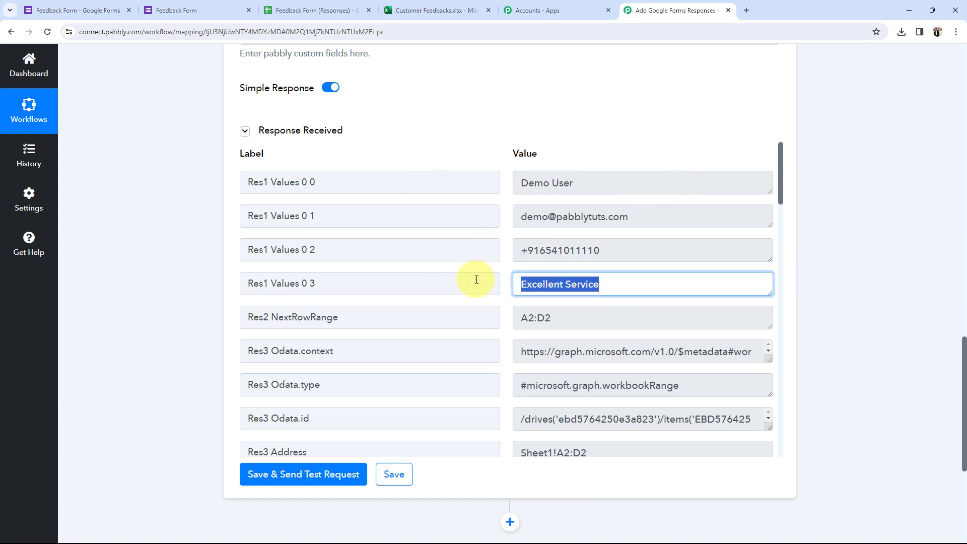
Switch to the Customer Feedbacks workbook in Excel and reload it to check row 2 for the test response.
click(464, 4)
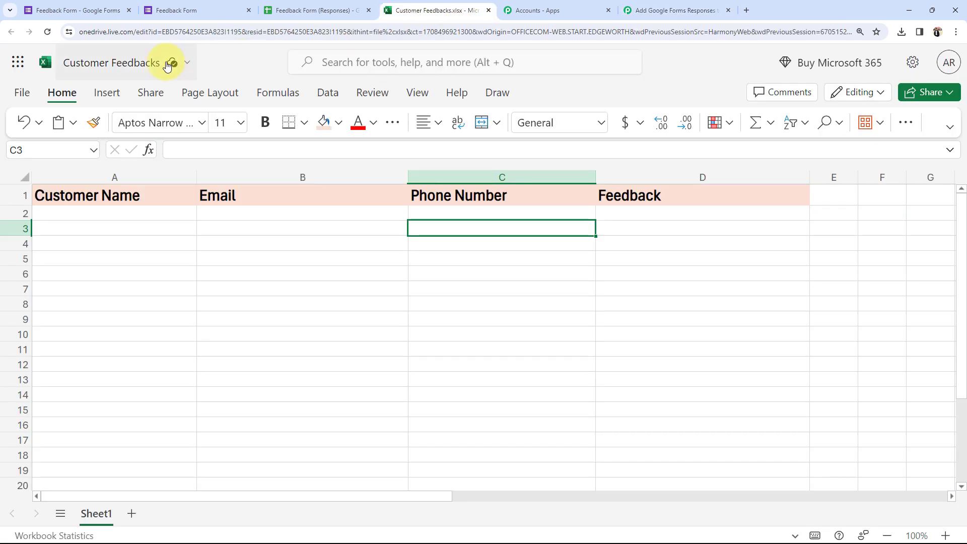
click(47, 32)
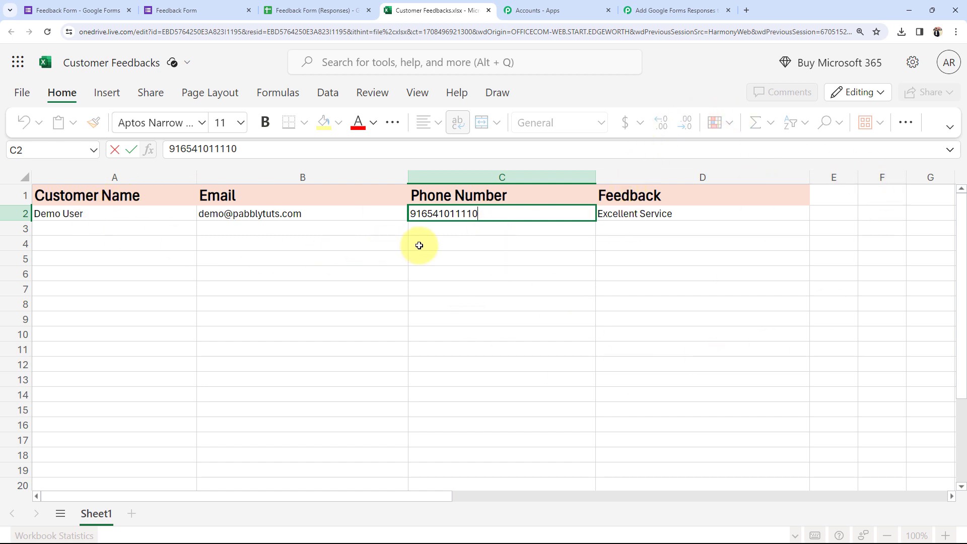
Return to the Pabbly Connect workflow and collapse the Microsoft Excel Add Row To Worksheet action.
click(674, 10)
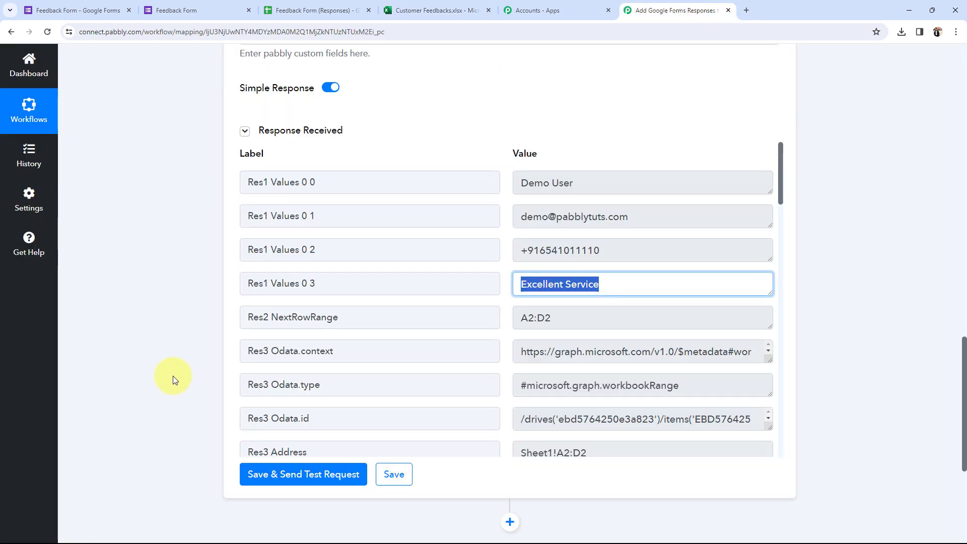
scroll(173, 375, up, 20)
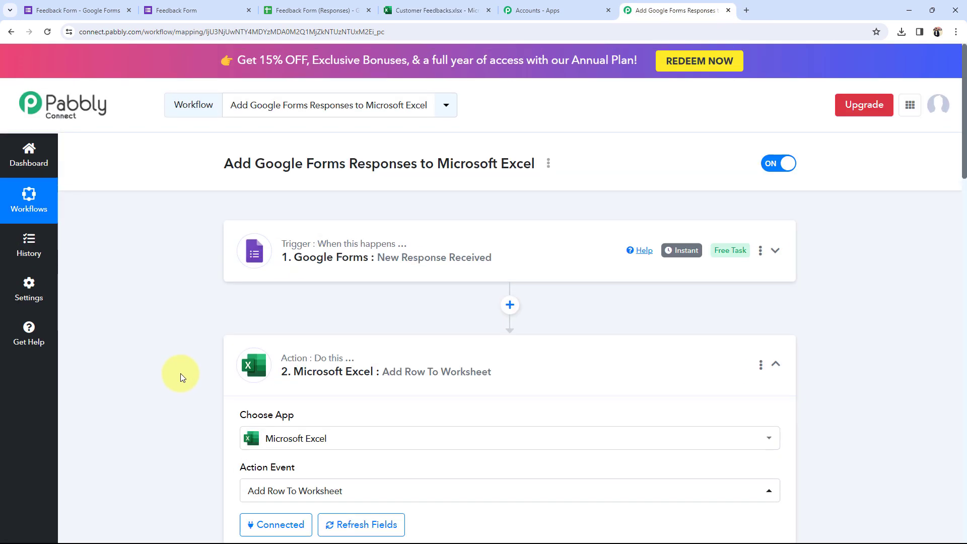
click(325, 370)
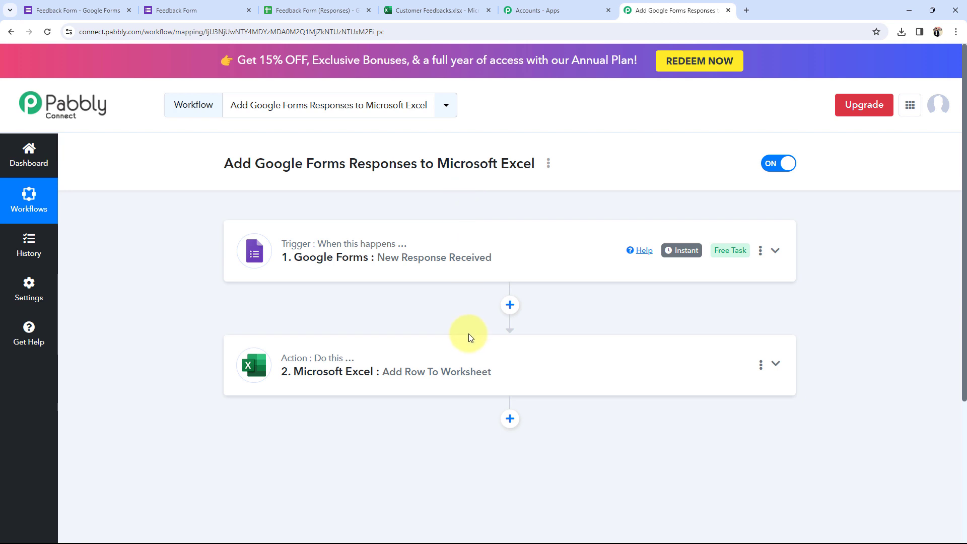